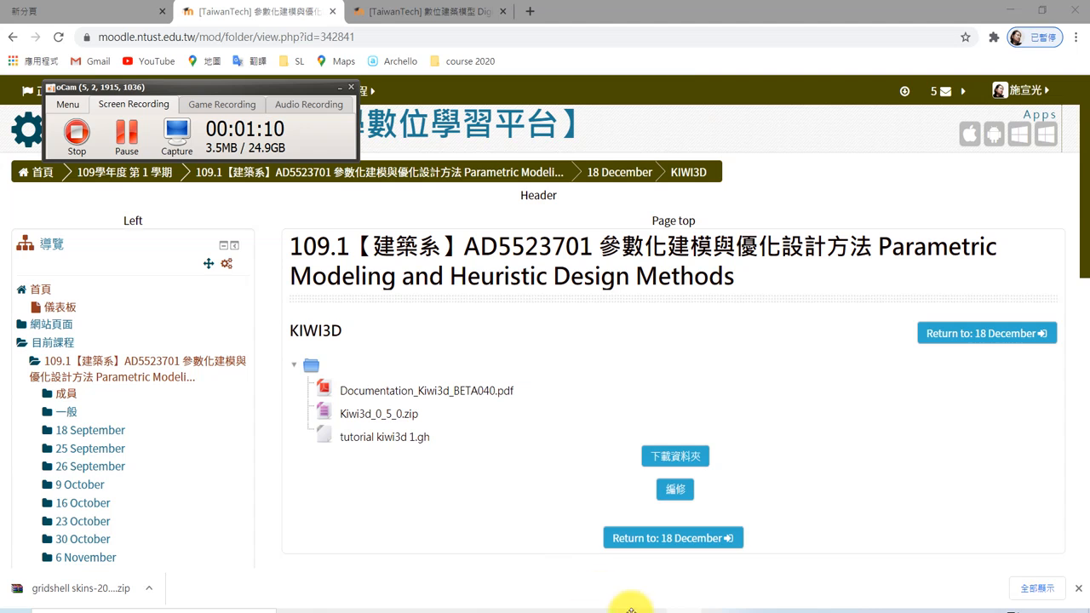
Switch to Grasshopper and open the Kiwi3d component tab.
{"action": "left_click", "coordinate": [647, 612]}
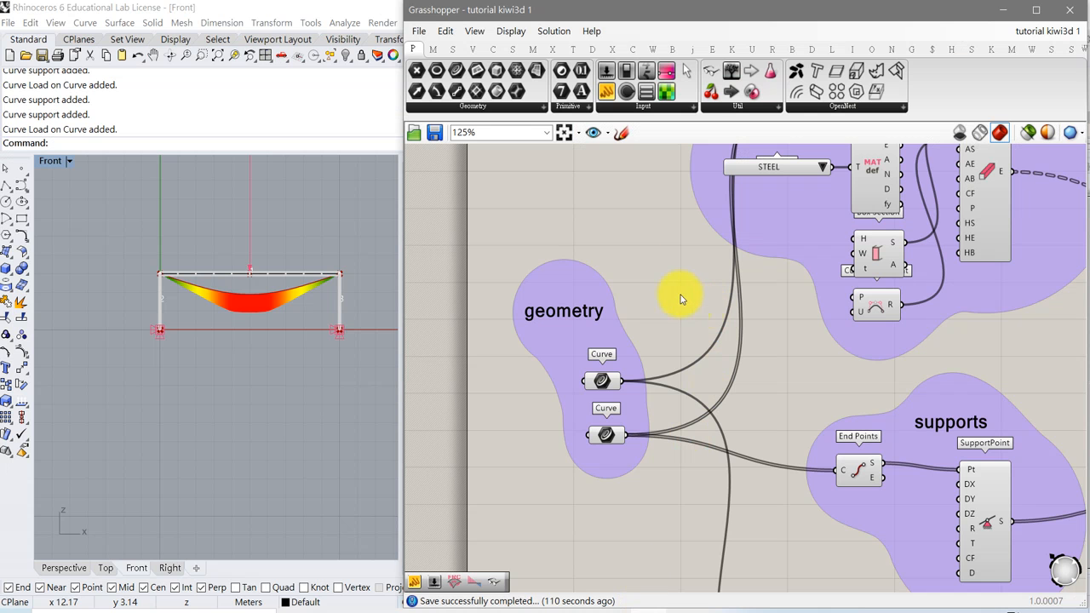
{"action": "left_click", "coordinate": [993, 51]}
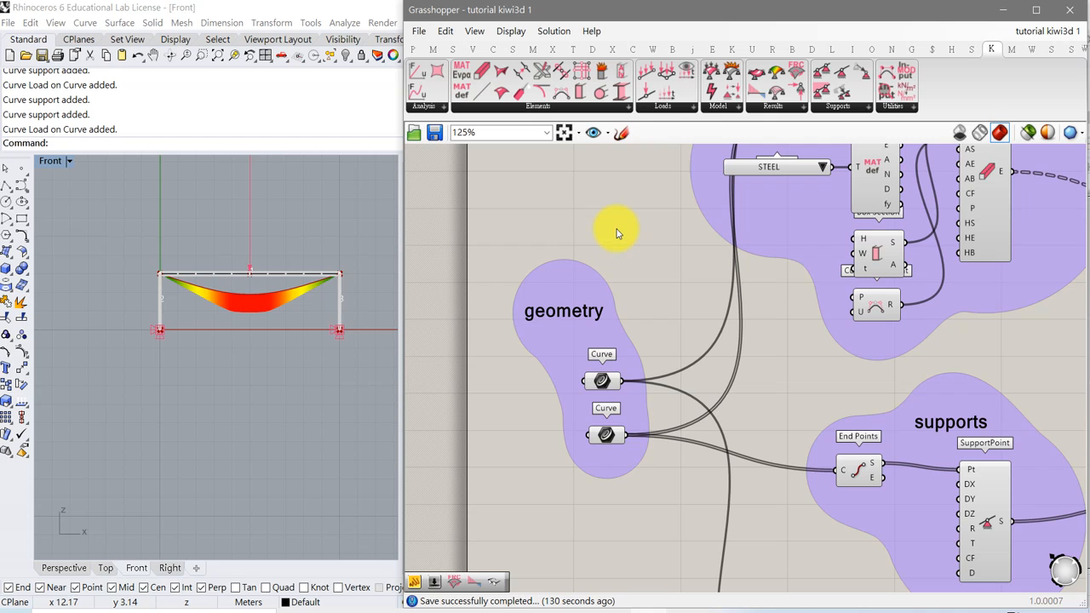
Survey the Kiwi3D tutorial 1 definition's groups on the canvas and the frame in the Front viewport.
{"action": "scroll", "coordinate": [601, 243], "scroll_direction": "down", "scroll_amount": 5}
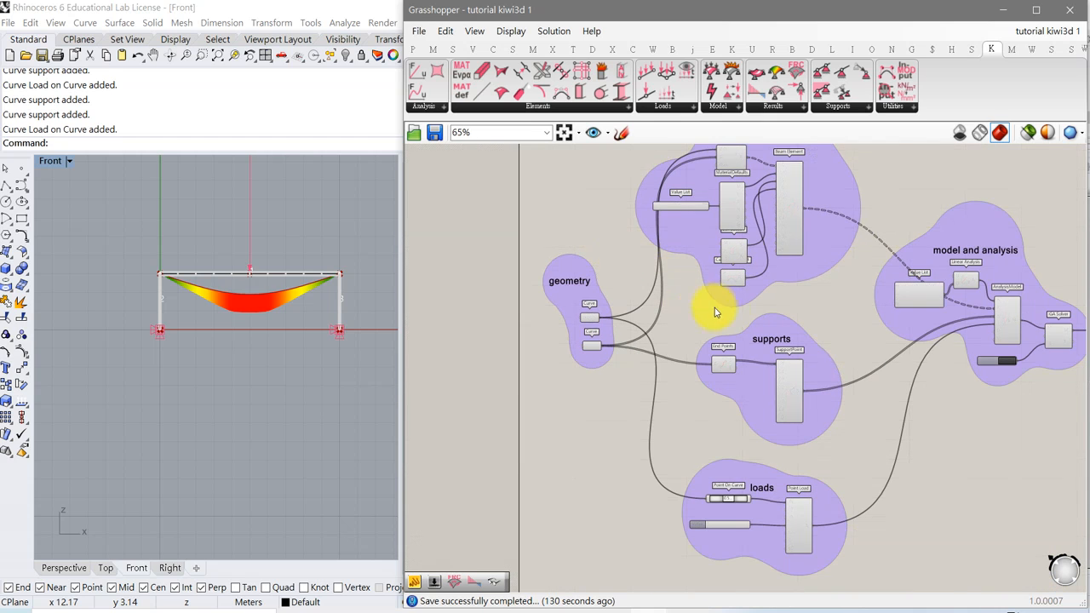
{"action": "right_click_drag", "start_coordinate": [761, 358], "coordinate": [729, 340]}
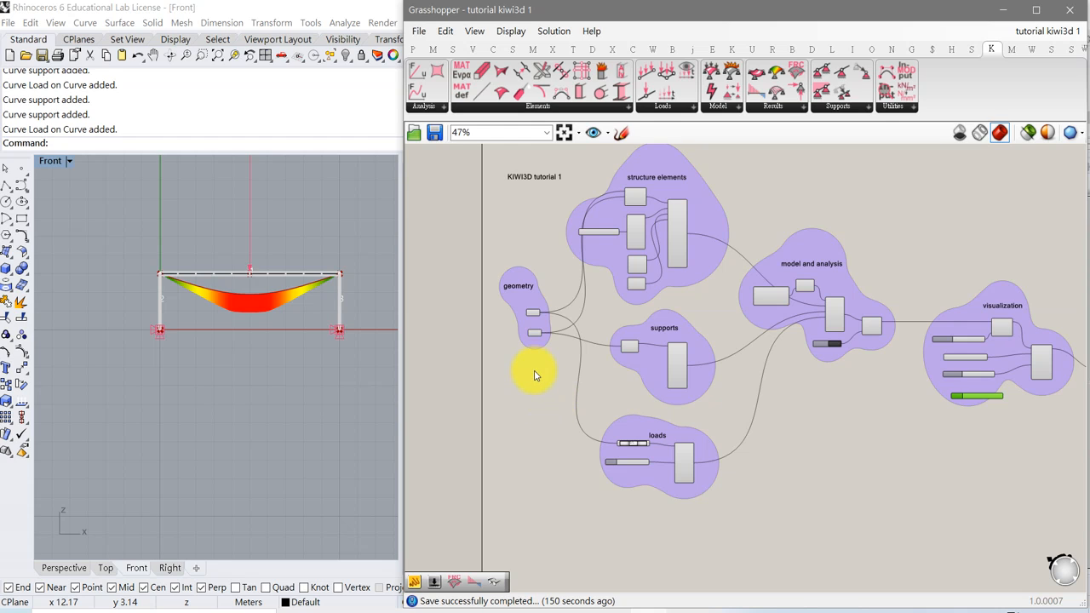
{"action": "right_click_drag", "start_coordinate": [264, 358], "coordinate": [233, 411]}
{"action": "scroll", "coordinate": [233, 411], "scroll_direction": "up", "scroll_amount": 3}
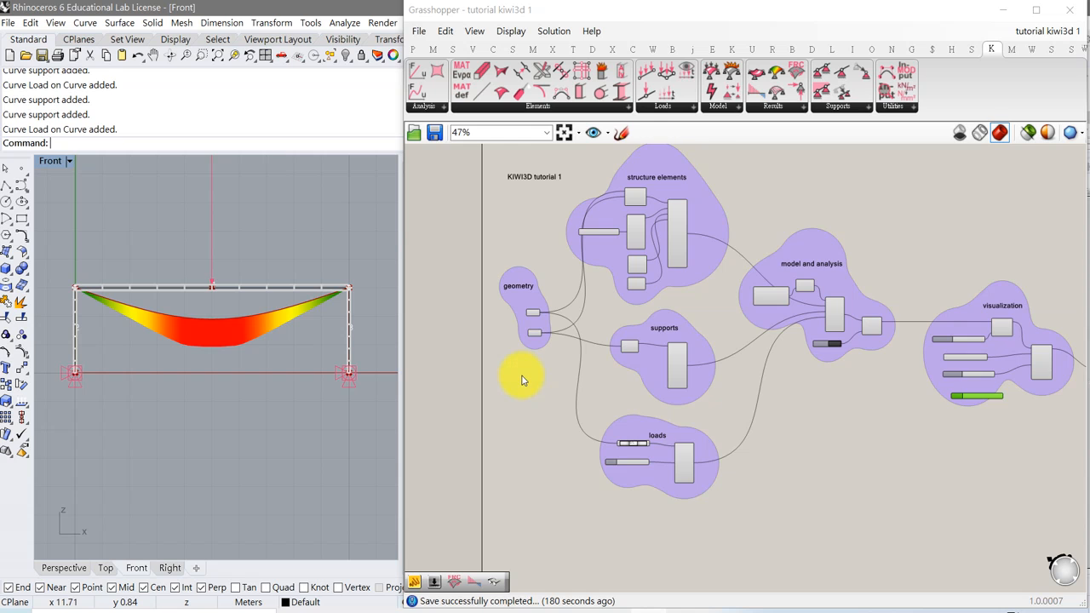
{"action": "scroll", "coordinate": [518, 377], "scroll_direction": "up", "scroll_amount": 4}
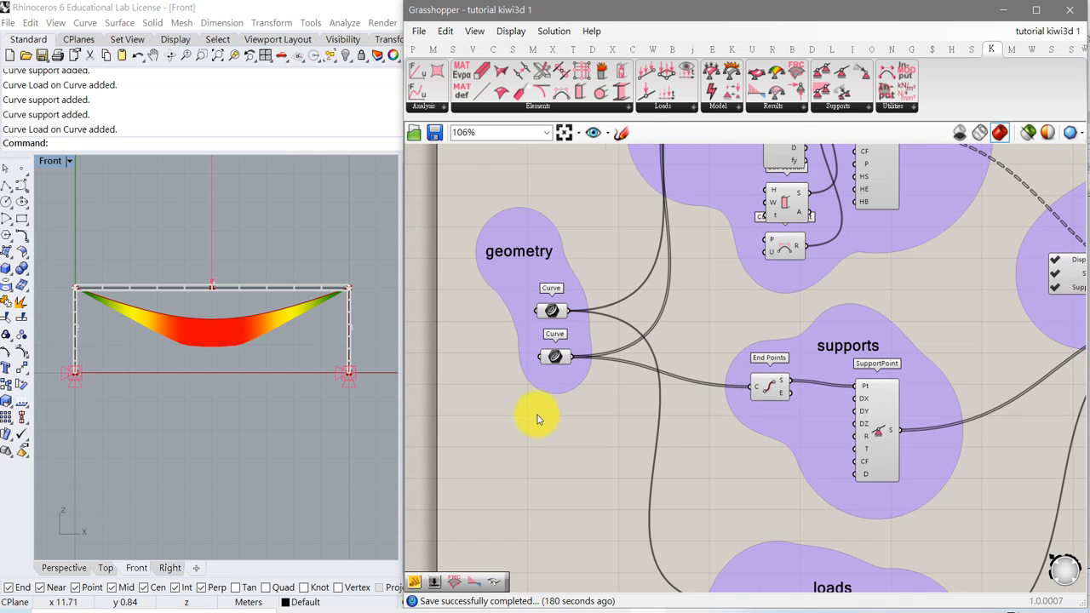
{"action": "scroll", "coordinate": [536, 426], "scroll_direction": "up", "scroll_amount": 1}
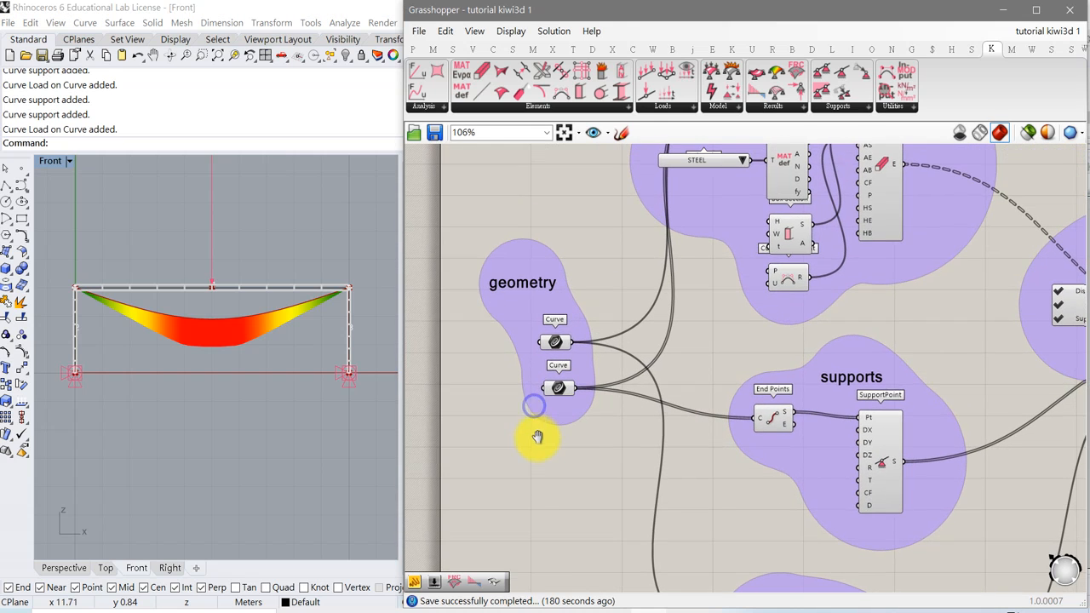
Switch the canvas preview to show only selected components and select the frame's curves in the Front viewport.
{"action": "left_click", "coordinate": [1027, 132]}
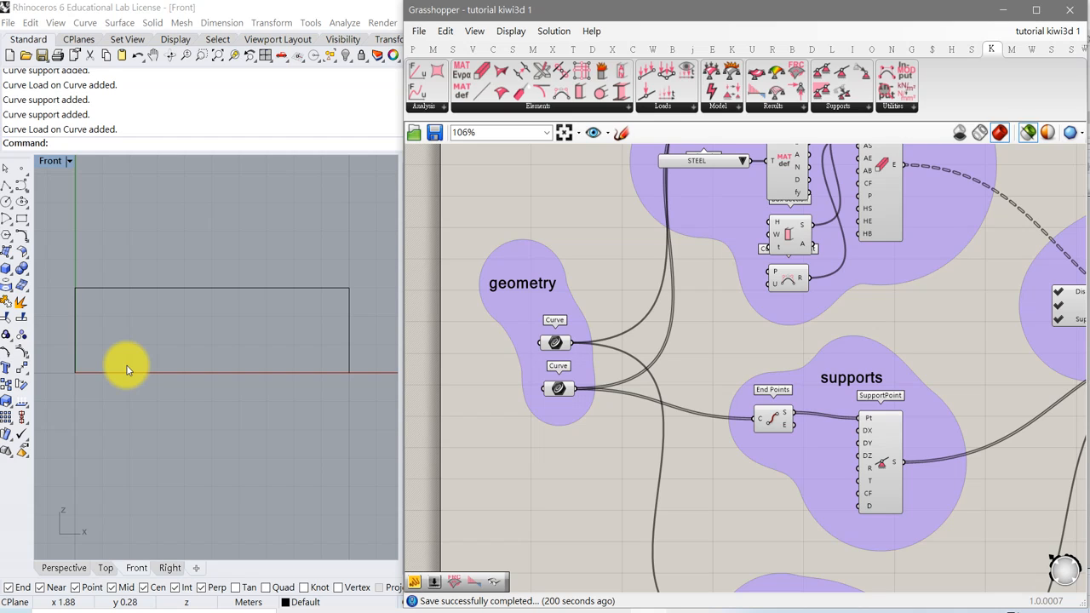
{"action": "left_click", "coordinate": [75, 362]}
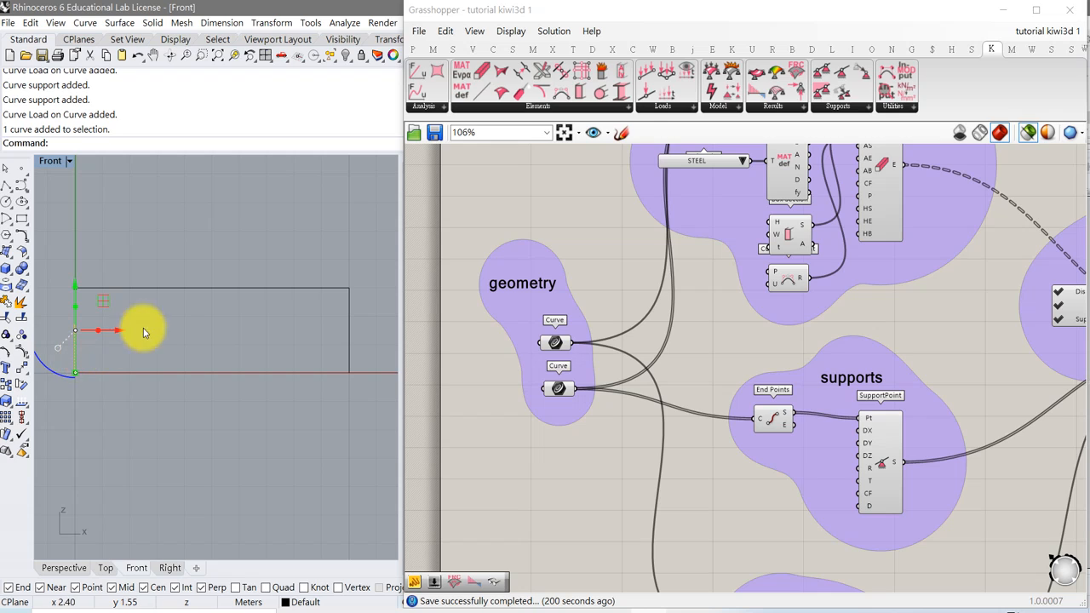
{"action": "left_click", "coordinate": [183, 288]}
{"action": "left_click", "coordinate": [349, 350]}
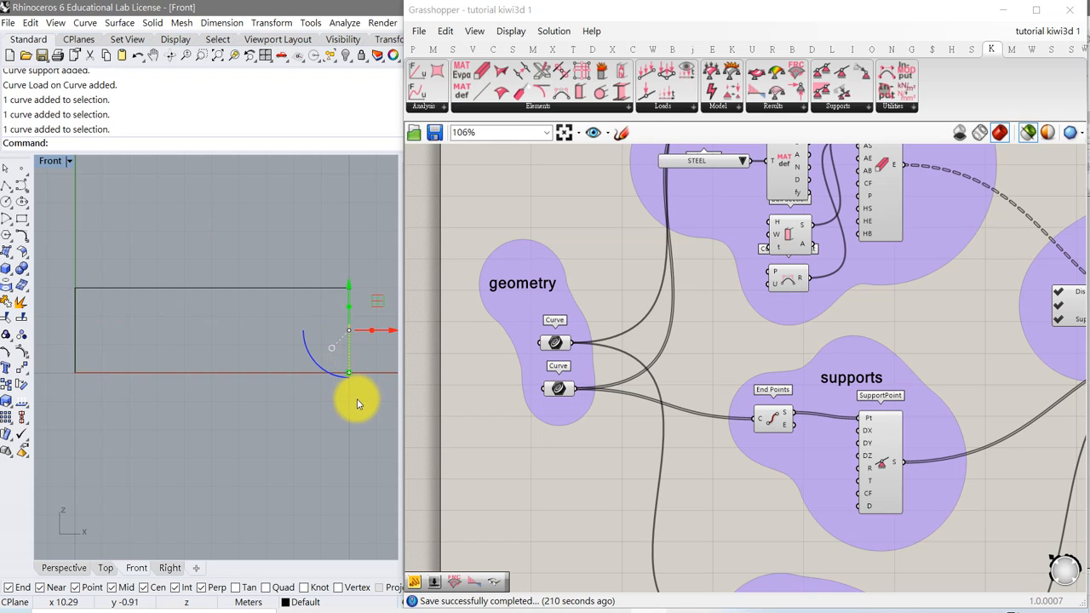
{"action": "left_click", "coordinate": [500, 420]}
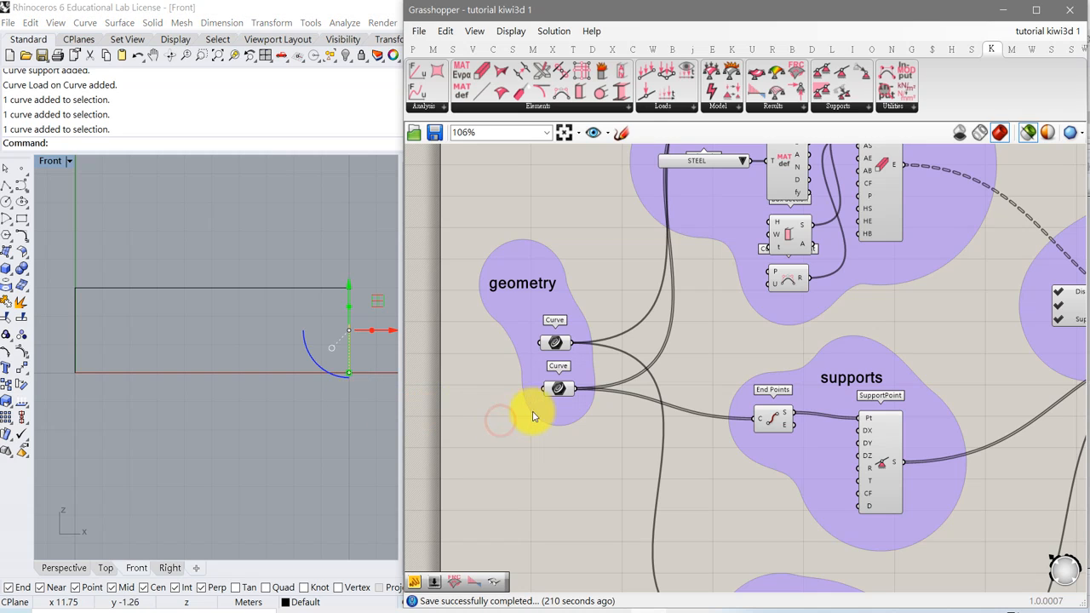
{"action": "left_click", "coordinate": [309, 237]}
Select each Curve parameter in the geometry group to show which frame curves it references.
{"action": "left_click", "coordinate": [555, 342]}
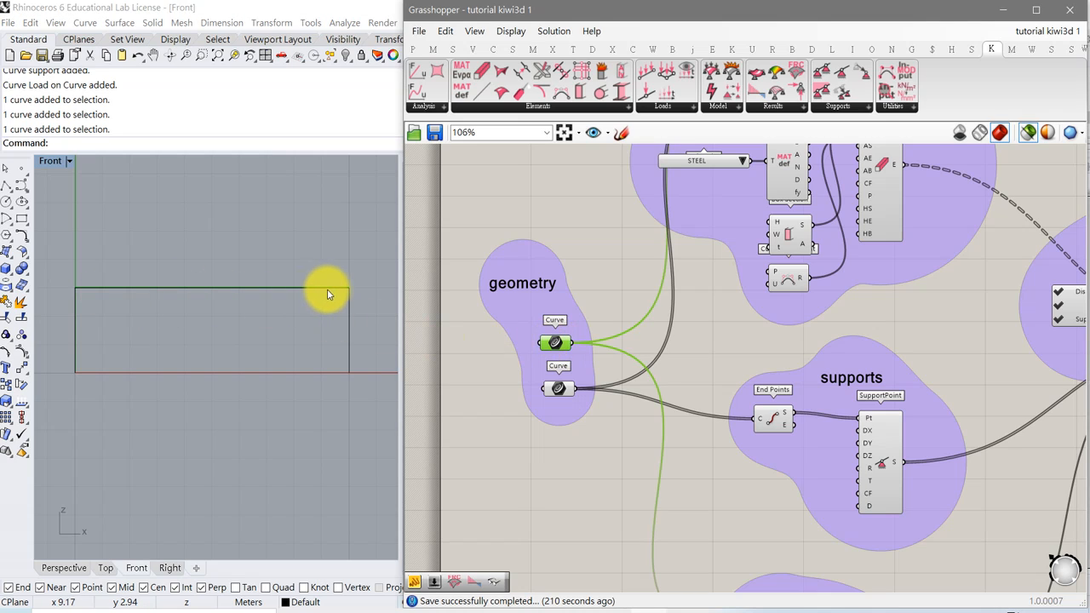
{"action": "left_click", "coordinate": [558, 389]}
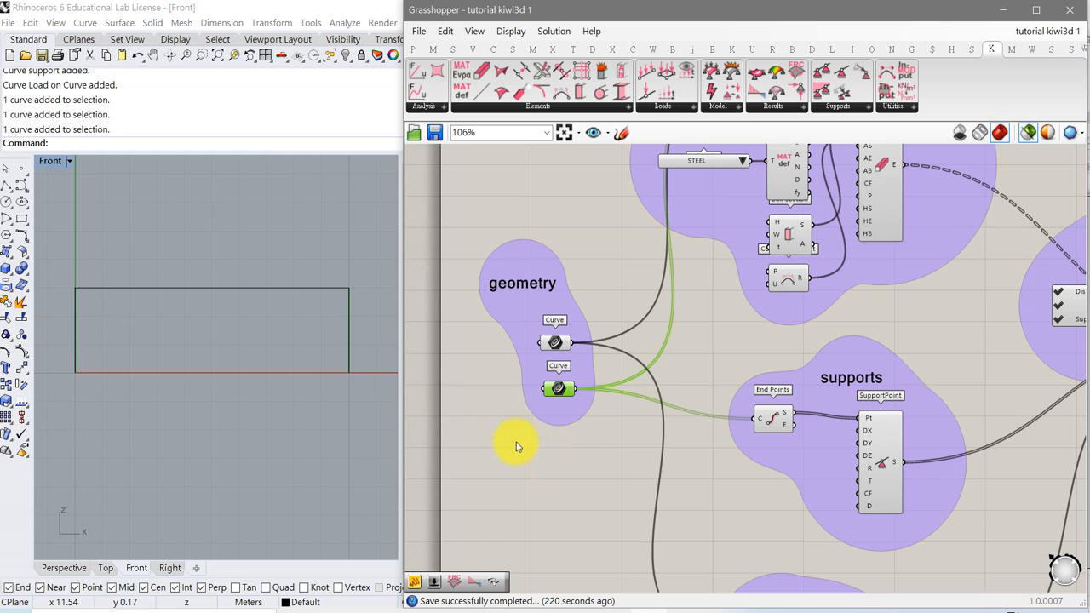
{"action": "right_click_drag", "start_coordinate": [518, 420], "coordinate": [509, 468]}
{"action": "right_click_drag", "start_coordinate": [618, 309], "coordinate": [592, 406]}
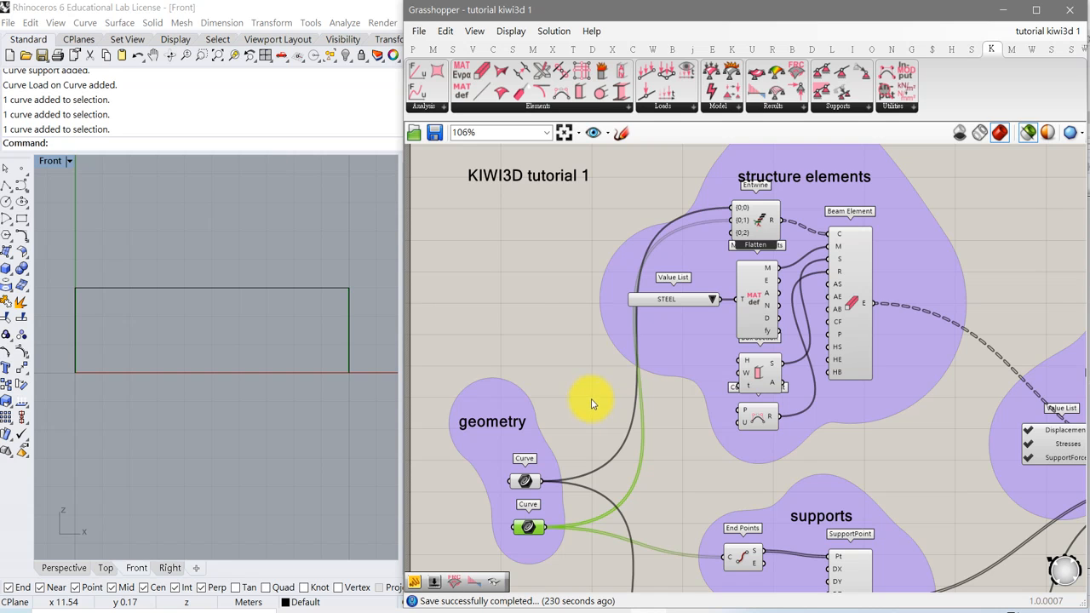
Examine the structure elements group and the Beam Element component's Material input.
{"action": "right_click_drag", "start_coordinate": [611, 396], "coordinate": [559, 345]}
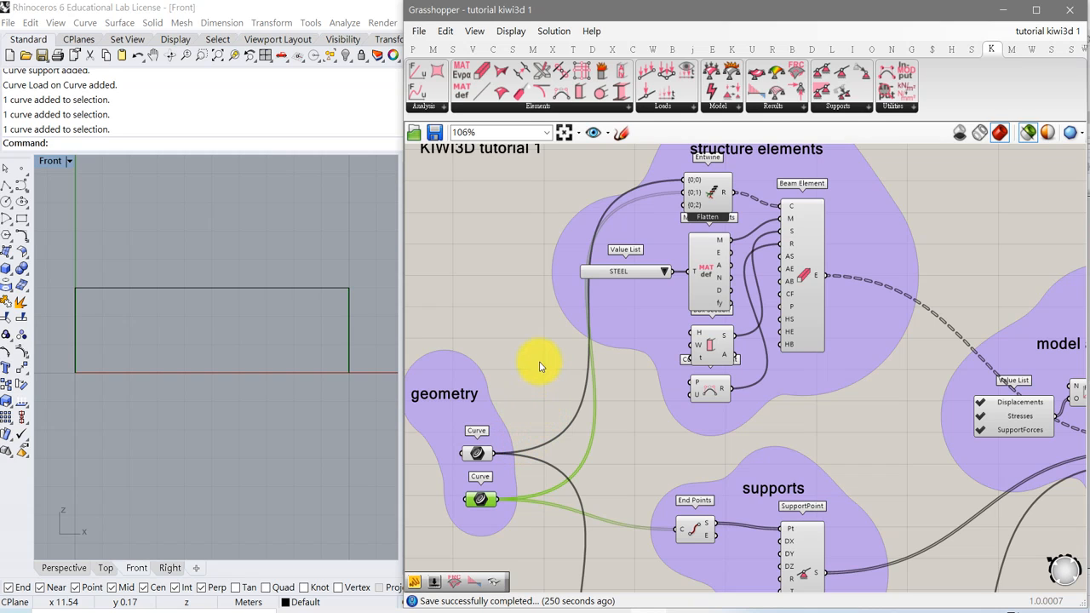
{"action": "right_click_drag", "start_coordinate": [578, 270], "coordinate": [573, 276]}
{"action": "right_click_drag", "start_coordinate": [502, 329], "coordinate": [490, 335]}
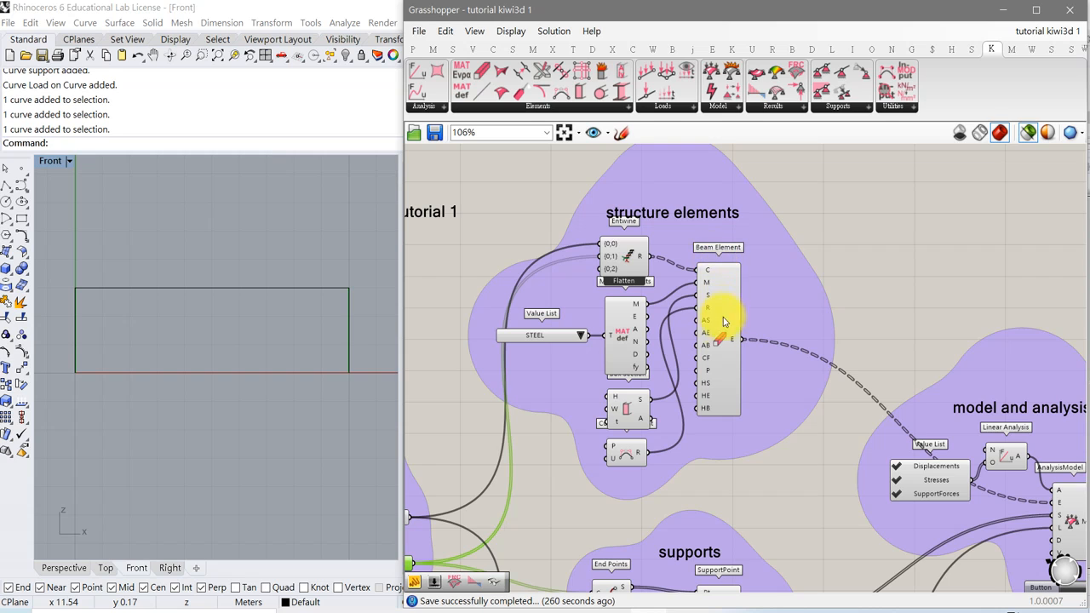
{"action": "scroll", "coordinate": [713, 335], "scroll_direction": "up", "scroll_amount": 3}
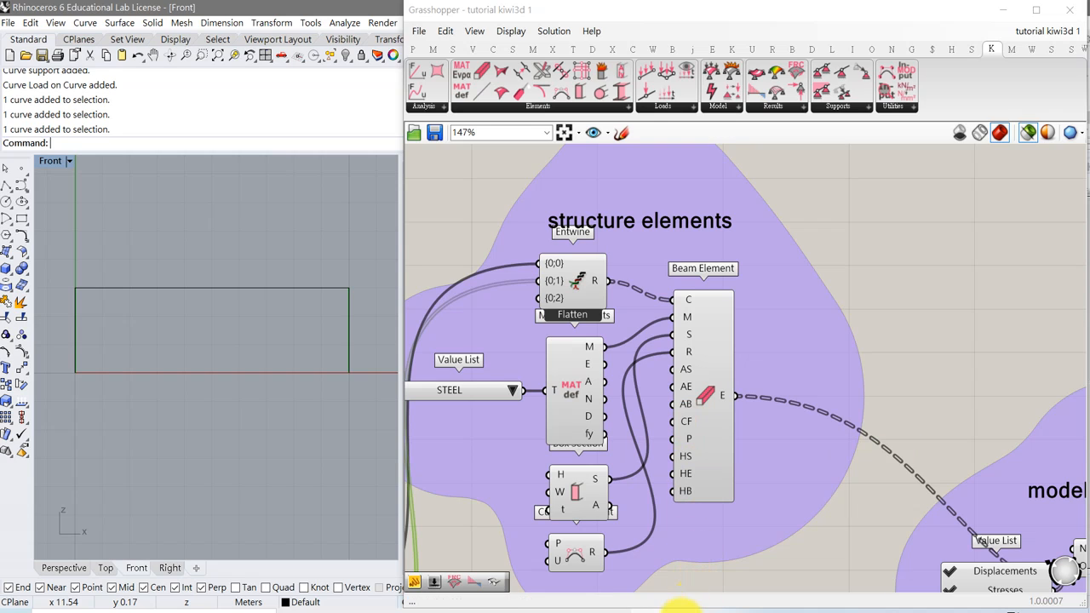
{"action": "left_click", "coordinate": [685, 611]}
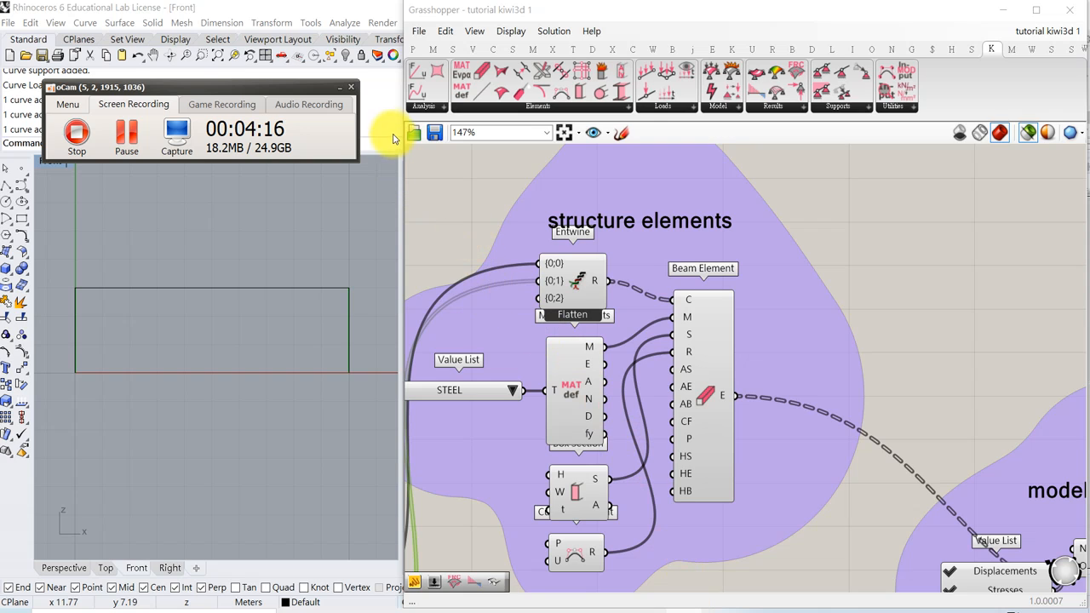
{"action": "left_click", "coordinate": [742, 260]}
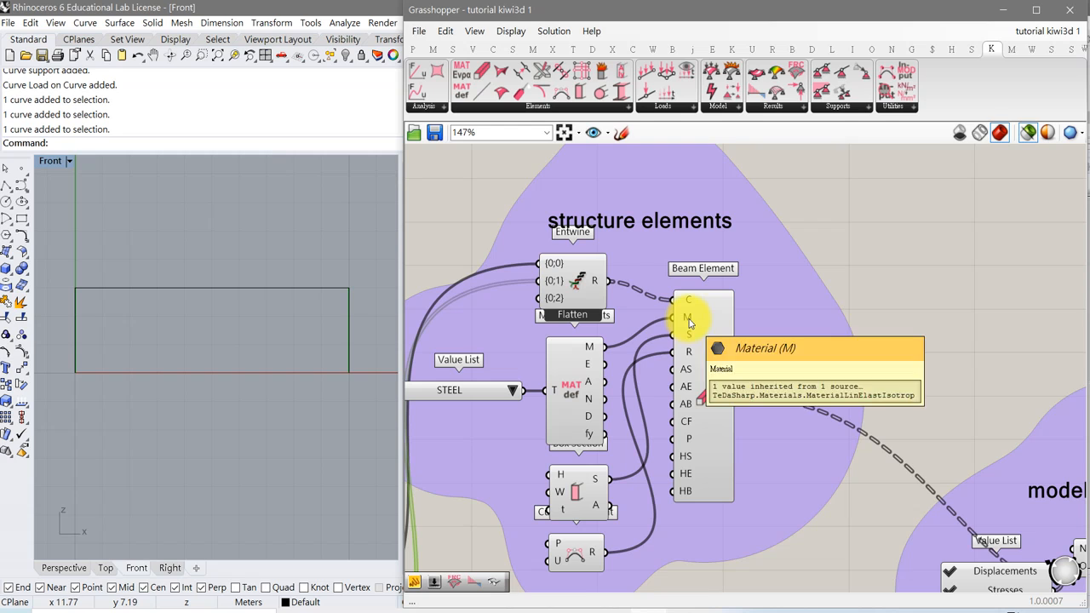
{"action": "right_click_drag", "start_coordinate": [661, 406], "coordinate": [747, 350]}
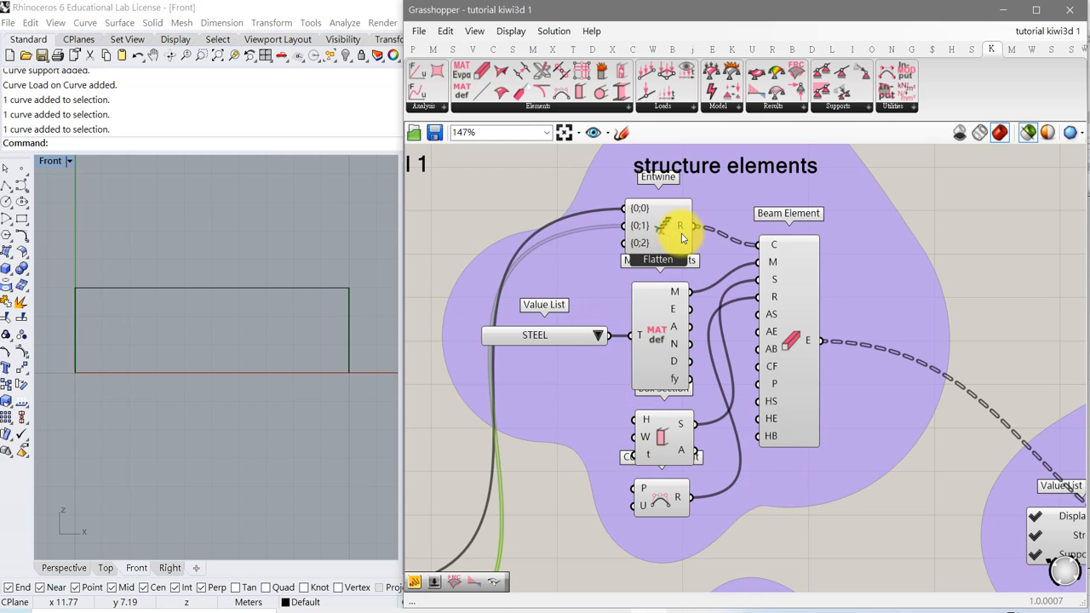
Examine the supports group's End Points and SupportPoint components.
{"action": "mouse_move", "coordinate": [859, 489]}
{"action": "right_mouse_down"}
{"action": "mouse_move", "coordinate": [791, 373]}
{"action": "mouse_move", "coordinate": [827, 421]}
{"action": "mouse_move", "coordinate": [838, 353]}
{"action": "right_mouse_up"}
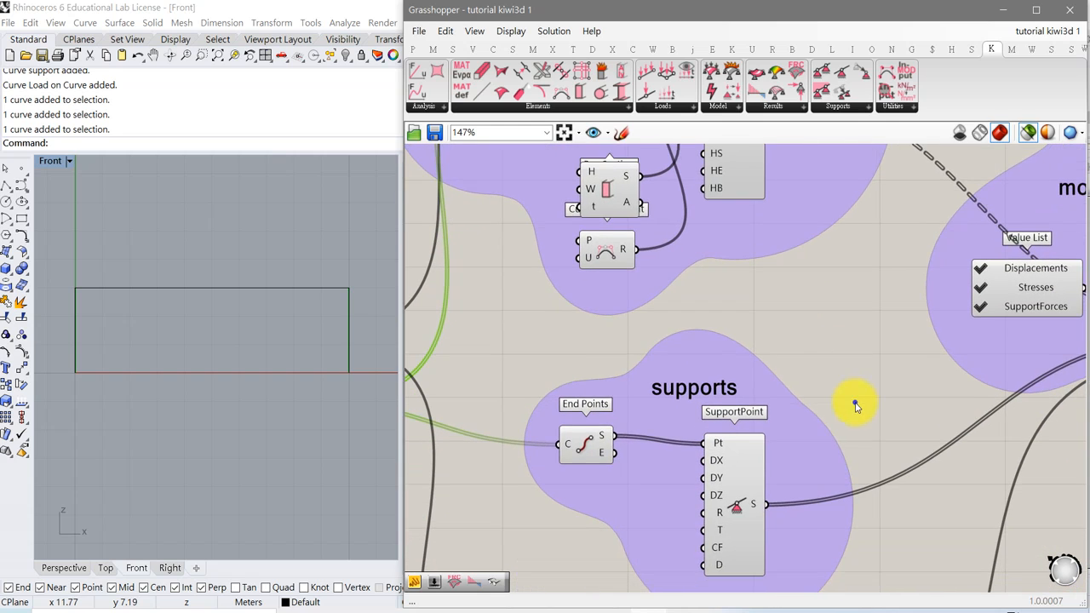
{"action": "mouse_move", "coordinate": [855, 406]}
{"action": "right_mouse_down"}
{"action": "mouse_move", "coordinate": [853, 358]}
{"action": "mouse_move", "coordinate": [871, 384]}
{"action": "right_mouse_up"}
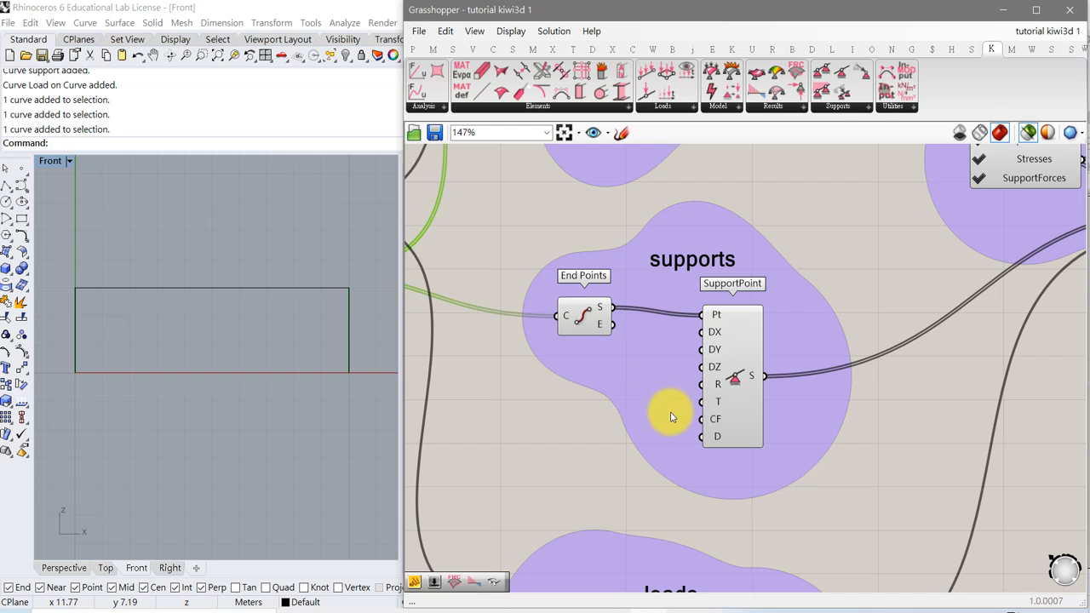
{"action": "right_click_drag", "start_coordinate": [718, 494], "coordinate": [813, 366]}
{"action": "scroll", "coordinate": [813, 366], "scroll_direction": "down", "scroll_amount": 3}
{"action": "right_click_drag", "start_coordinate": [851, 292], "coordinate": [652, 414]}
{"action": "right_click_drag", "start_coordinate": [730, 379], "coordinate": [744, 385]}
{"action": "scroll", "coordinate": [744, 385], "scroll_direction": "up", "scroll_amount": 2}
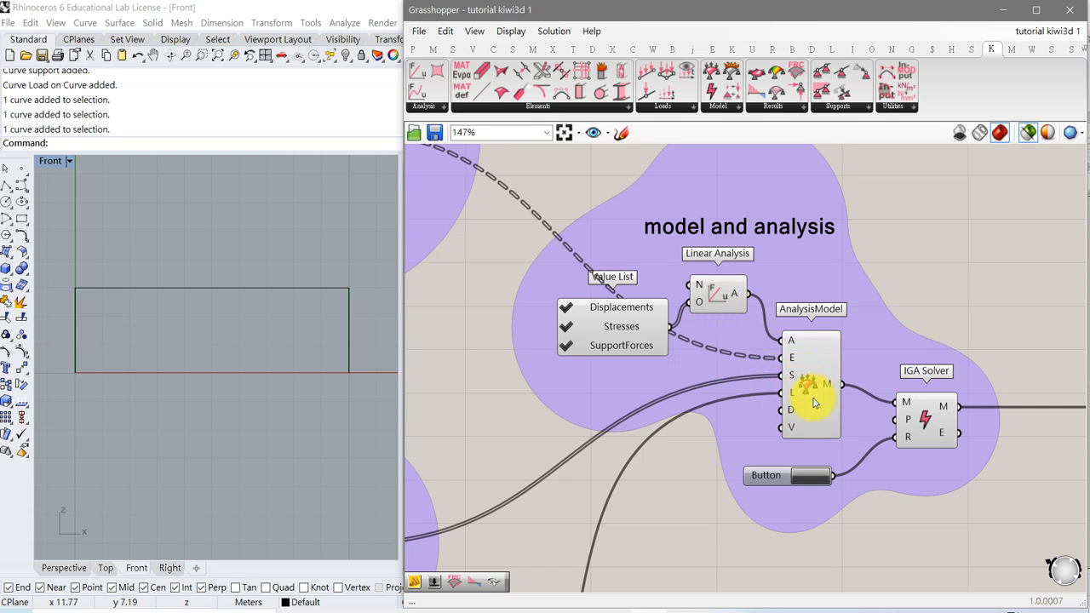
Examine the model and analysis group with its AnalysisModel, IGA Solver and Button.
{"action": "right_click_drag", "start_coordinate": [825, 411], "coordinate": [640, 384]}
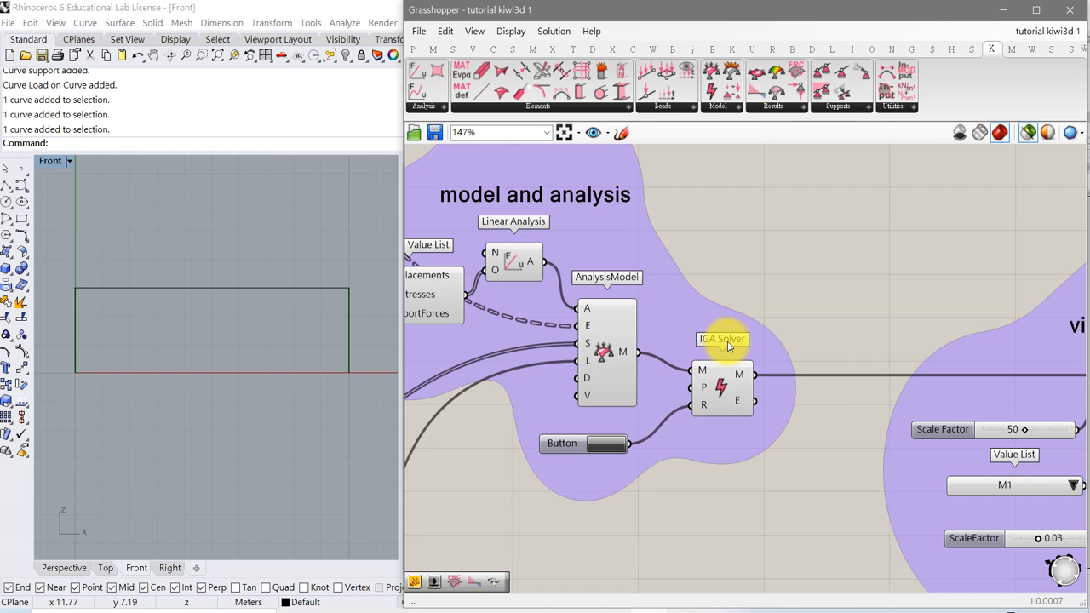
{"action": "left_click", "coordinate": [607, 451]}
{"action": "right_click_drag", "start_coordinate": [833, 413], "coordinate": [692, 326]}
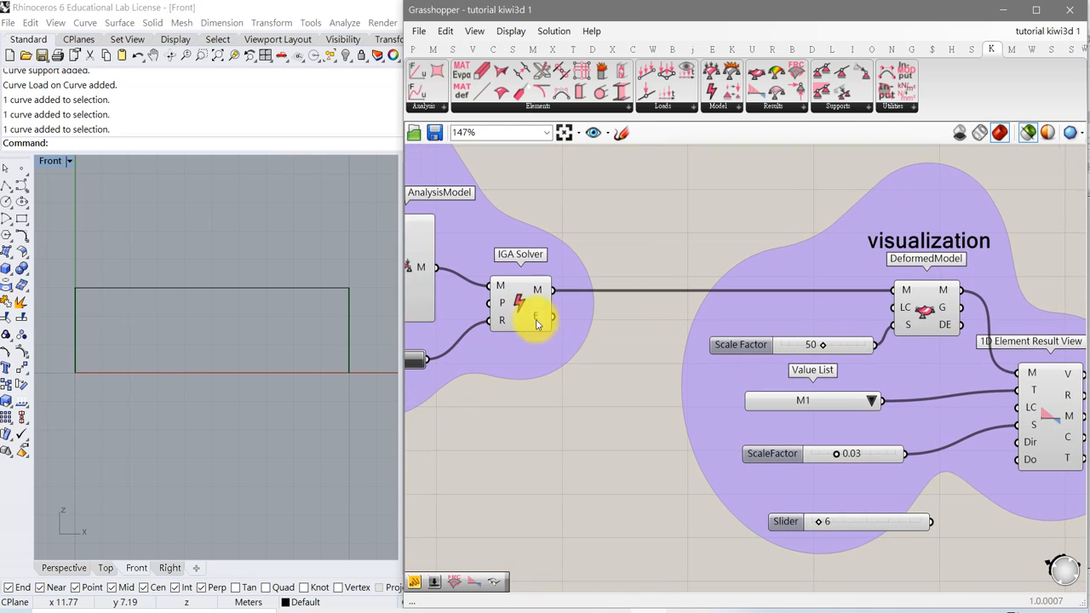
Select the IGA Solver and then the AnalysisModel component to preview the analysis model.
{"action": "left_click", "coordinate": [516, 297]}
{"action": "right_click_drag", "start_coordinate": [540, 414], "coordinate": [684, 389]}
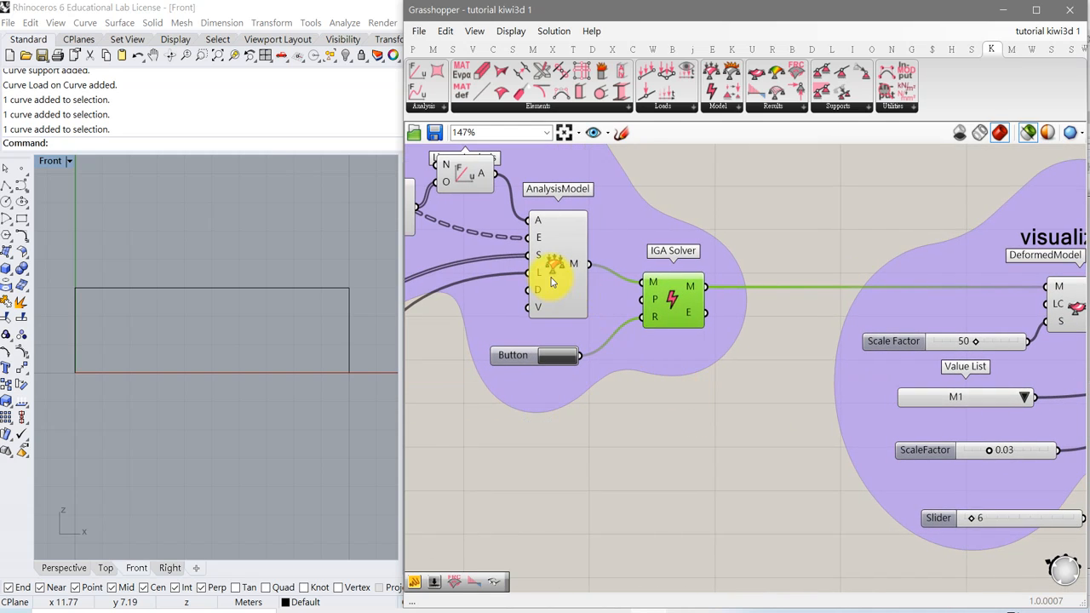
{"action": "left_click", "coordinate": [553, 270]}
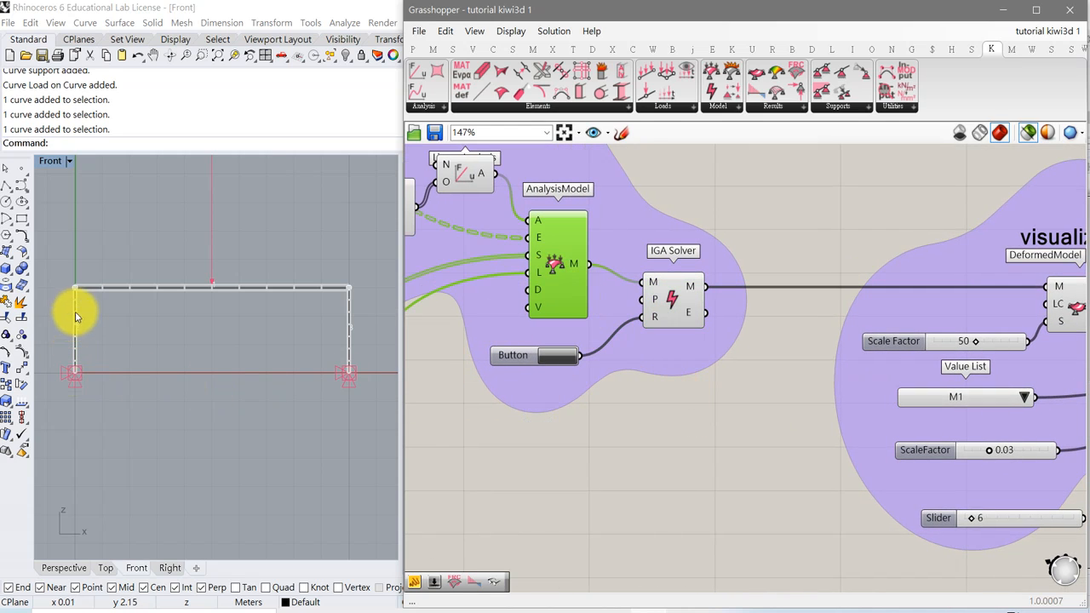
Inspect the previewed frame's beams and supports in the Front viewport.
{"action": "scroll", "coordinate": [216, 332], "scroll_direction": "up", "scroll_amount": 2}
{"action": "scroll", "coordinate": [136, 367], "scroll_direction": "up", "scroll_amount": 3}
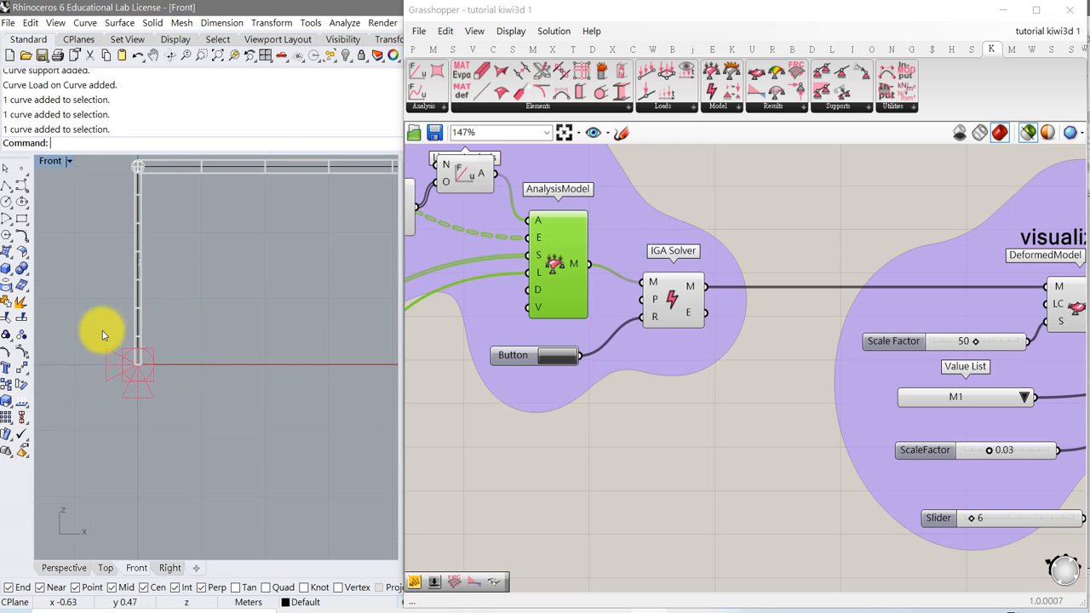
{"action": "scroll", "coordinate": [187, 390], "scroll_direction": "down", "scroll_amount": 2}
{"action": "scroll", "coordinate": [188, 391], "scroll_direction": "down", "scroll_amount": 1}
{"action": "right_click_drag", "start_coordinate": [360, 386], "coordinate": [157, 383]}
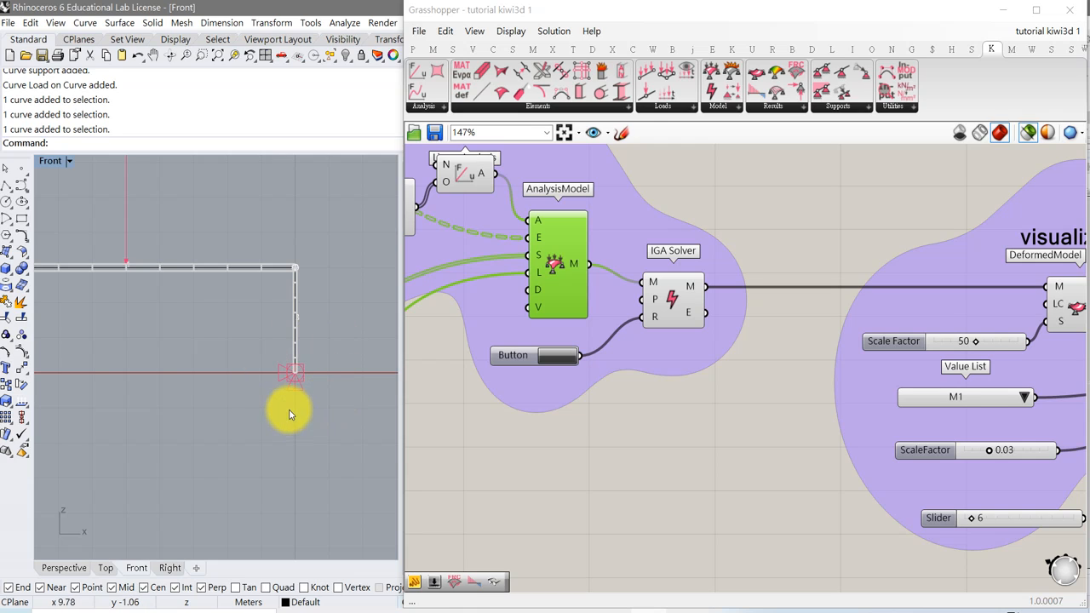
{"action": "scroll", "coordinate": [297, 407], "scroll_direction": "up", "scroll_amount": 2}
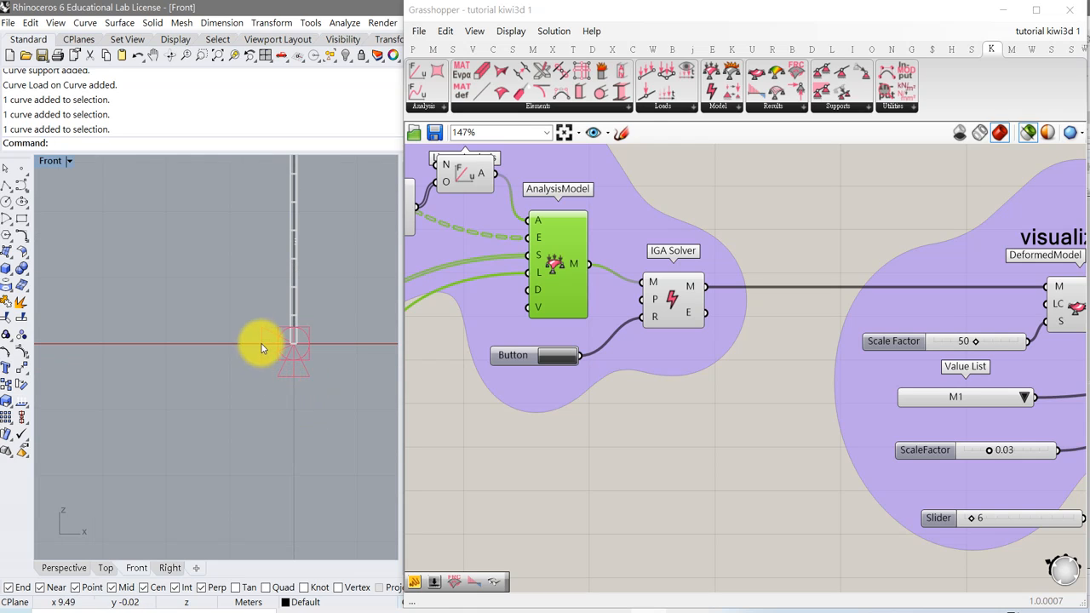
{"action": "scroll", "coordinate": [255, 382], "scroll_direction": "down", "scroll_amount": 2}
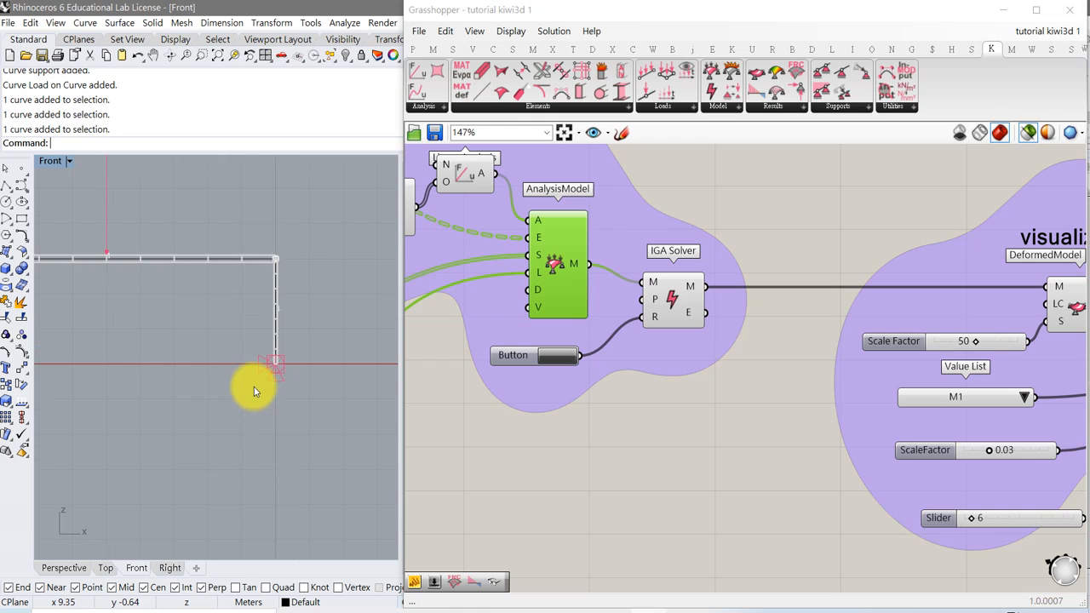
{"action": "right_click_drag", "start_coordinate": [230, 342], "coordinate": [252, 380]}
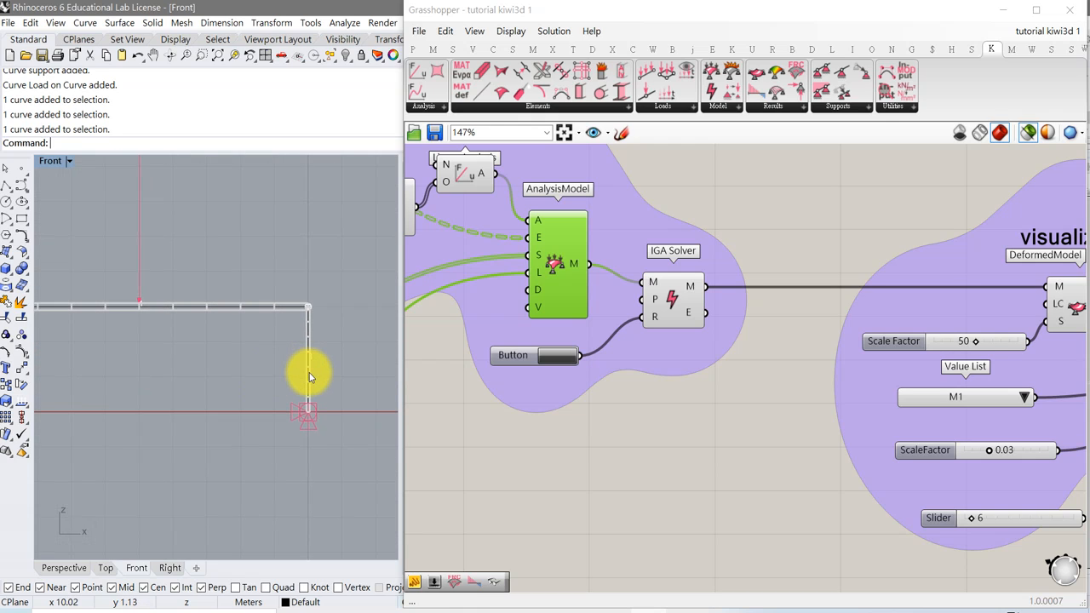
{"action": "right_click_drag", "start_coordinate": [158, 363], "coordinate": [239, 364]}
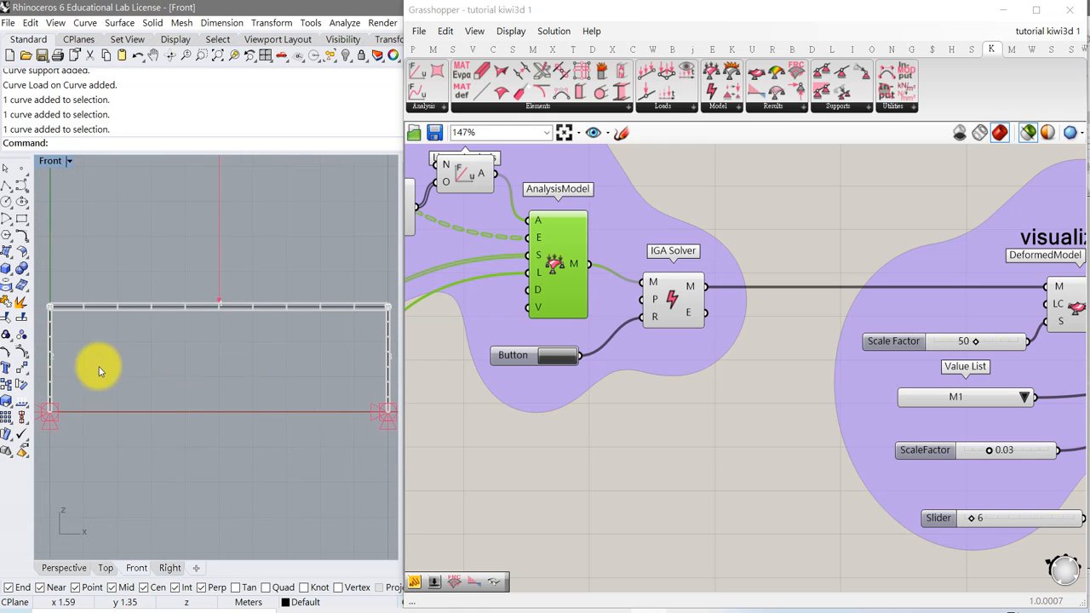
{"action": "scroll", "coordinate": [299, 333], "scroll_direction": "up", "scroll_amount": 3}
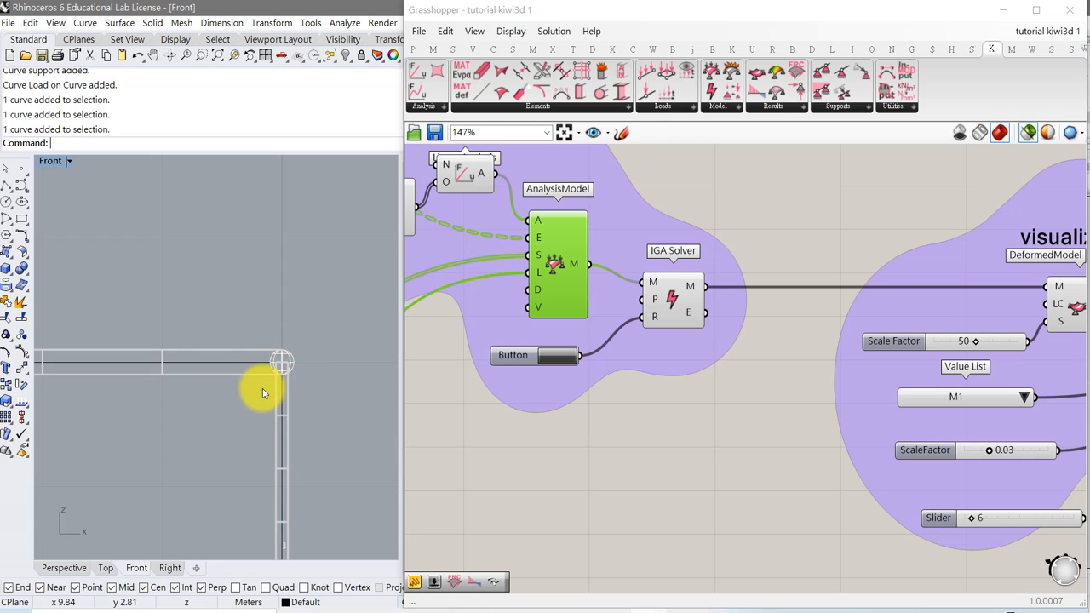
{"action": "scroll", "coordinate": [230, 424], "scroll_direction": "down", "scroll_amount": 8}
{"action": "right_click_drag", "start_coordinate": [157, 453], "coordinate": [228, 378]}
{"action": "scroll", "coordinate": [256, 402], "scroll_direction": "down", "scroll_amount": 4}
{"action": "scroll", "coordinate": [243, 389], "scroll_direction": "down", "scroll_amount": 4}
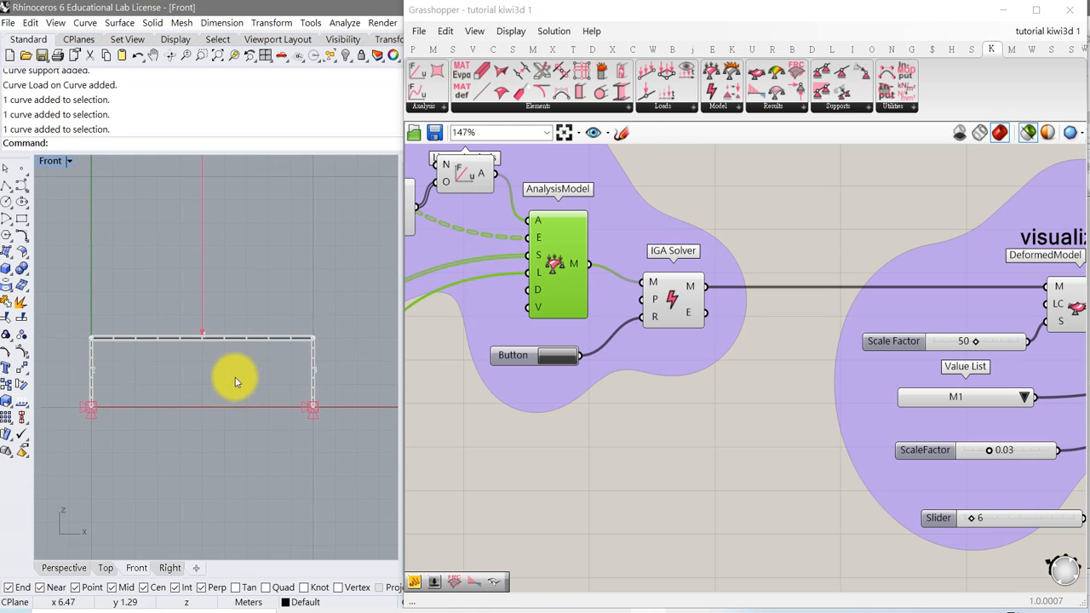
Select the DeformedModel component in the visualization group to preview the deformed frame.
{"action": "right_click_drag", "start_coordinate": [712, 394], "coordinate": [526, 338]}
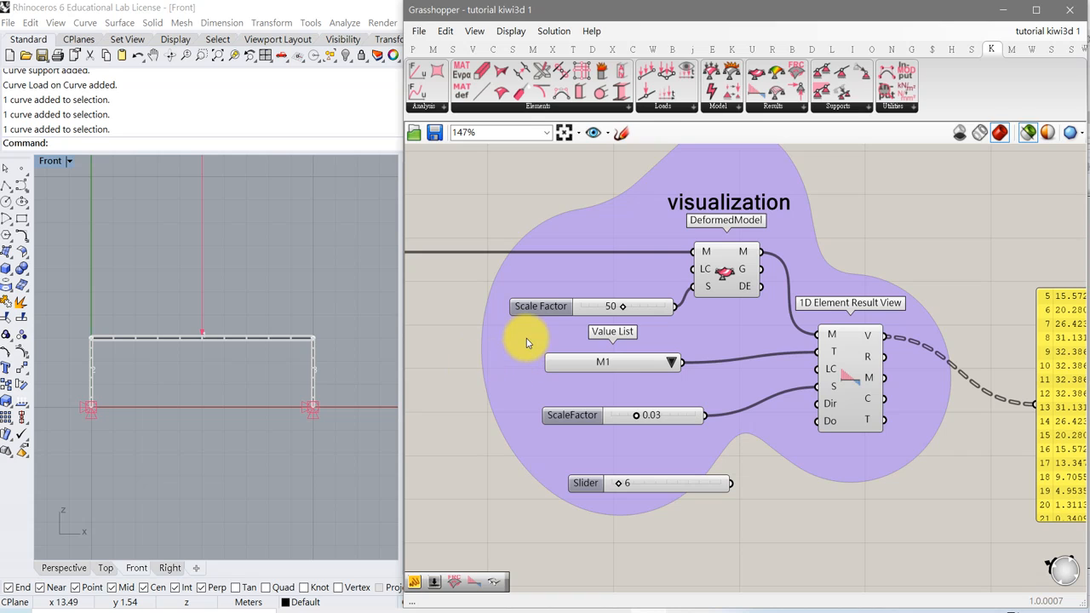
{"action": "left_click", "coordinate": [727, 279]}
{"action": "right_click_drag", "start_coordinate": [433, 343], "coordinate": [615, 346]}
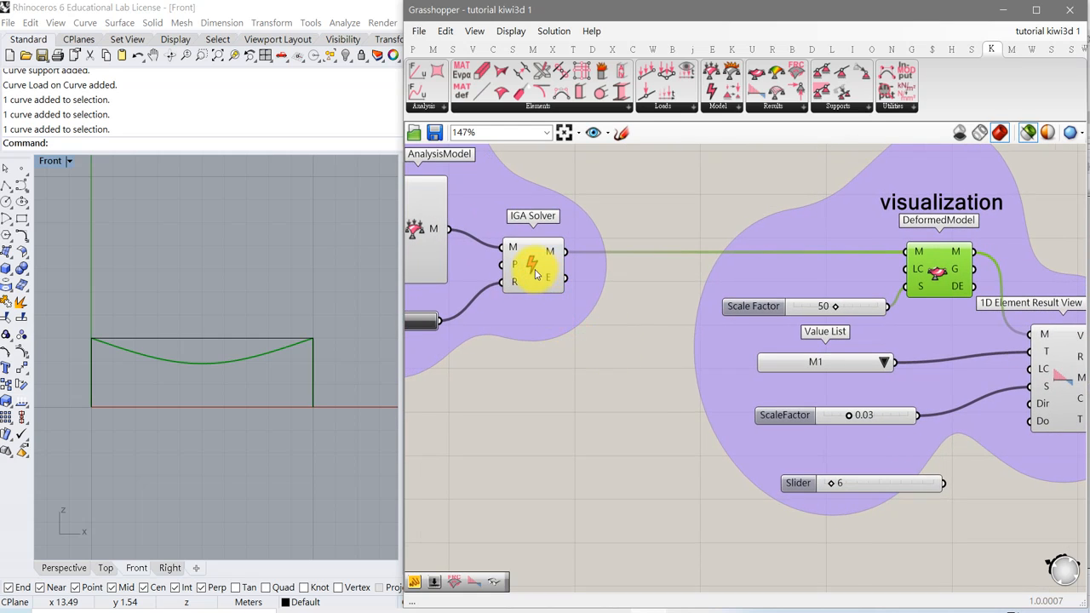
{"action": "left_click", "coordinate": [535, 273], "text": "shift"}
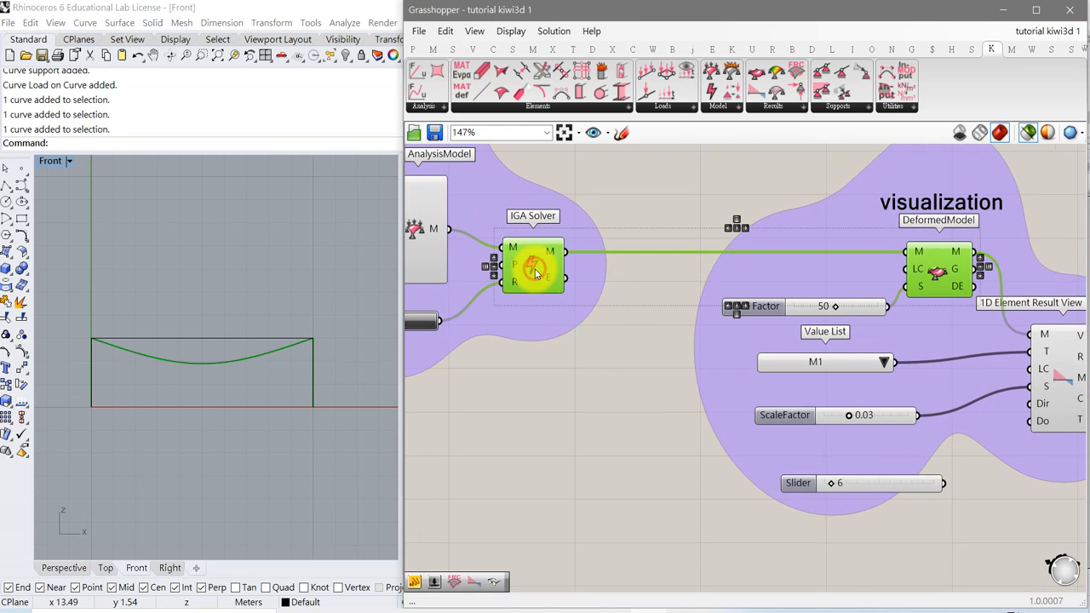
{"action": "left_click", "coordinate": [658, 296]}
{"action": "left_click", "coordinate": [924, 271]}
Select the 1D Element Result View component to preview the coloured element results, then clear the selection.
{"action": "right_click_drag", "start_coordinate": [841, 333], "coordinate": [588, 309]}
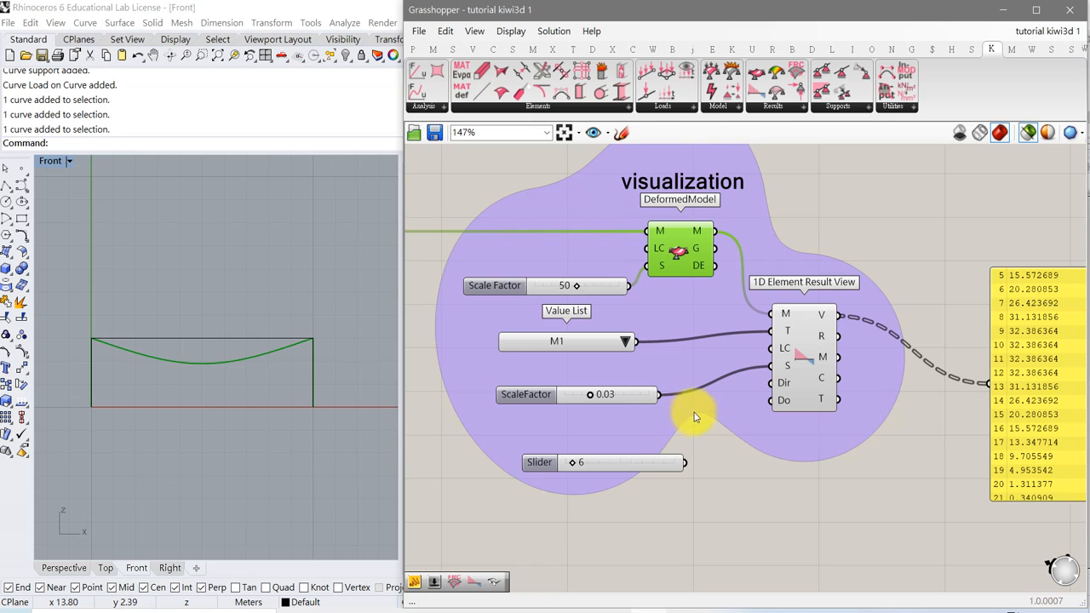
{"action": "left_click", "coordinate": [804, 366]}
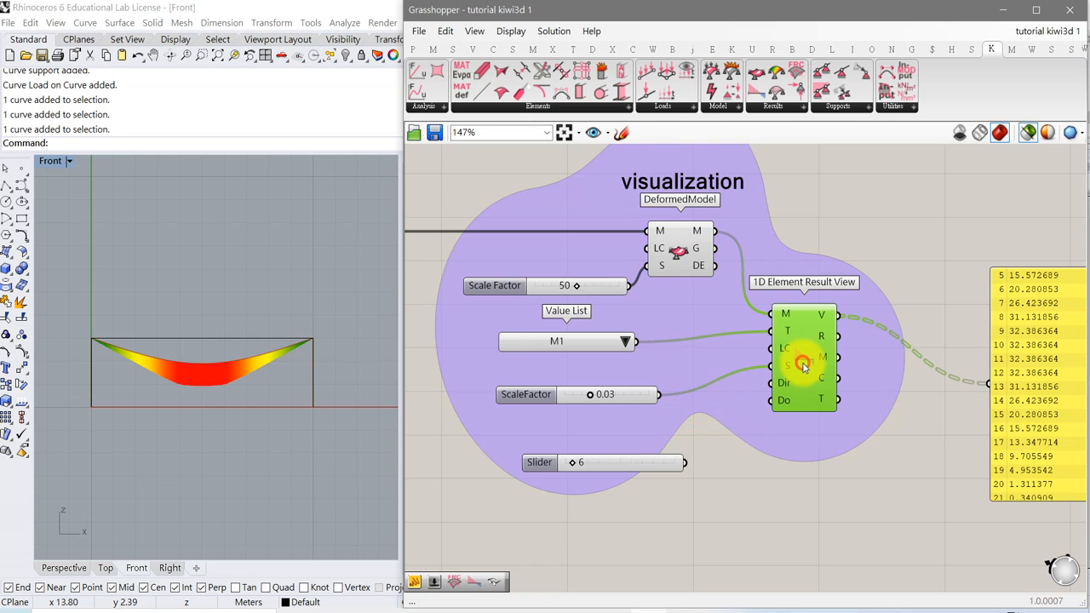
{"action": "mouse_move", "coordinate": [787, 379]}
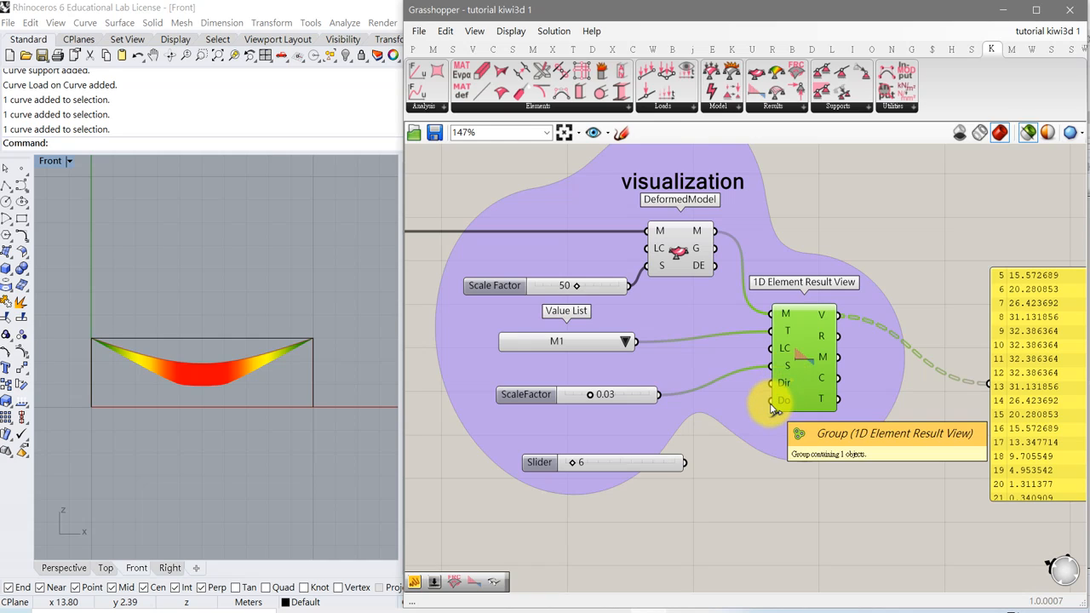
{"action": "left_click", "coordinate": [685, 612]}
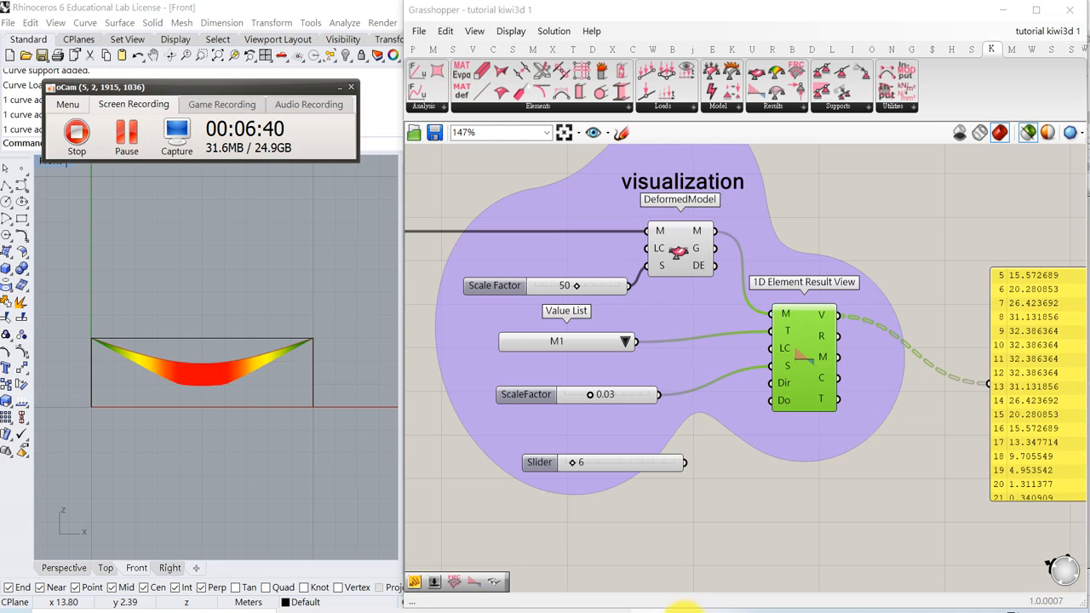
{"action": "left_click", "coordinate": [754, 531]}
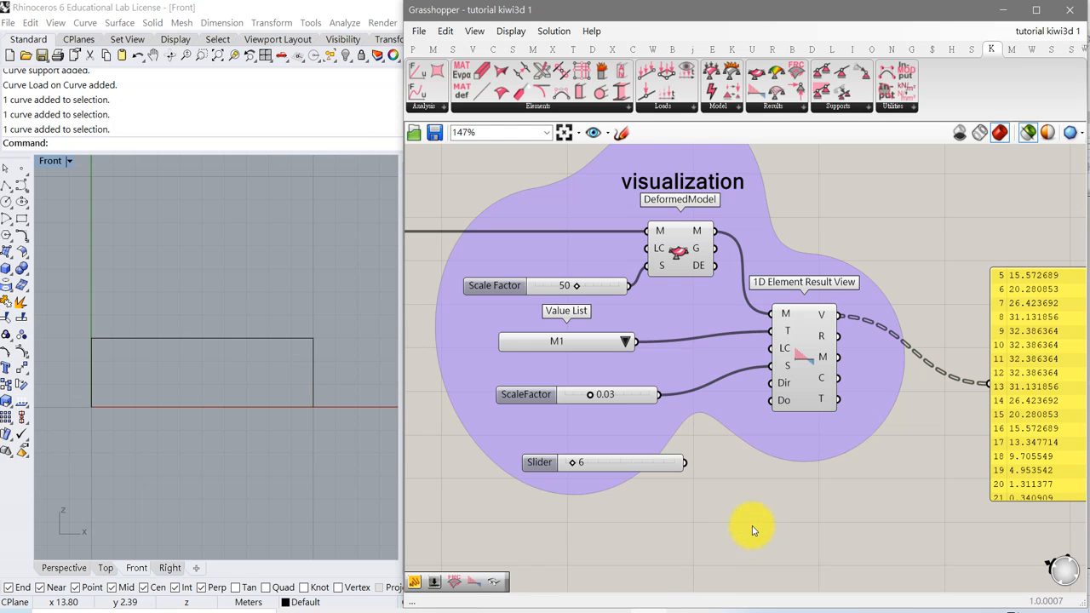
{"action": "right_click_drag", "start_coordinate": [714, 531], "coordinate": [790, 461]}
{"action": "right_click_drag", "start_coordinate": [703, 482], "coordinate": [840, 445]}
{"action": "right_click_drag", "start_coordinate": [686, 466], "coordinate": [806, 472]}
{"action": "scroll", "coordinate": [784, 486], "scroll_direction": "down", "scroll_amount": 3}
{"action": "right_click_drag", "start_coordinate": [741, 490], "coordinate": [826, 396]}
{"action": "right_click_drag", "start_coordinate": [737, 501], "coordinate": [829, 387]}
{"action": "right_click_drag", "start_coordinate": [746, 471], "coordinate": [824, 405]}
{"action": "right_click_drag", "start_coordinate": [765, 463], "coordinate": [826, 407]}
{"action": "right_click_drag", "start_coordinate": [192, 453], "coordinate": [205, 380]}
{"action": "scroll", "coordinate": [222, 443], "scroll_direction": "up", "scroll_amount": 4}
{"action": "scroll", "coordinate": [223, 442], "scroll_direction": "down", "scroll_amount": 2}
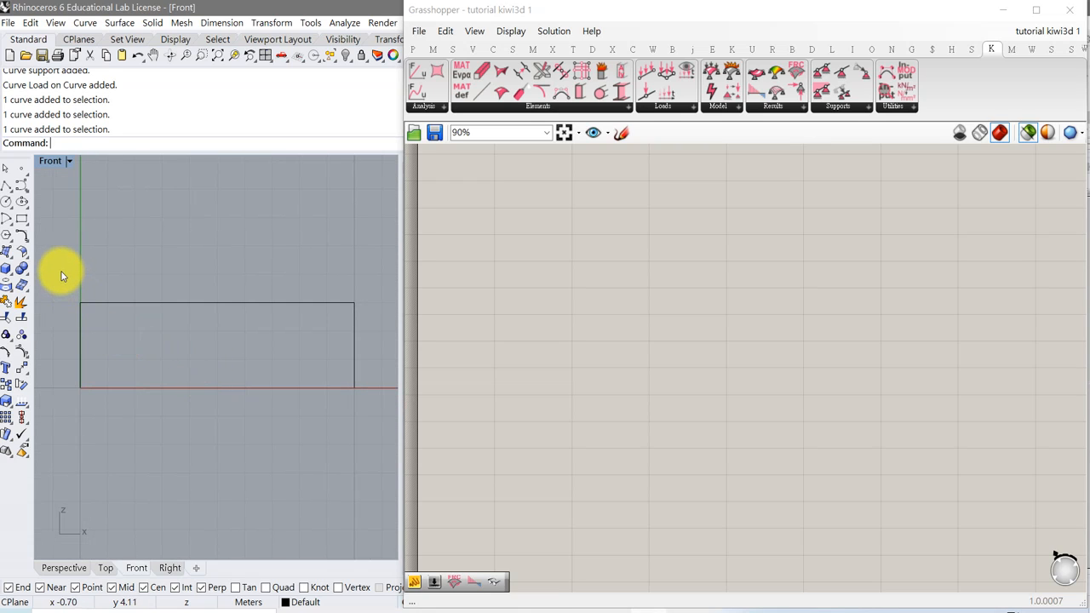
Internalise the data of both Curve parameters in the geometry group.
{"action": "right_click_drag", "start_coordinate": [470, 279], "coordinate": [536, 464]}
{"action": "right_click_drag", "start_coordinate": [581, 330], "coordinate": [595, 483]}
{"action": "right_click_drag", "start_coordinate": [605, 326], "coordinate": [587, 498]}
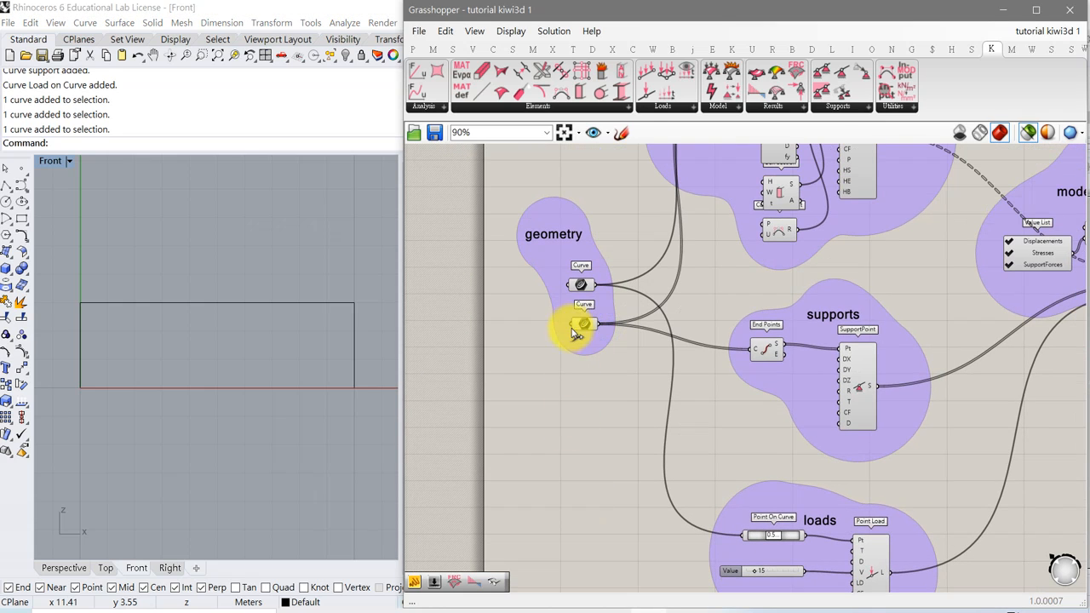
{"action": "right_click", "coordinate": [579, 285]}
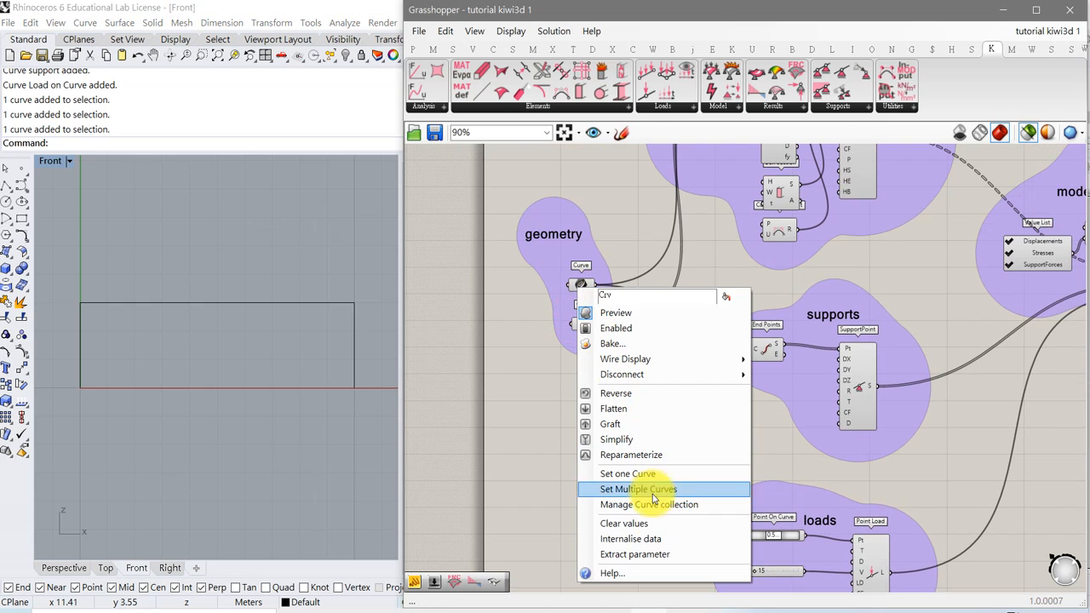
{"action": "left_click", "coordinate": [643, 542]}
{"action": "right_click", "coordinate": [579, 322]}
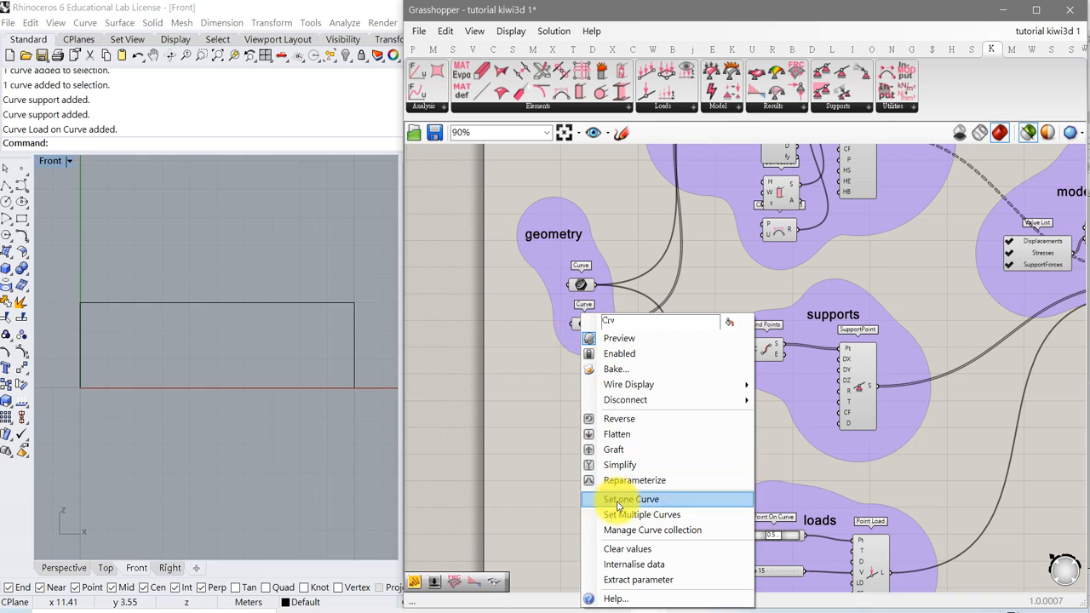
{"action": "left_click", "coordinate": [620, 563]}
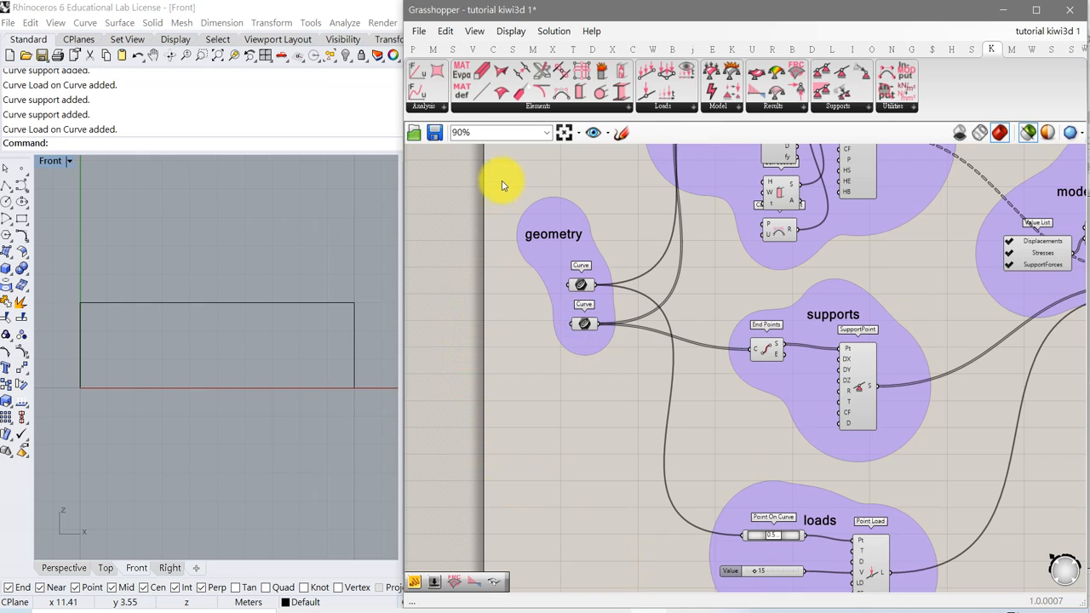
Save the Grasshopper definition and delete the three frame curves in the Rhino Front viewport.
{"action": "left_click", "coordinate": [435, 133]}
{"action": "left_click", "coordinate": [265, 321]}
{"action": "left_click_drag", "start_coordinate": [54, 272], "coordinate": [373, 443]}
{"action": "key", "text": "Delete"}
{"action": "right_click_drag", "start_coordinate": [603, 503], "coordinate": [559, 288]}
{"action": "right_click_drag", "start_coordinate": [595, 386], "coordinate": [630, 379]}
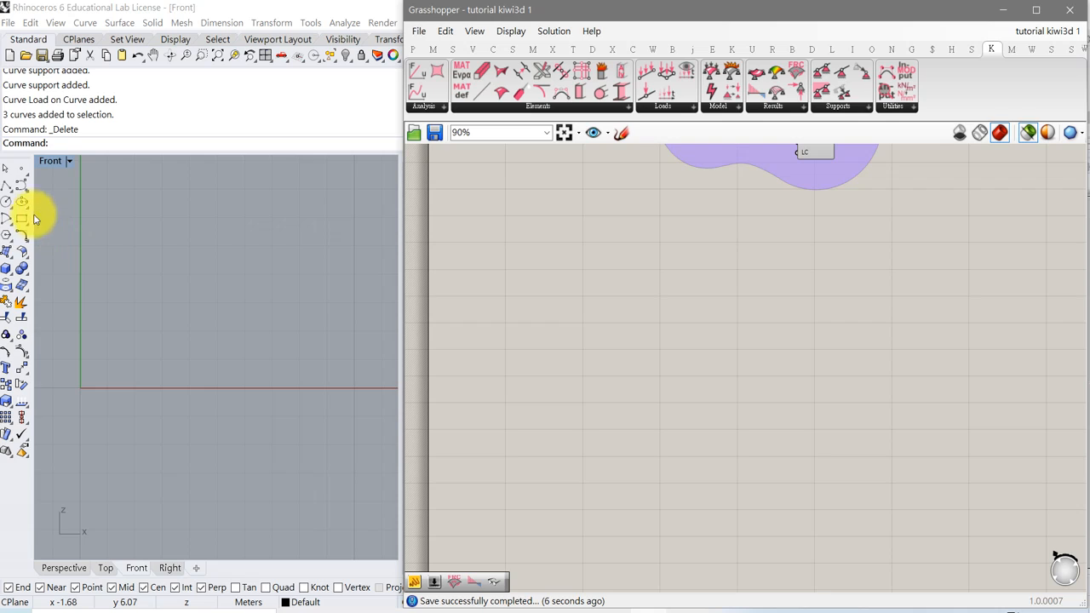
Draw the left column as a vertical polyline from the origin, about 3 m high.
{"action": "left_click", "coordinate": [6, 185]}
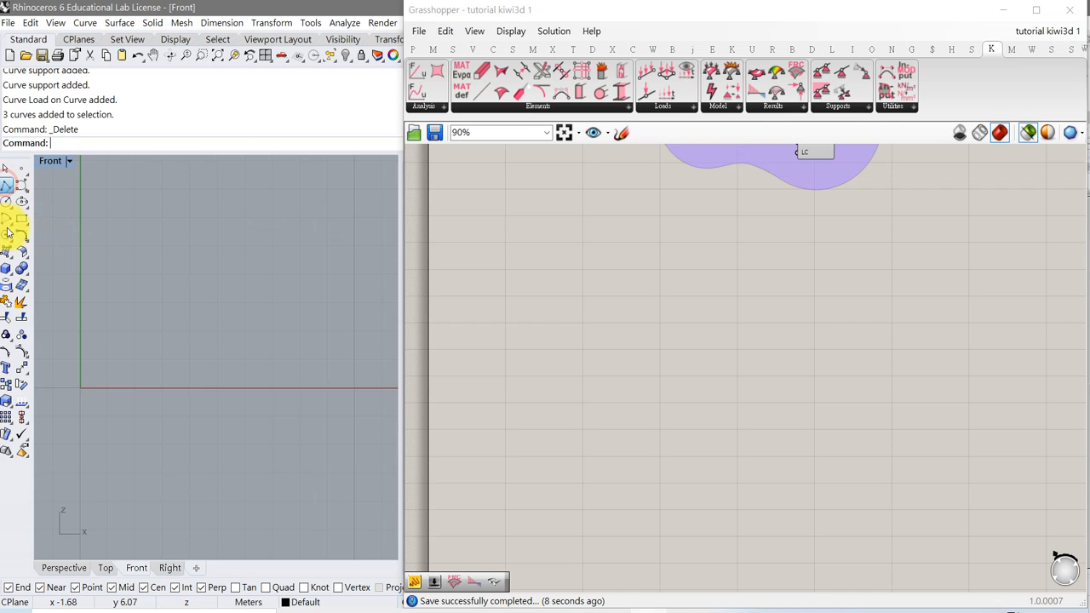
{"action": "left_click", "coordinate": [76, 394]}
{"action": "left_click", "coordinate": [83, 304]}
{"action": "key", "text": "Return"}
{"action": "key", "text": "Return"}
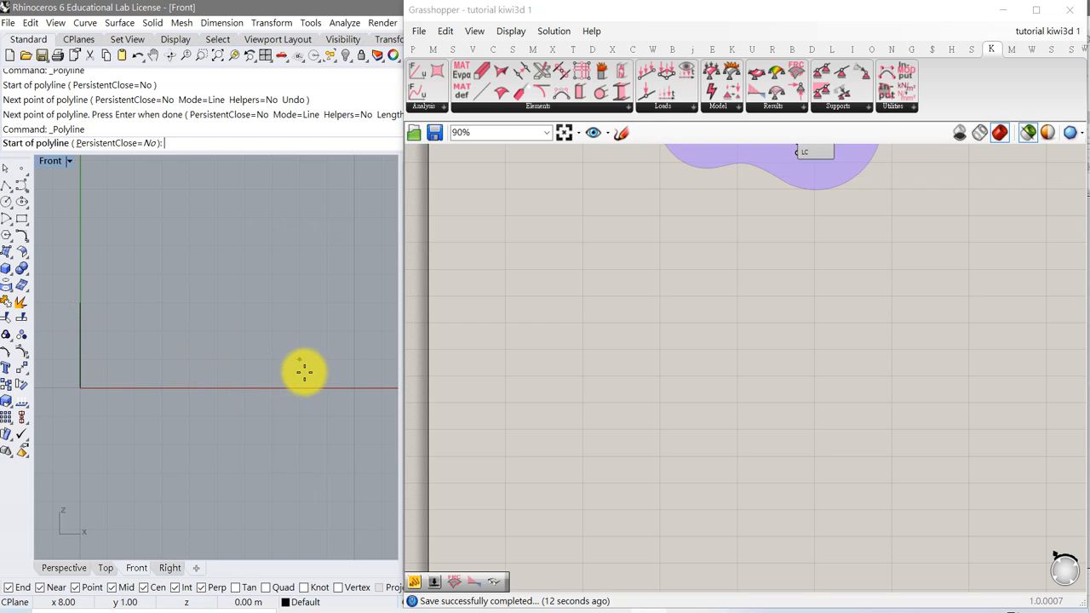
{"action": "left_click", "coordinate": [352, 388]}
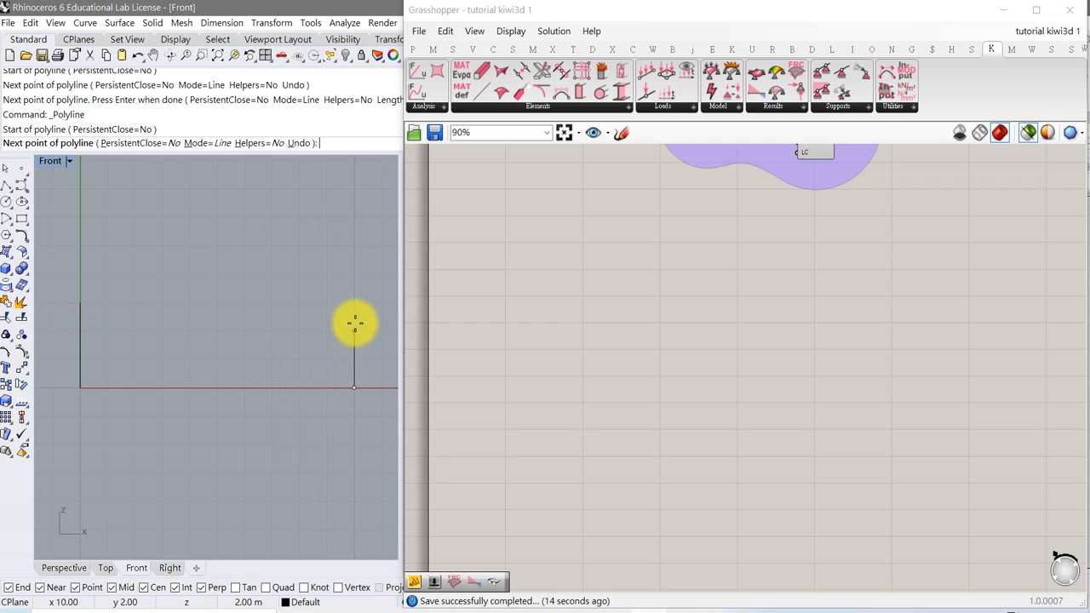
{"action": "left_click", "coordinate": [354, 248]}
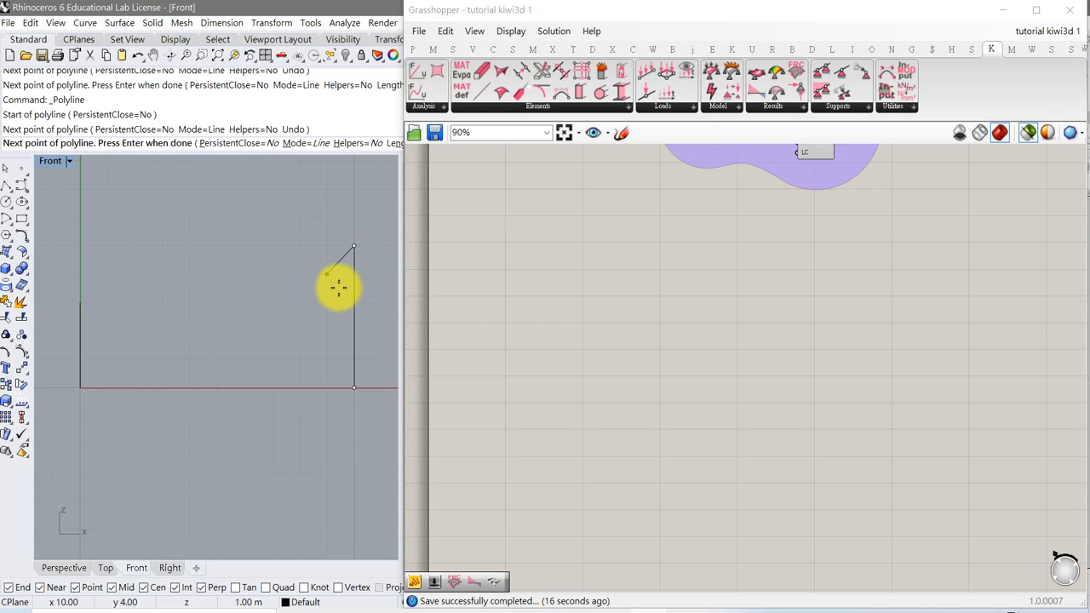
{"action": "left_click", "coordinate": [327, 275]}
{"action": "key", "text": "Return"}
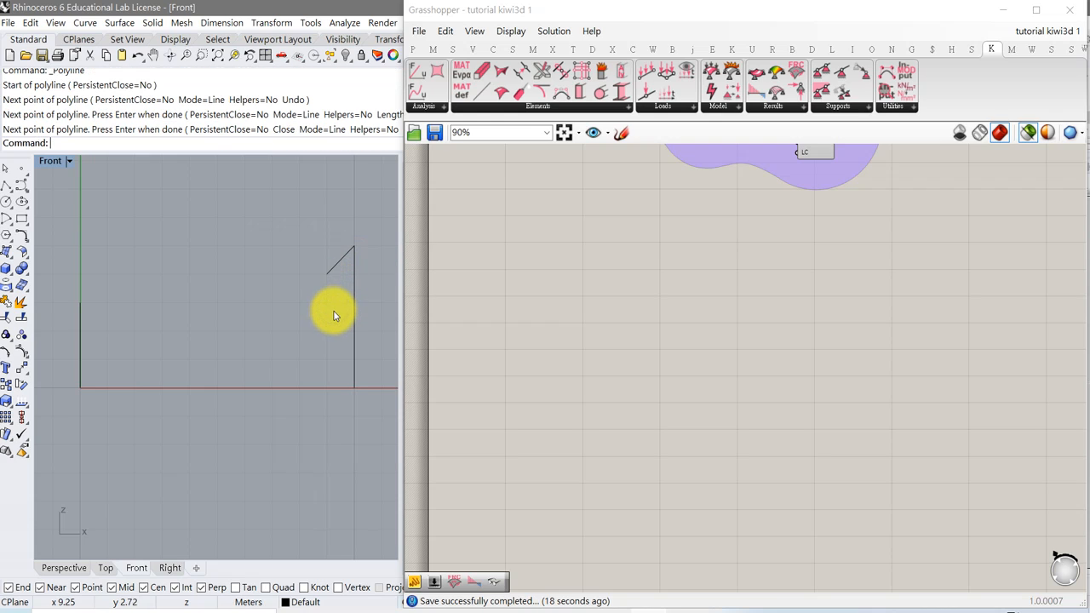
{"action": "left_click", "coordinate": [336, 268]}
{"action": "key", "text": "Delete"}
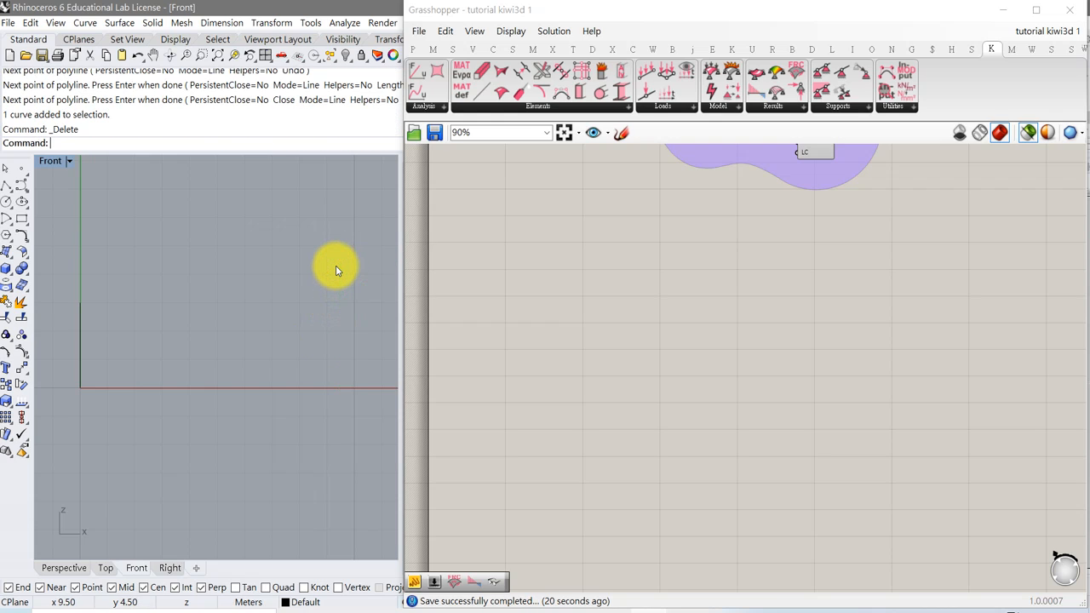
Draw the right column as a vertical polyline at x 10, about 6 m high.
{"action": "left_click", "coordinate": [7, 186]}
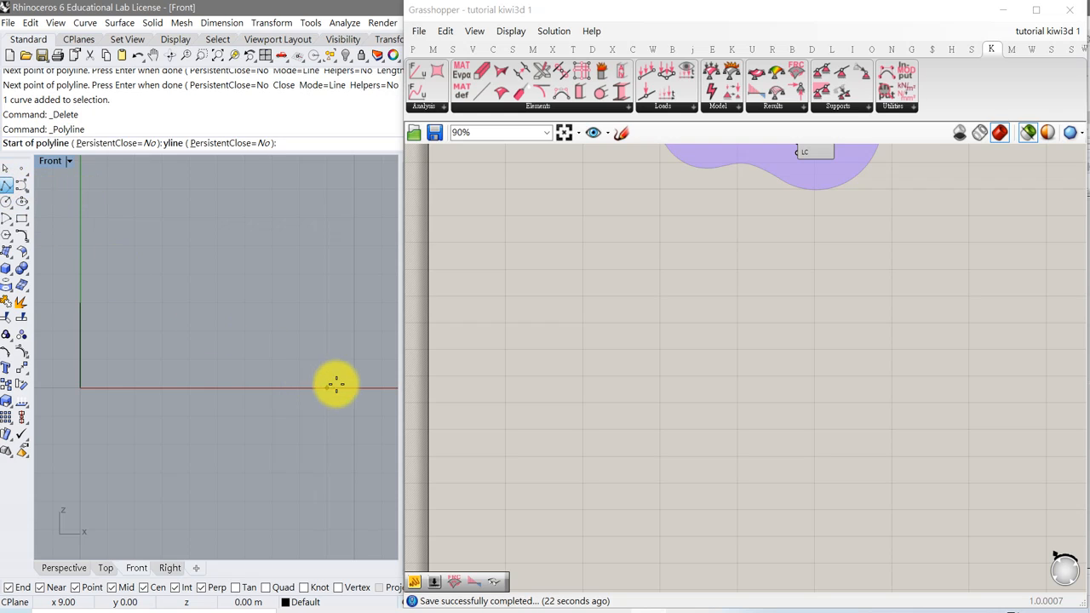
{"action": "left_click", "coordinate": [353, 388]}
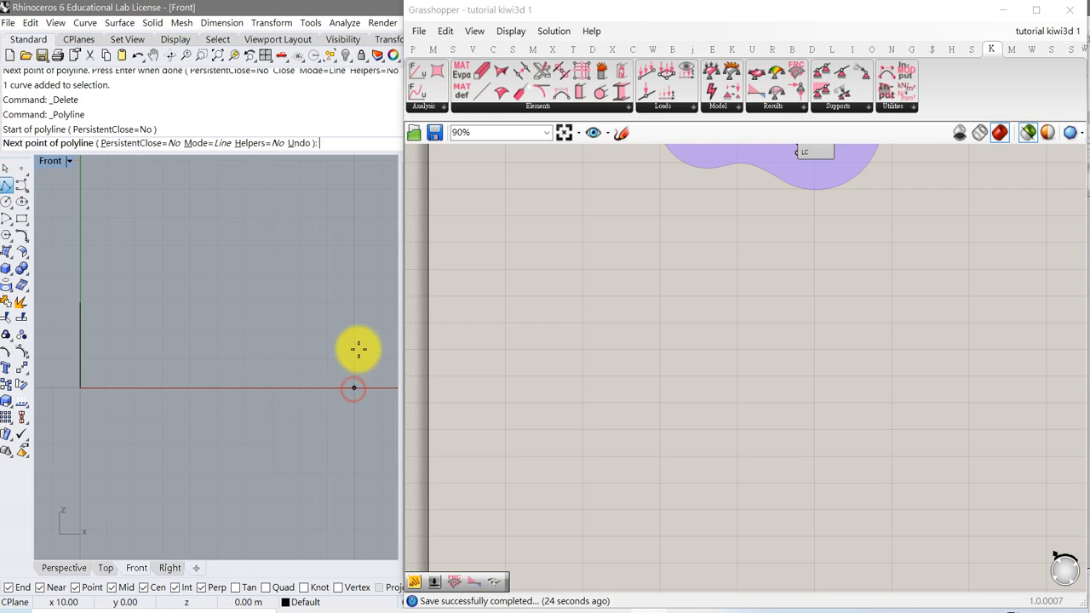
{"action": "left_click", "coordinate": [353, 224]}
{"action": "key", "text": "Return"}
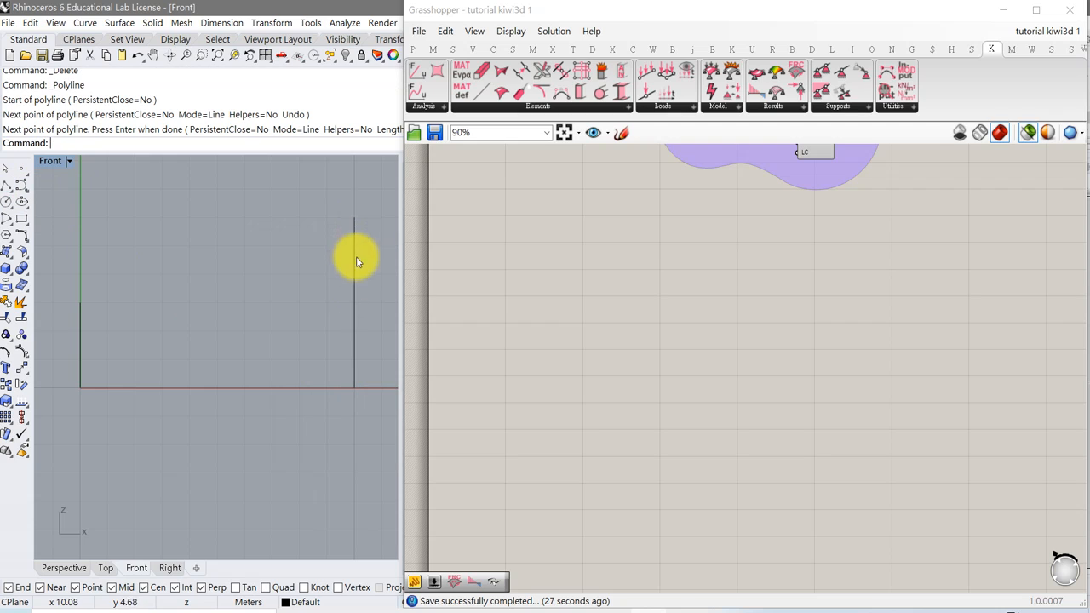
Draw the sloping roof beam as a polyline joining the tops of the two columns.
{"action": "left_click", "coordinate": [7, 185]}
{"action": "left_click", "coordinate": [77, 298]}
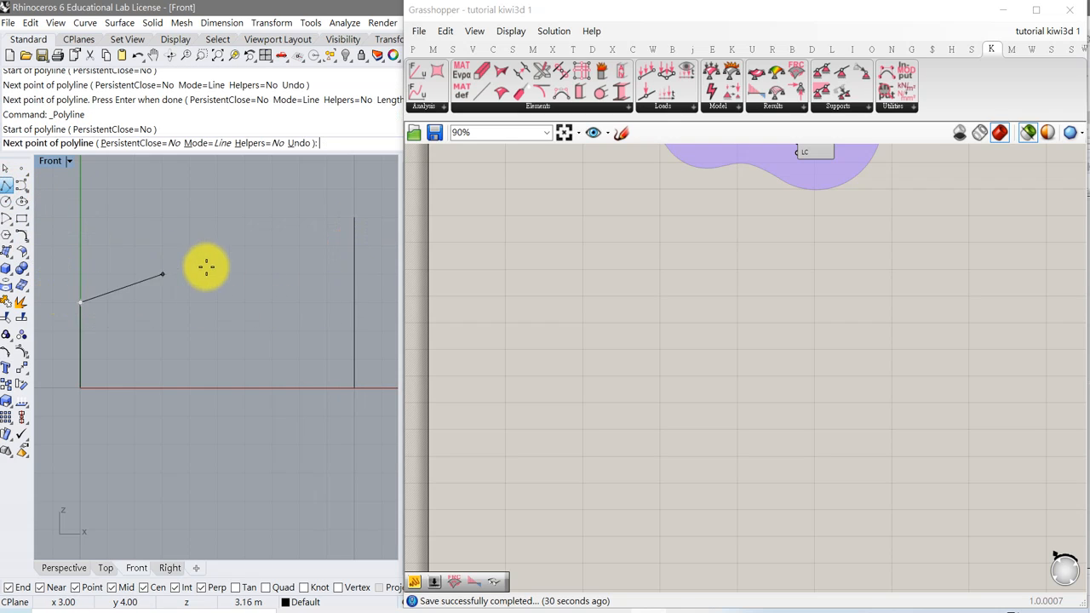
{"action": "left_click", "coordinate": [347, 224]}
{"action": "key", "text": "Return"}
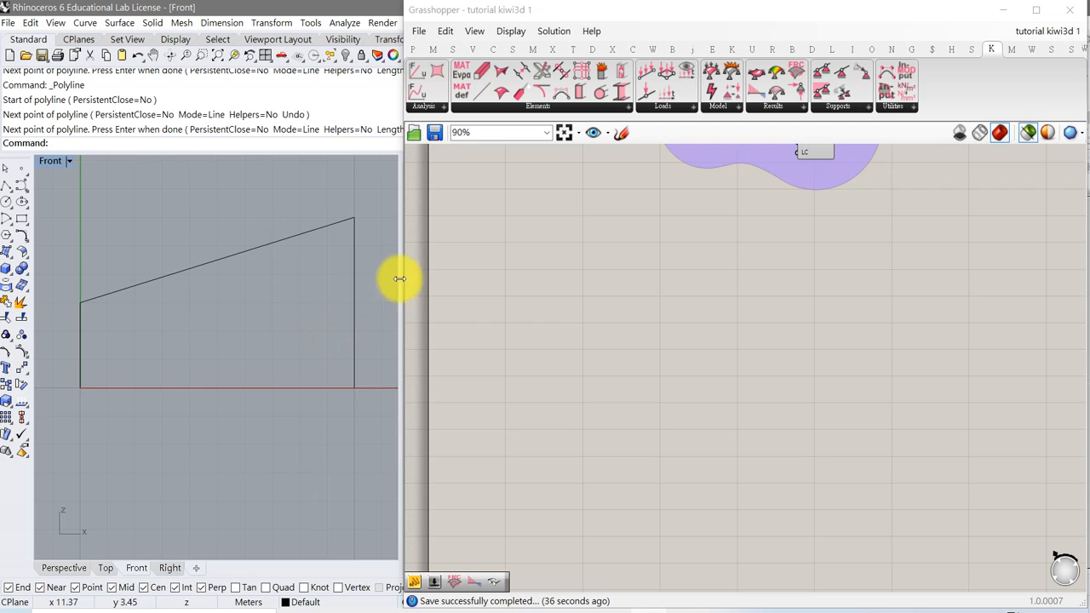
Place a Curve parameter on the canvas and set it to the sloping roof beam.
{"action": "left_click", "coordinate": [413, 48]}
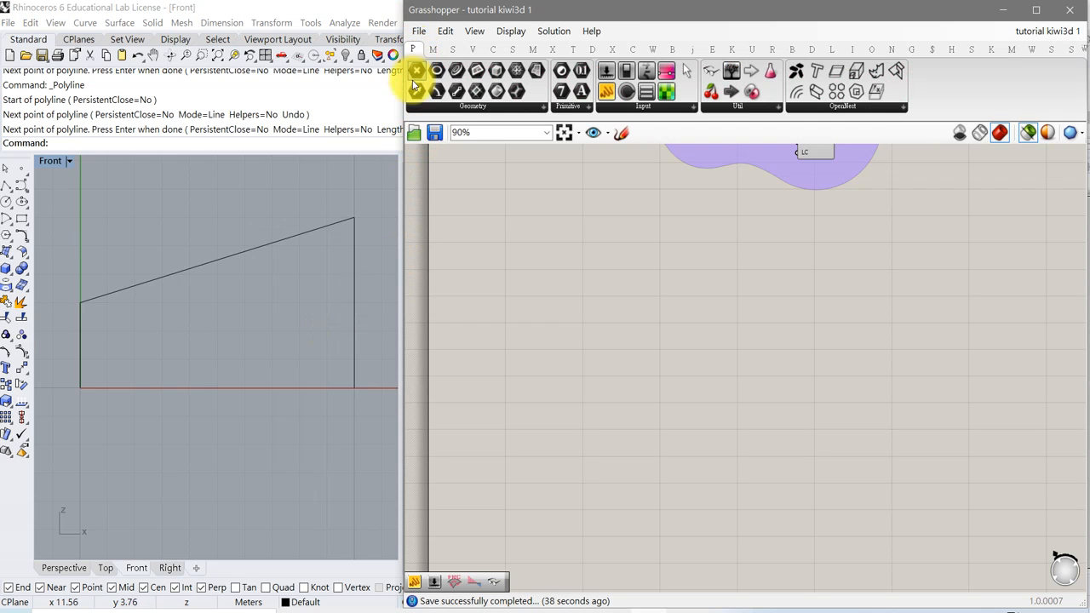
{"action": "left_click_drag", "start_coordinate": [462, 73], "coordinate": [594, 423]}
{"action": "right_click", "coordinate": [594, 421]}
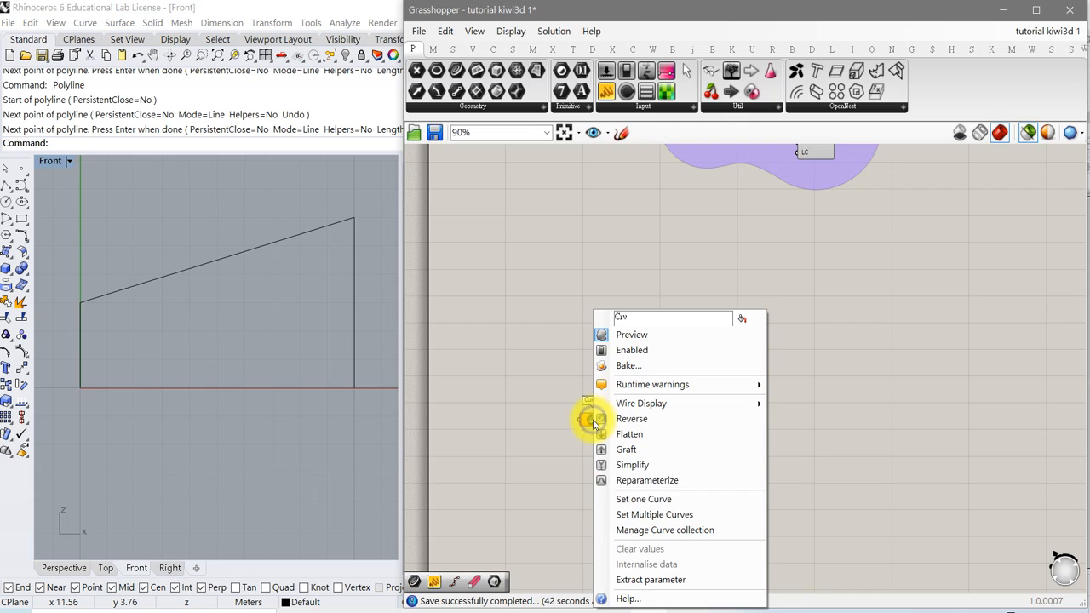
{"action": "left_click", "coordinate": [653, 502]}
{"action": "left_click", "coordinate": [223, 259]}
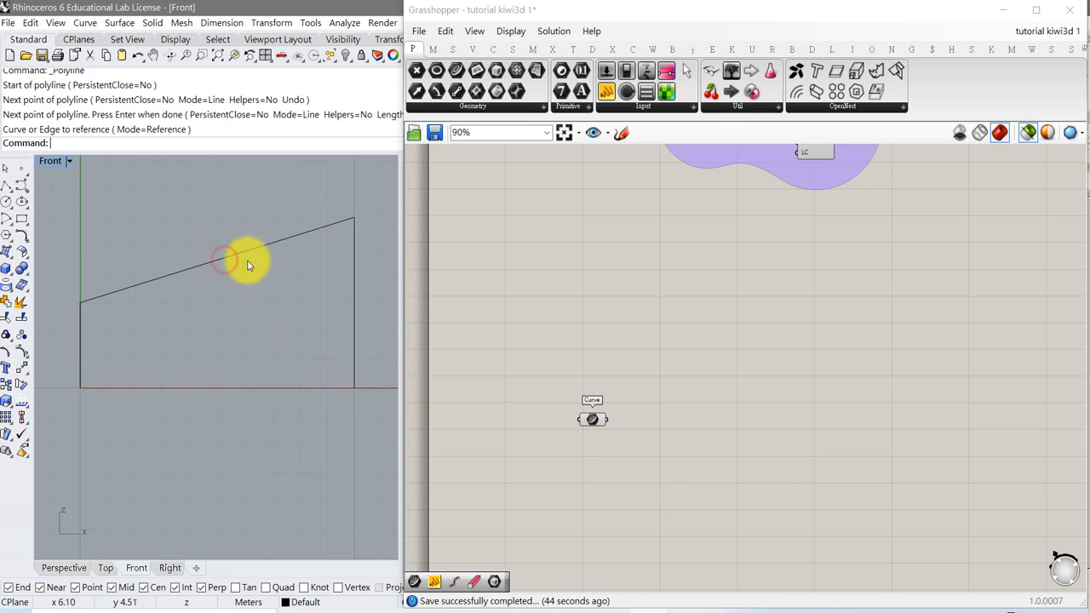
Place a second Curve parameter and set it to both column curves as multiple curves.
{"action": "left_click_drag", "start_coordinate": [453, 77], "coordinate": [588, 460]}
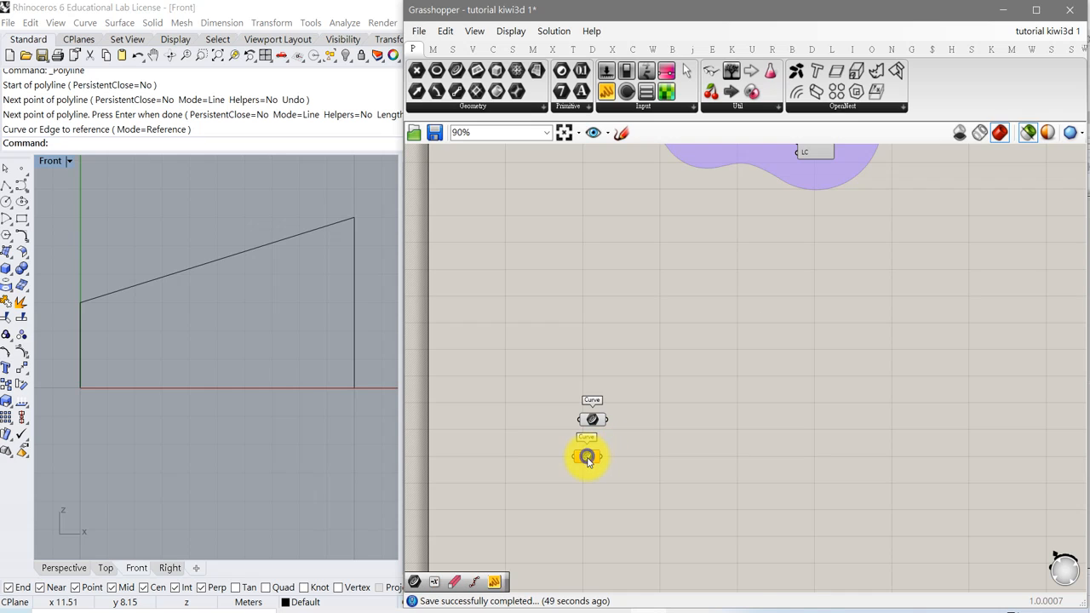
{"action": "right_click", "coordinate": [587, 458]}
{"action": "left_click", "coordinate": [634, 514]}
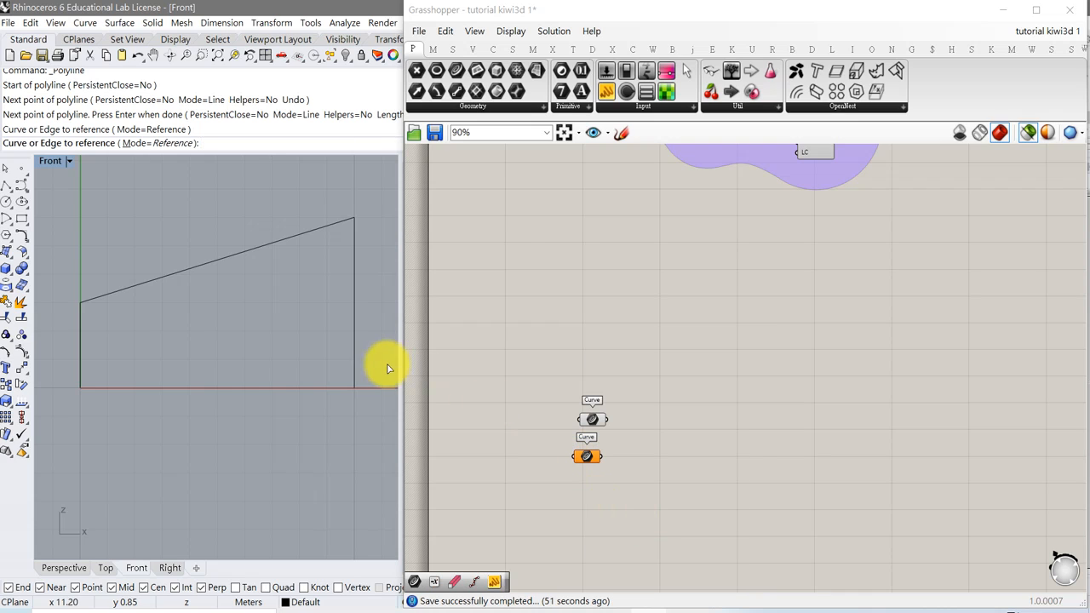
{"action": "left_click", "coordinate": [82, 360]}
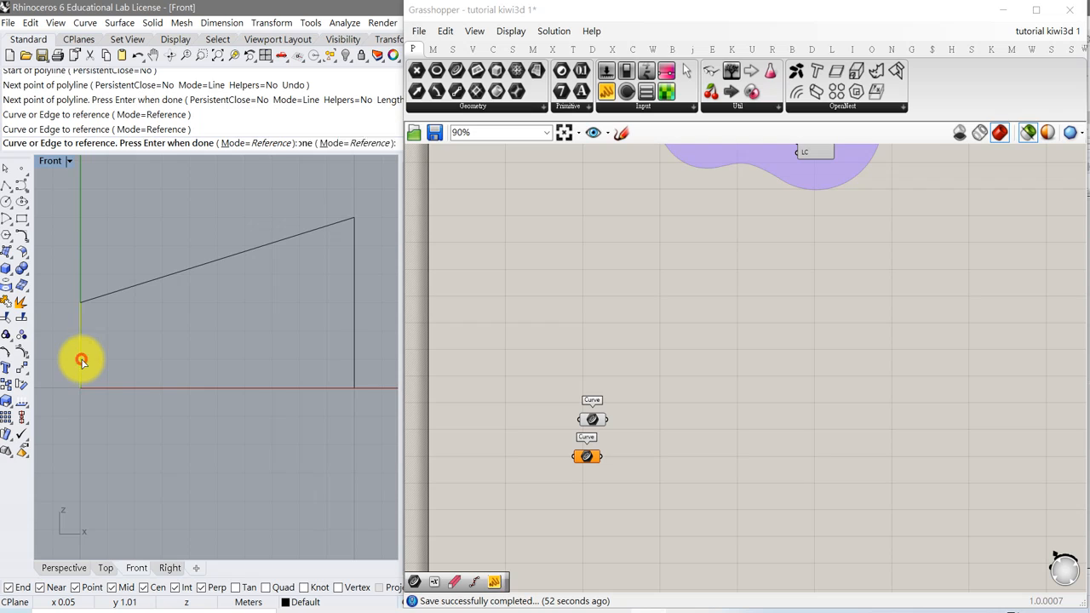
{"action": "left_click", "coordinate": [356, 359]}
{"action": "key", "text": "Return"}
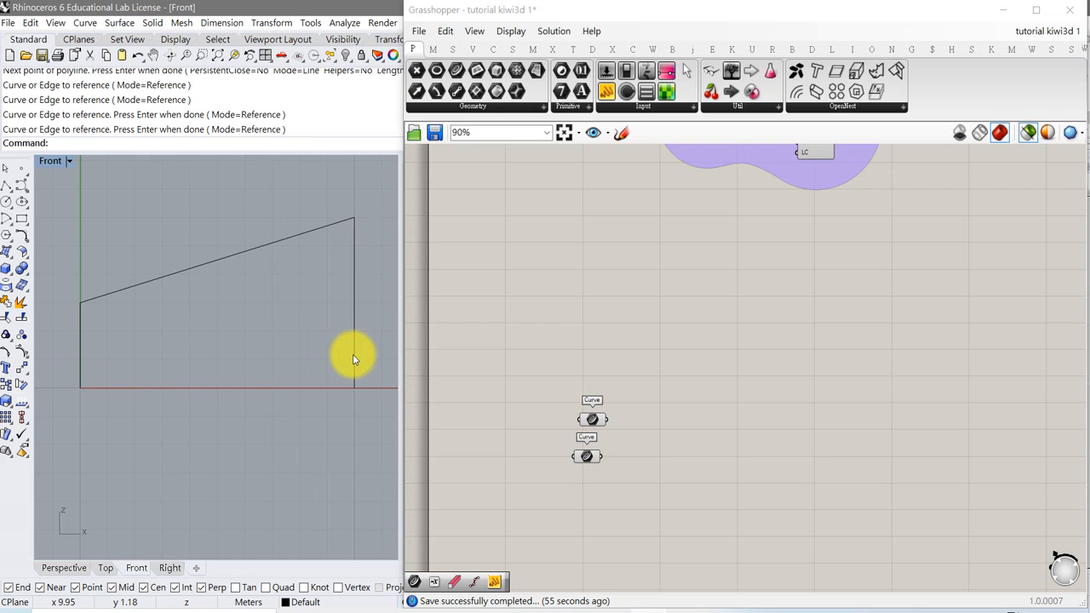
Select the roof beam Curve parameter and reposition it slightly on the canvas.
{"action": "scroll", "coordinate": [555, 418], "scroll_direction": "up", "scroll_amount": 3}
{"action": "left_click", "coordinate": [608, 420]}
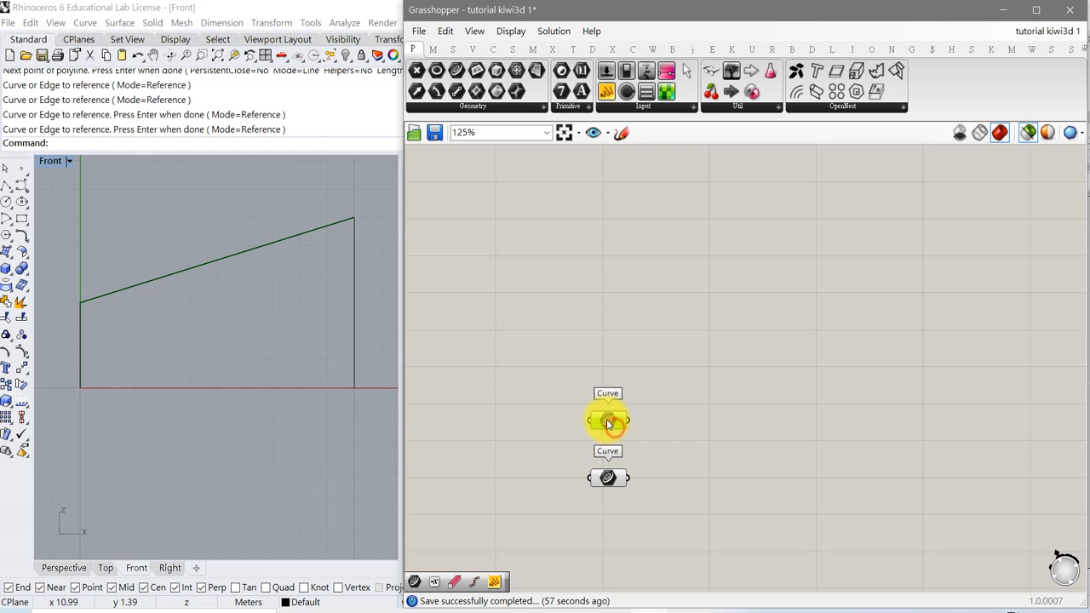
{"action": "right_click_drag", "start_coordinate": [665, 427], "coordinate": [647, 426]}
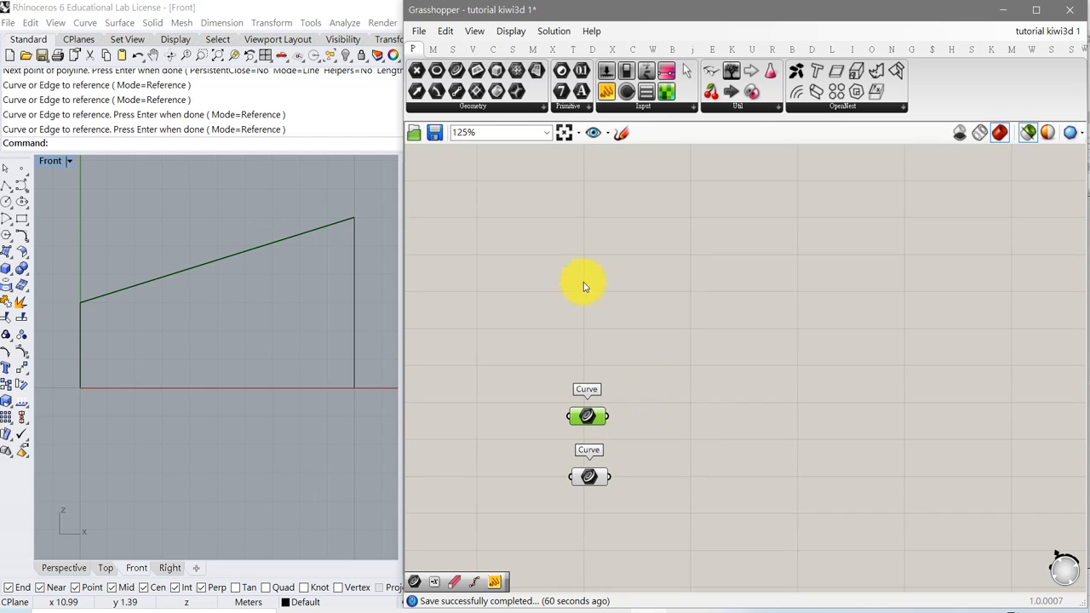
{"action": "right_click_drag", "start_coordinate": [584, 329], "coordinate": [553, 282]}
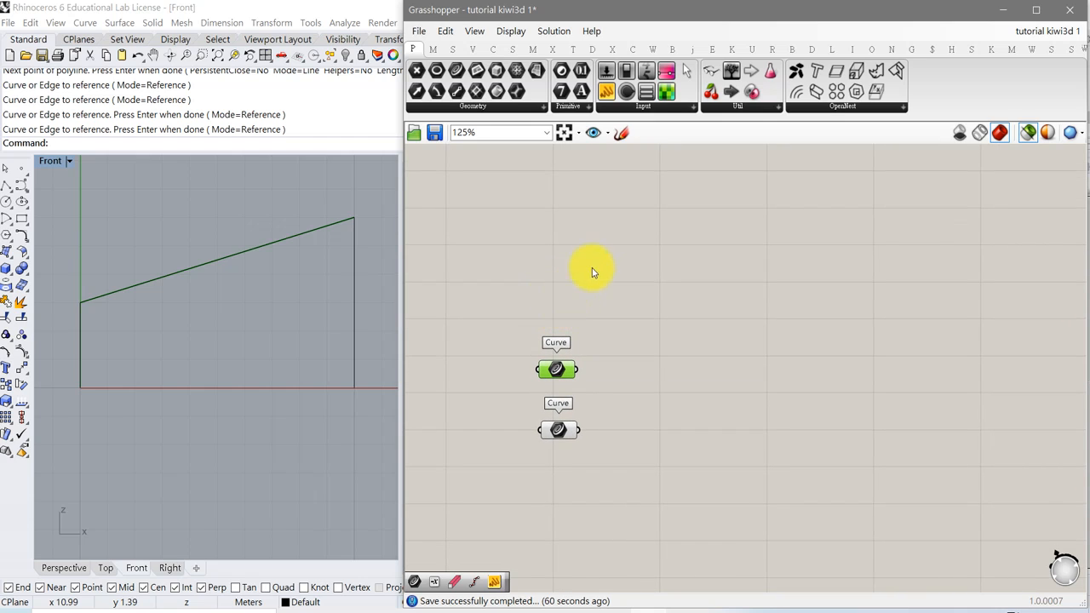
Place a Kiwi3D Beam Element component on the canvas.
{"action": "left_click", "coordinate": [987, 50]}
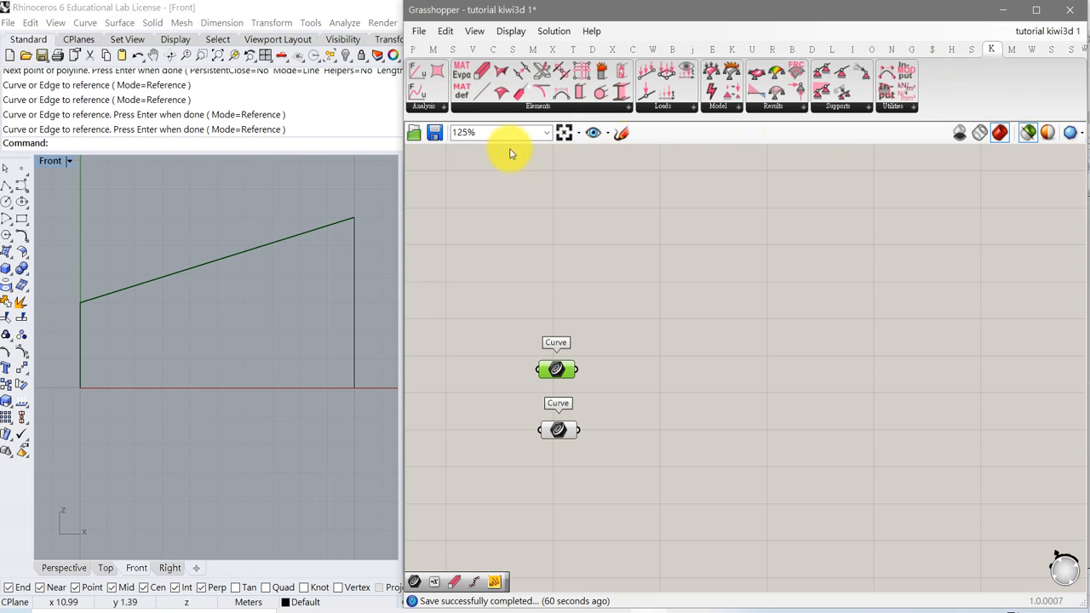
{"action": "left_click", "coordinate": [534, 110]}
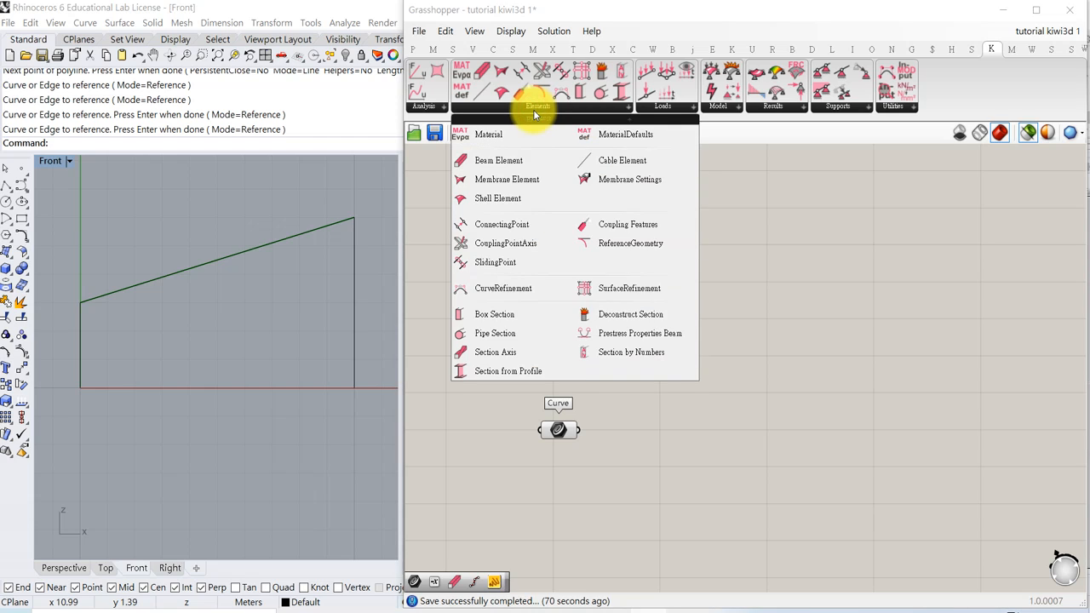
{"action": "left_click_drag", "start_coordinate": [503, 159], "coordinate": [749, 445]}
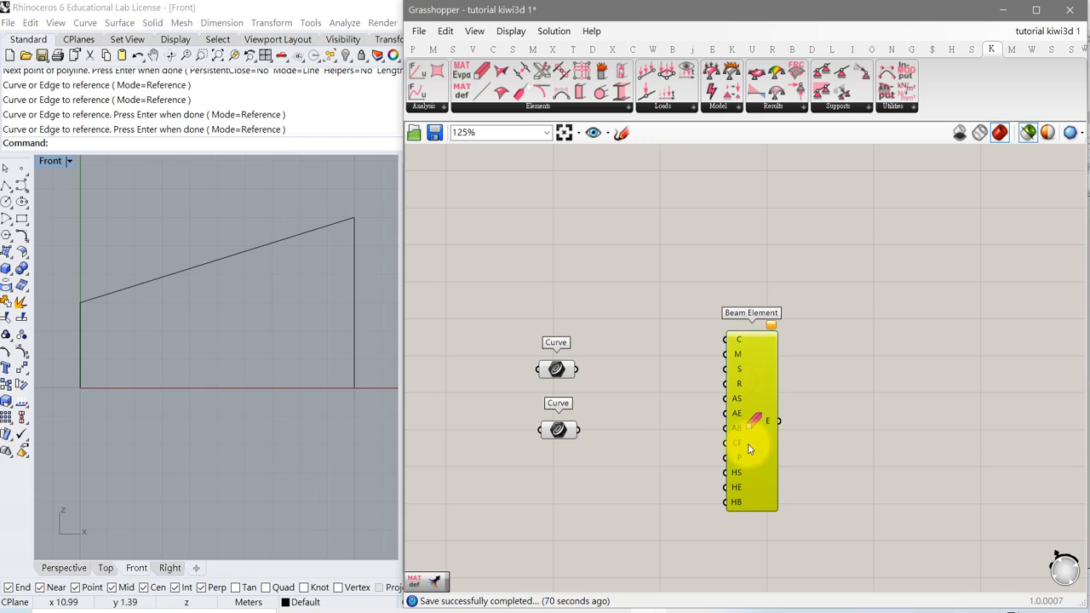
Add an Entwine component and wire the roof beam curve into its {0;0} input and the columns into {0;1}.
{"action": "left_click", "coordinate": [553, 368]}
{"action": "left_click_drag", "start_coordinate": [554, 430], "coordinate": [550, 426]}
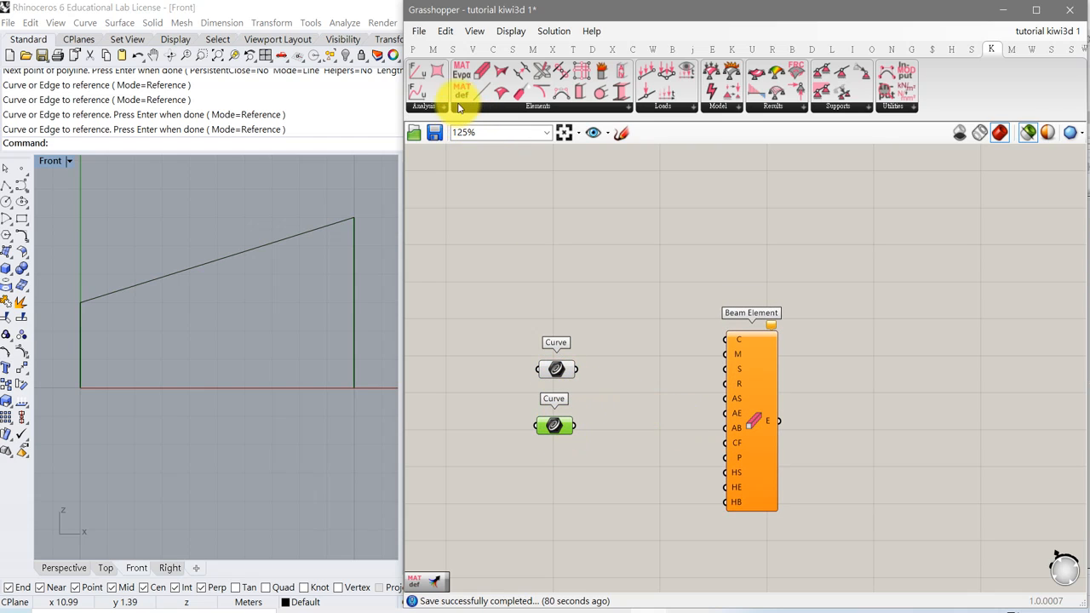
{"action": "left_click", "coordinate": [452, 48]}
{"action": "left_click", "coordinate": [688, 108]}
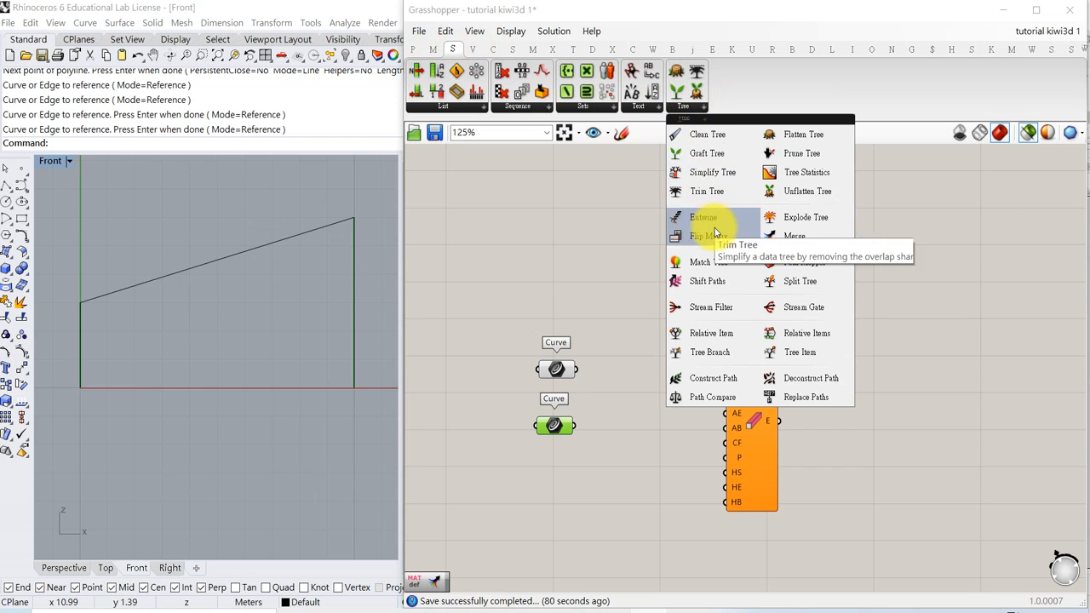
{"action": "left_click_drag", "start_coordinate": [708, 220], "coordinate": [599, 375]}
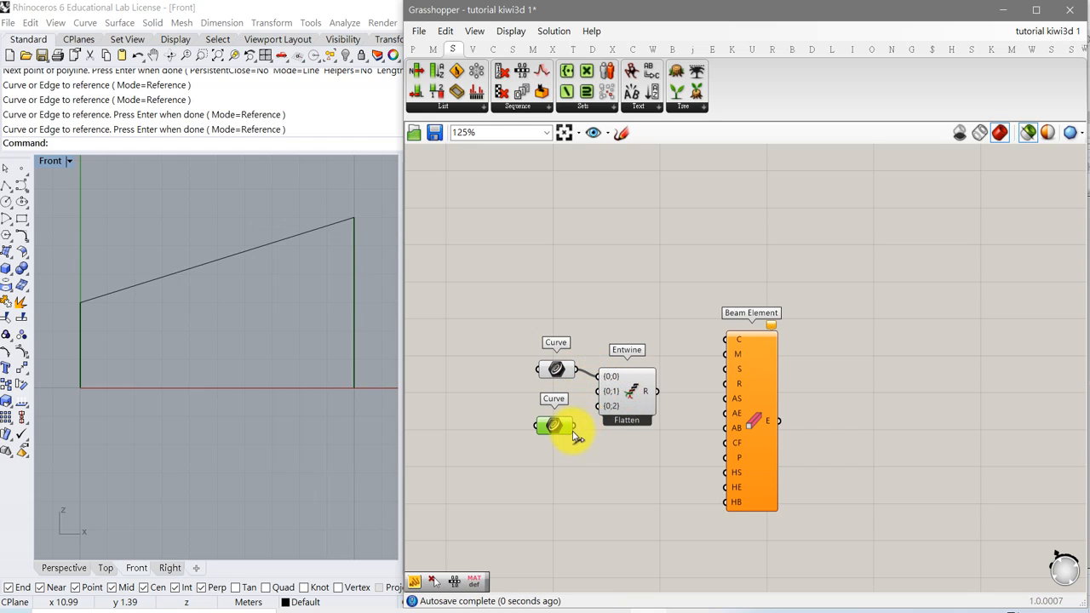
{"action": "left_click_drag", "start_coordinate": [575, 427], "coordinate": [597, 392]}
{"action": "left_click_drag", "start_coordinate": [555, 427], "coordinate": [557, 416]}
Connect the Entwine output to the Beam Element's curve input C.
{"action": "left_click_drag", "start_coordinate": [657, 392], "coordinate": [745, 435]}
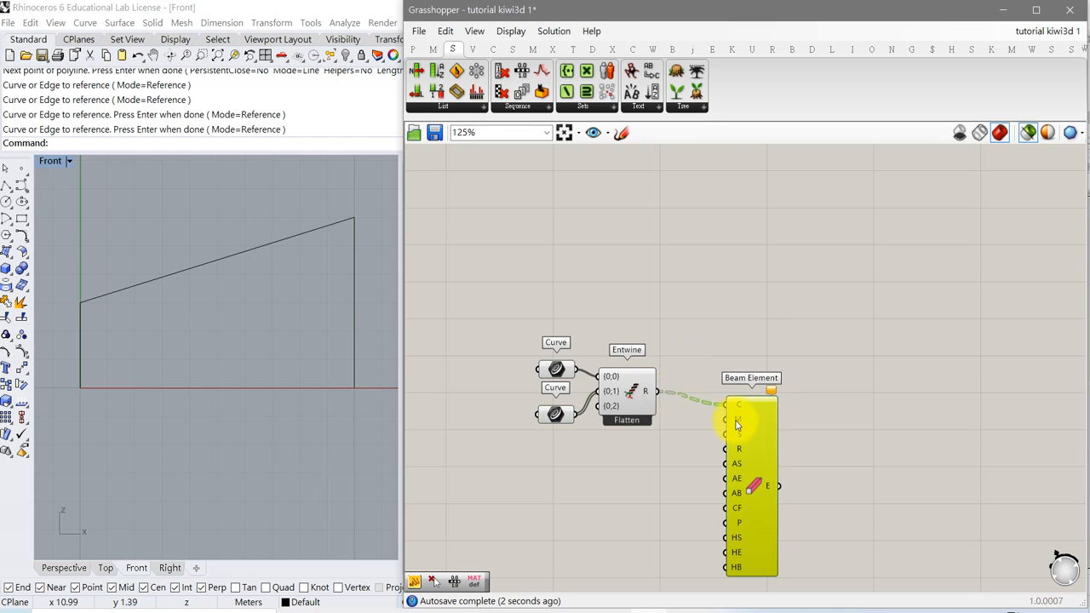
{"action": "right_click_drag", "start_coordinate": [747, 434], "coordinate": [668, 363]}
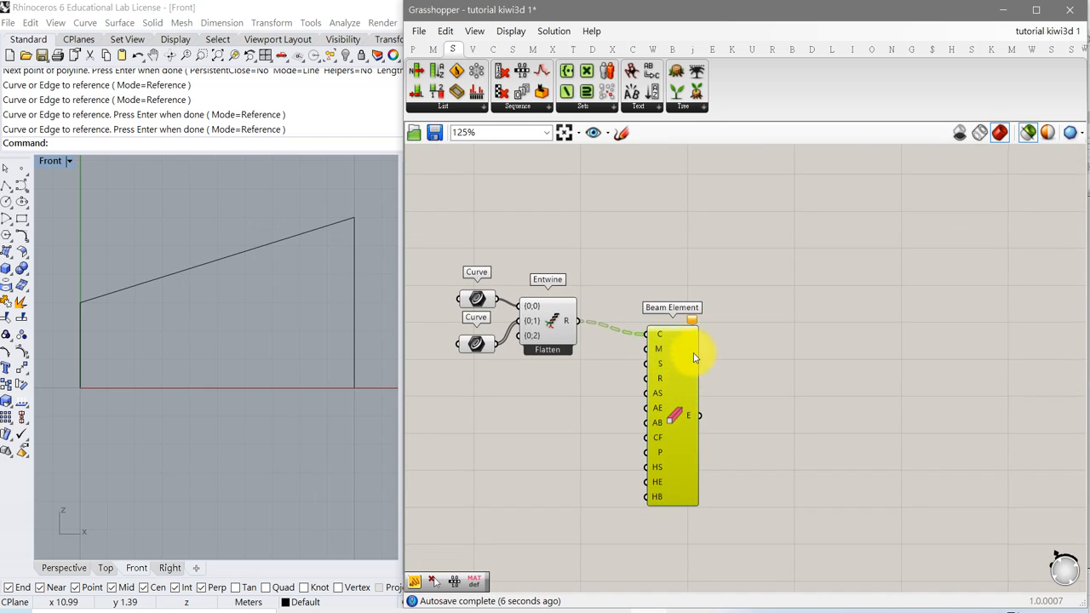
{"action": "mouse_move", "coordinate": [694, 323]}
{"action": "mouse_move", "coordinate": [660, 354]}
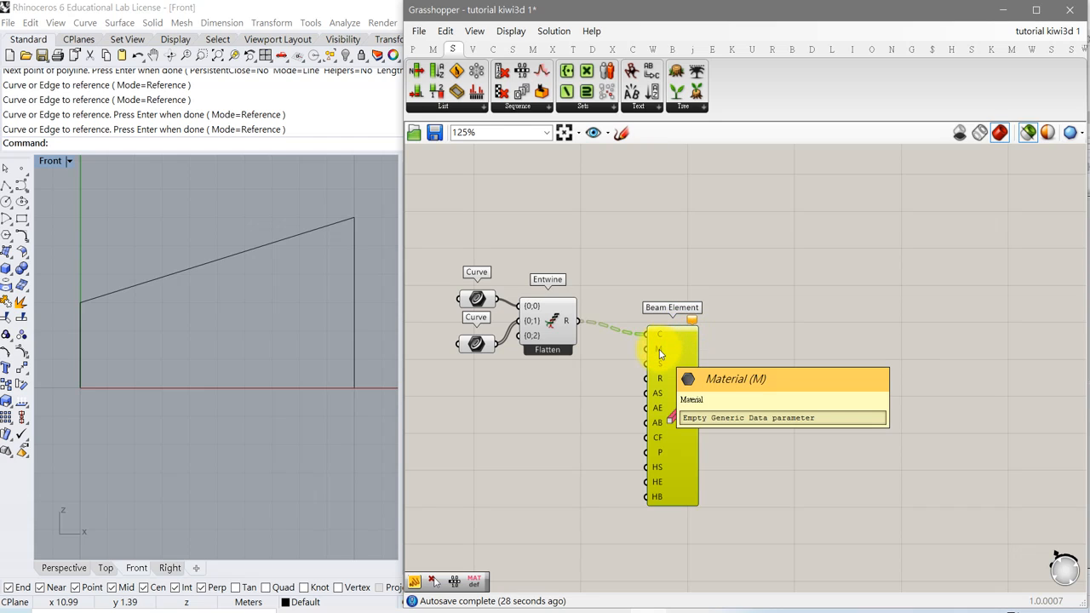
Add a MaterialDefaults component and connect its material output M to the Beam Element's material input.
{"action": "left_click", "coordinate": [991, 49]}
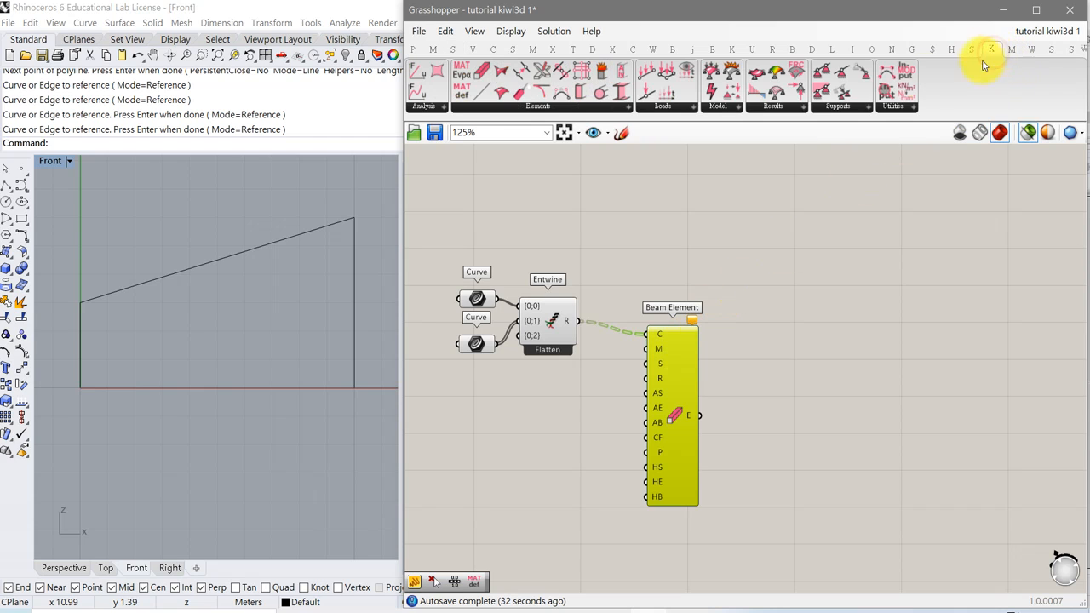
{"action": "left_click", "coordinate": [518, 111]}
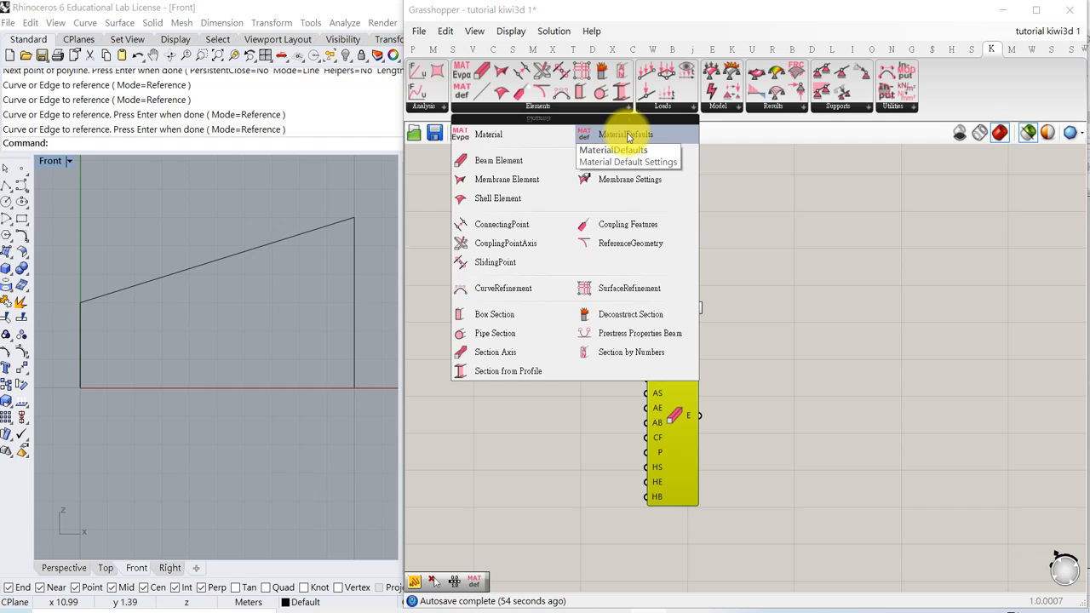
{"action": "left_click_drag", "start_coordinate": [627, 136], "coordinate": [532, 426]}
{"action": "right_click_drag", "start_coordinate": [589, 428], "coordinate": [619, 434]}
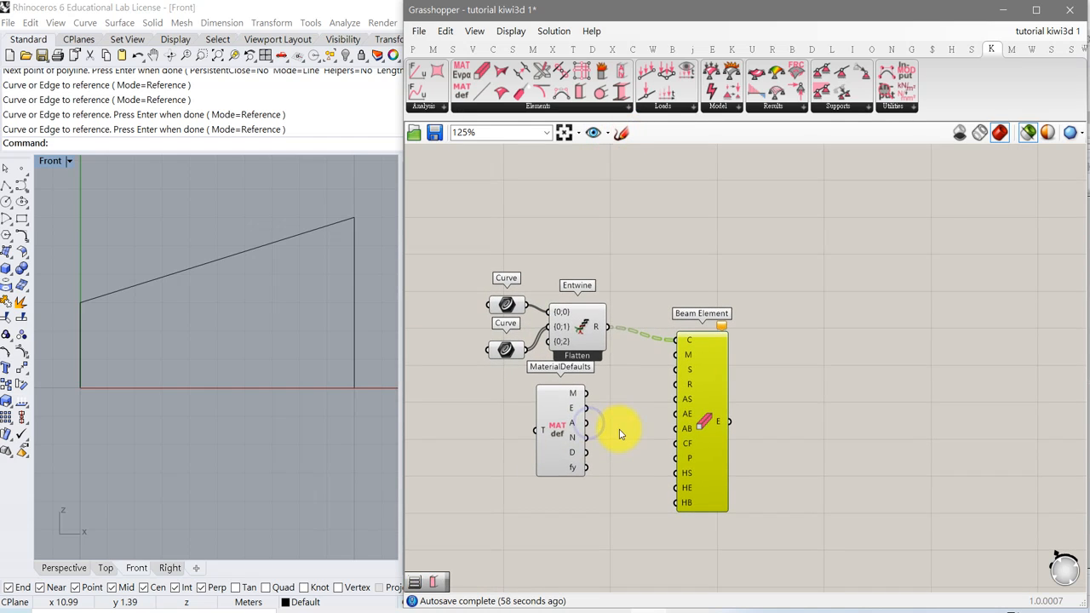
{"action": "left_click_drag", "start_coordinate": [569, 434], "coordinate": [588, 449]}
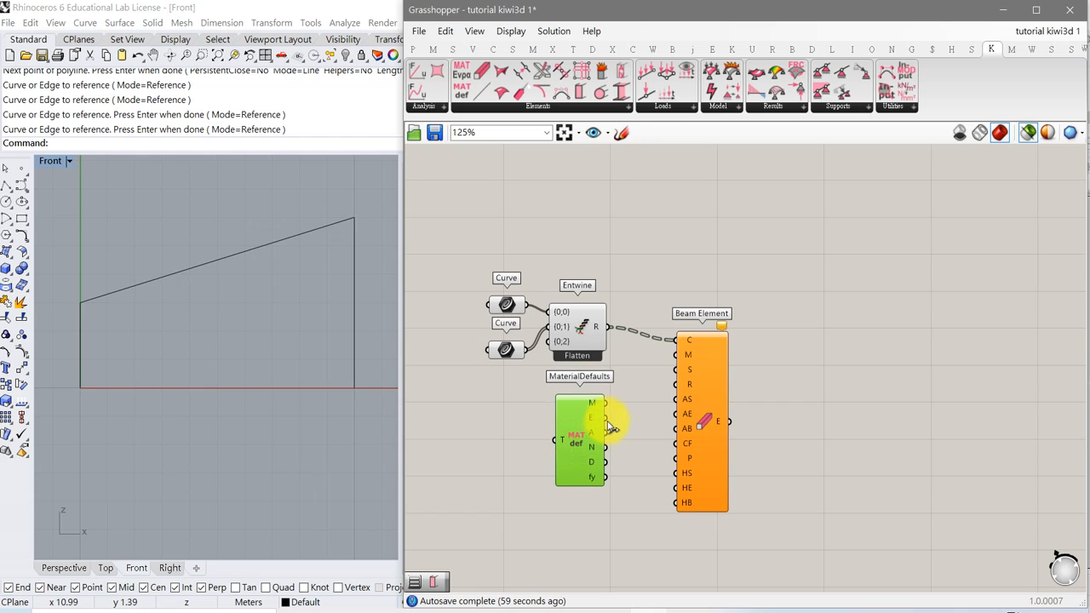
{"action": "left_click_drag", "start_coordinate": [609, 402], "coordinate": [677, 355]}
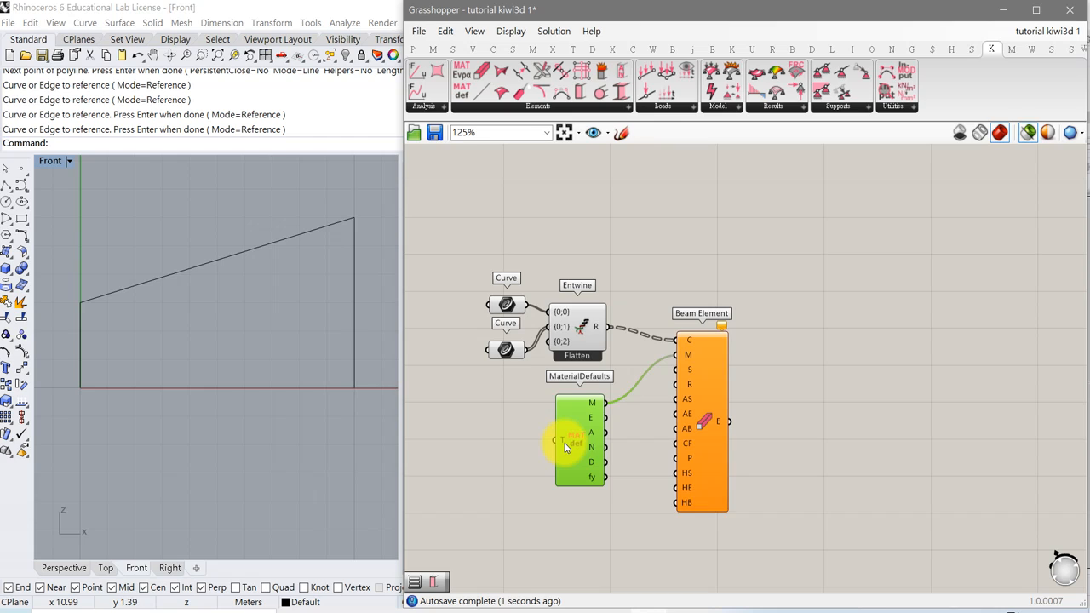
{"action": "mouse_move", "coordinate": [565, 447]}
Add a Value List, connect it to the MaterialDefaults type input T, and choose STEEL.
{"action": "left_click", "coordinate": [413, 49]}
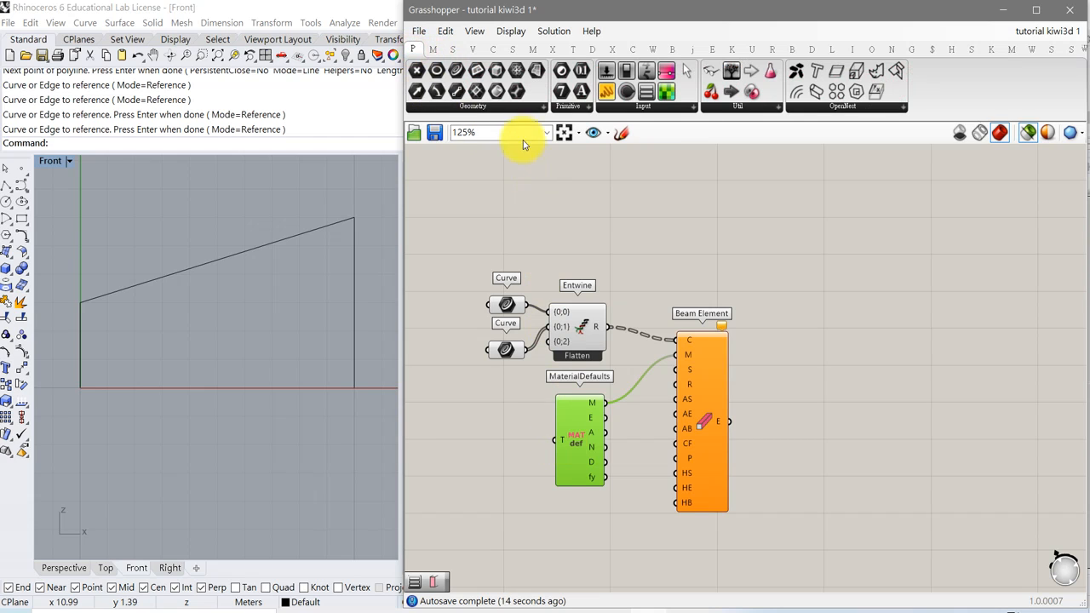
{"action": "left_click", "coordinate": [675, 111]}
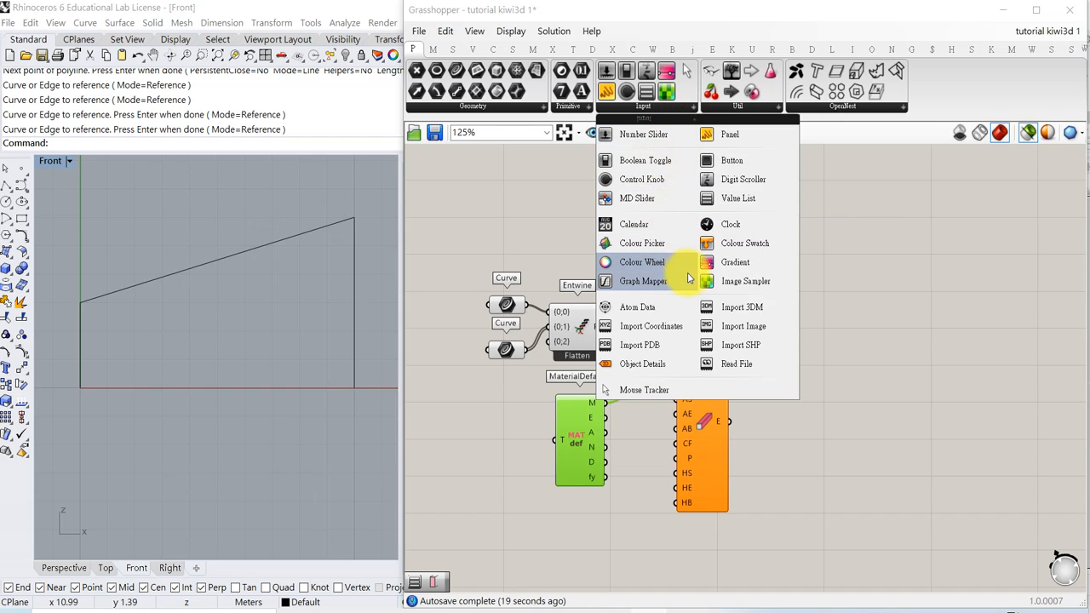
{"action": "left_click_drag", "start_coordinate": [737, 198], "coordinate": [484, 437]}
{"action": "right_click_drag", "start_coordinate": [502, 470], "coordinate": [567, 420]}
{"action": "left_click", "coordinate": [577, 396]}
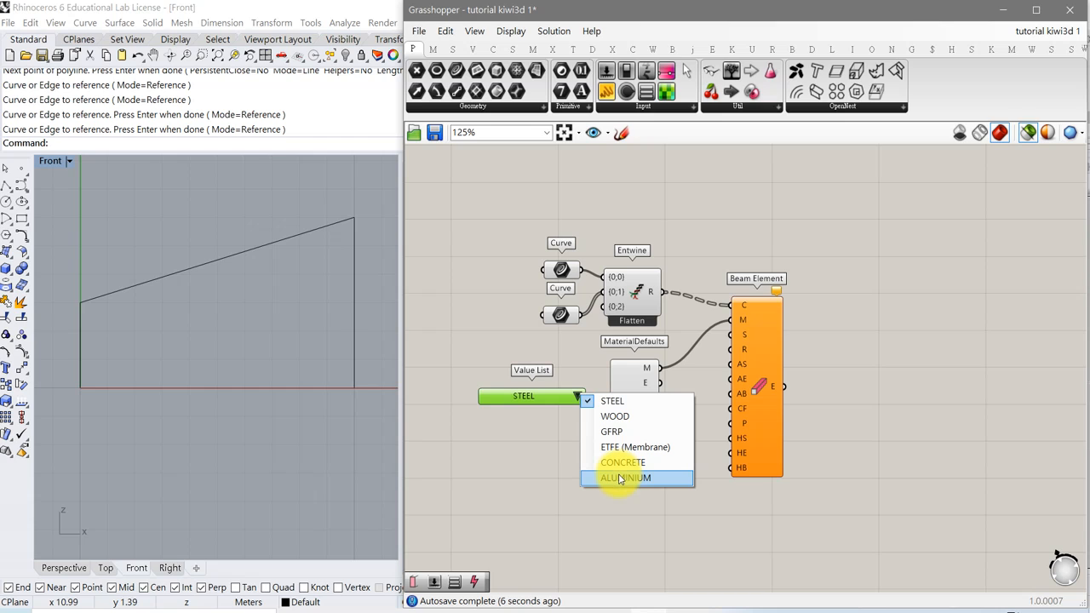
{"action": "left_click", "coordinate": [627, 402]}
{"action": "left_click_drag", "start_coordinate": [522, 397], "coordinate": [516, 401]}
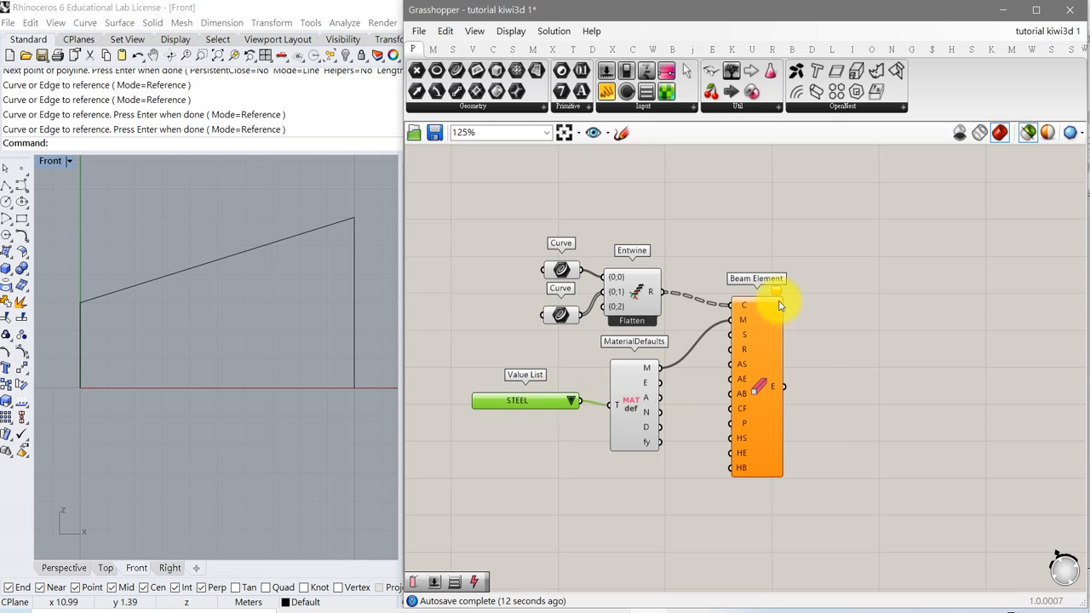
Add a Box Section component and connect its section output S to the Beam Element's section input.
{"action": "mouse_move", "coordinate": [777, 295]}
{"action": "mouse_move", "coordinate": [746, 340]}
{"action": "left_click", "coordinate": [991, 51]}
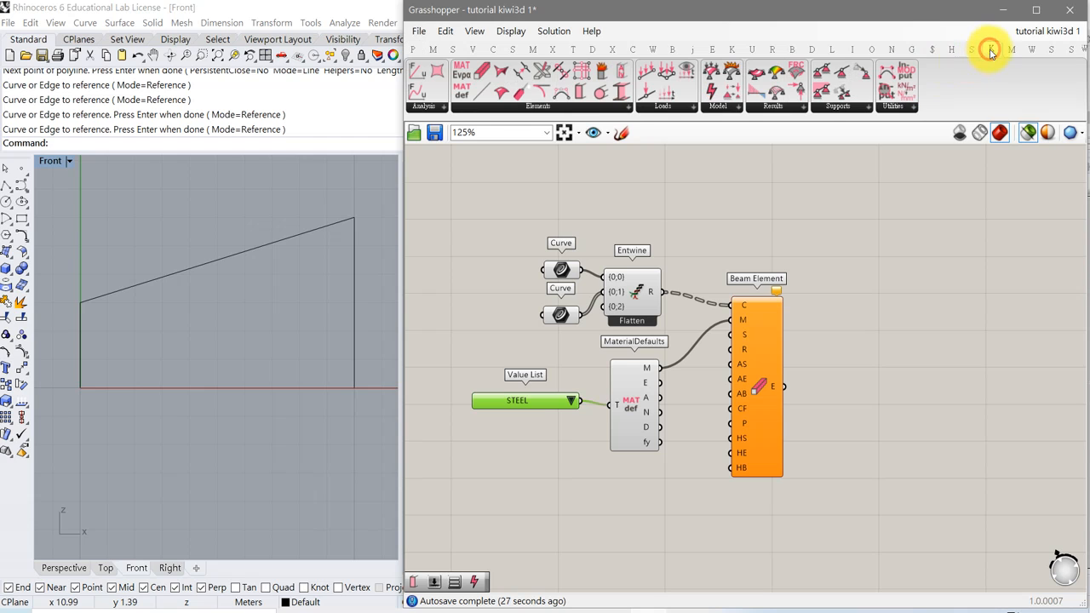
{"action": "left_click", "coordinate": [521, 107]}
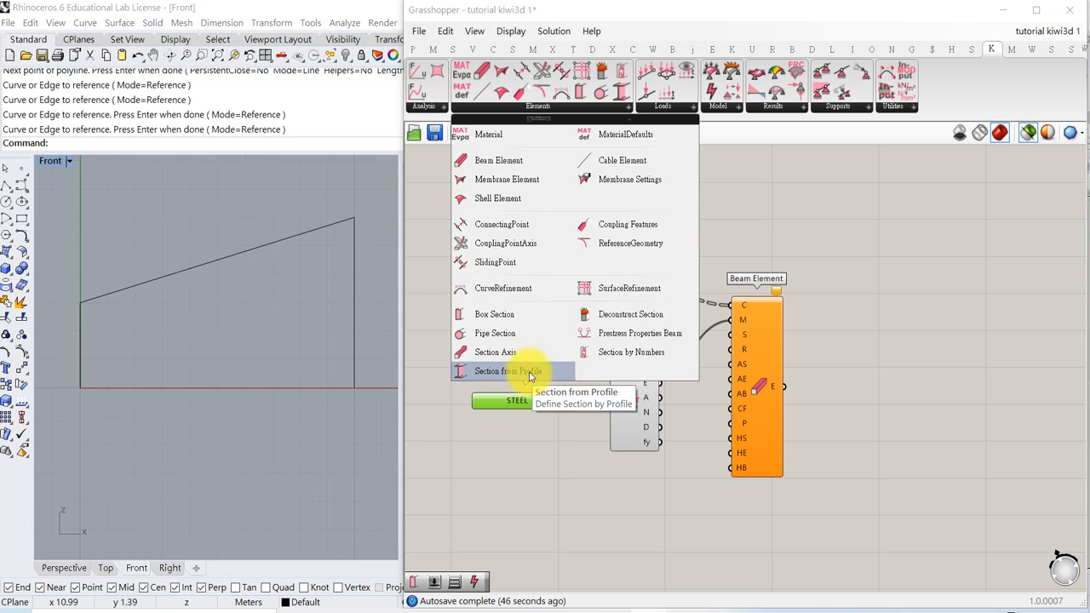
{"action": "left_click_drag", "start_coordinate": [500, 316], "coordinate": [737, 337]}
{"action": "right_click_drag", "start_coordinate": [648, 524], "coordinate": [681, 430]}
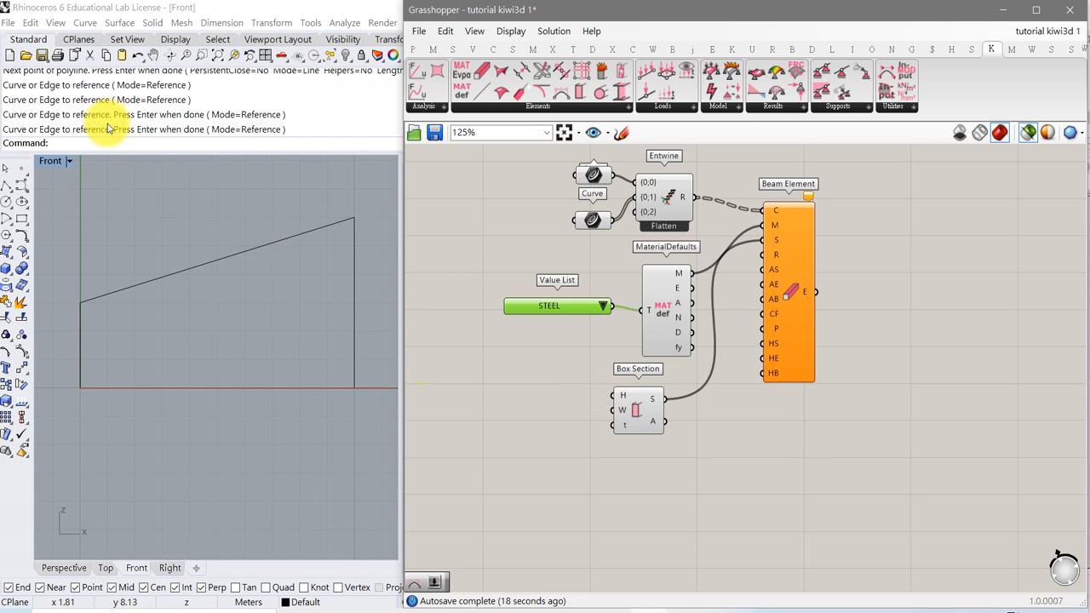
Check the Rhino document's model units in Document Properties, then close the dialog.
{"action": "left_click", "coordinate": [10, 24]}
{"action": "left_click", "coordinate": [10, 24]}
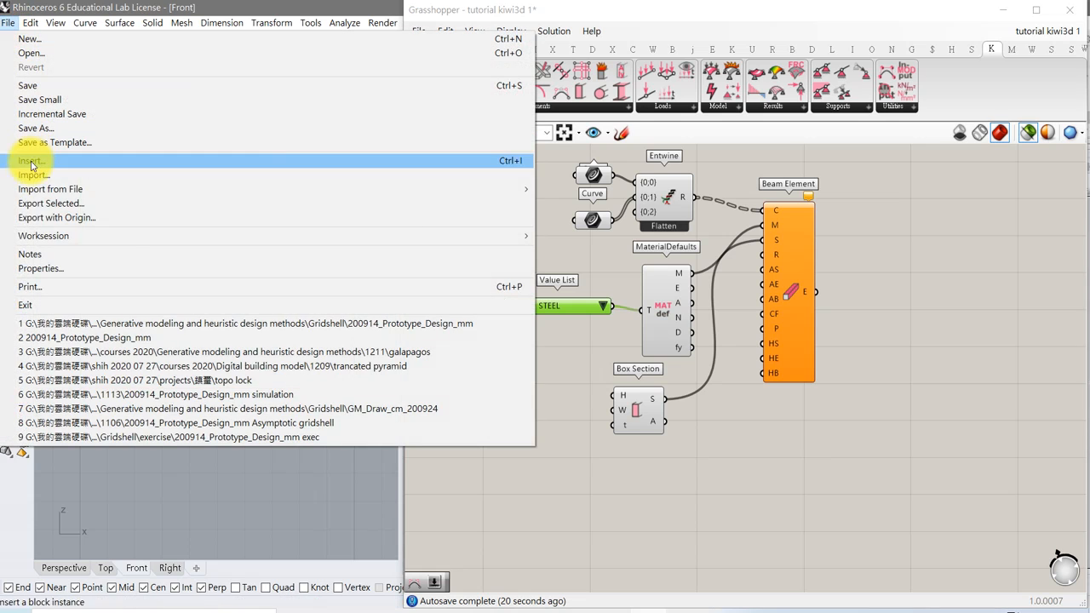
{"action": "left_click", "coordinate": [50, 269]}
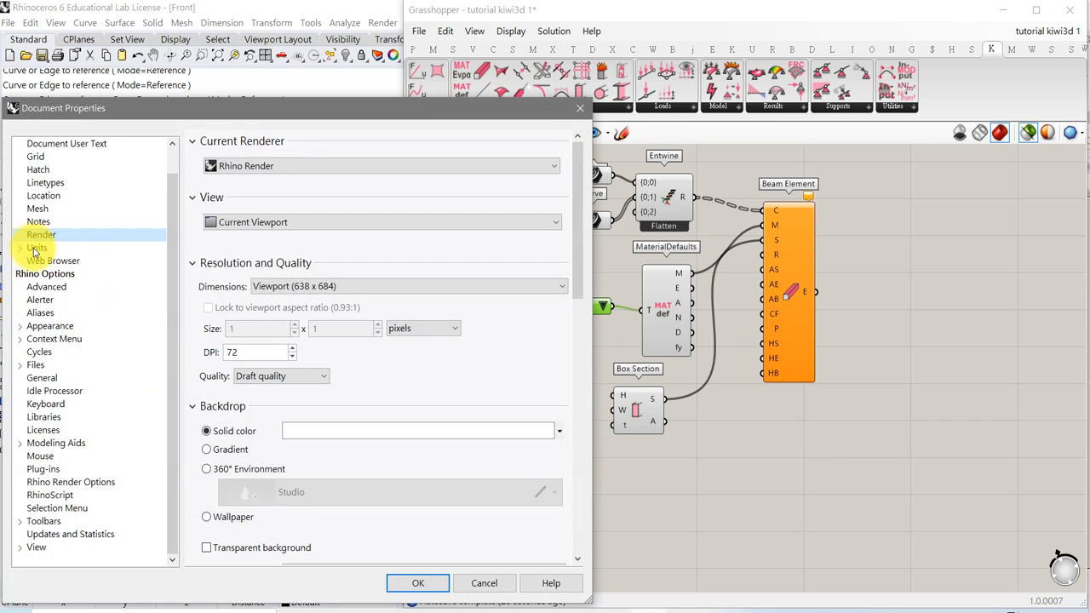
{"action": "left_click", "coordinate": [36, 248]}
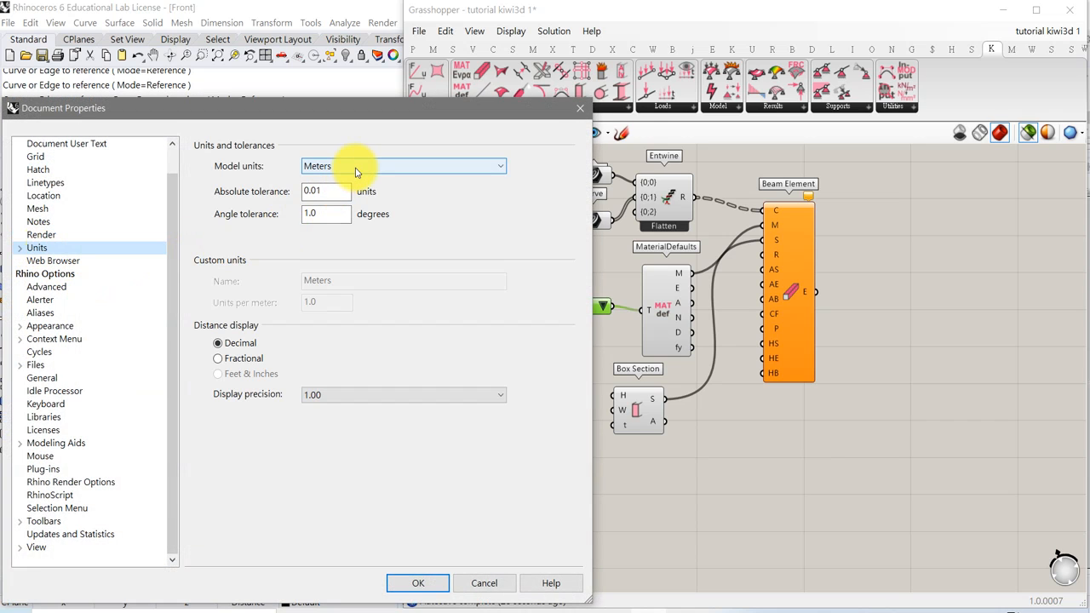
{"action": "left_click", "coordinate": [580, 108]}
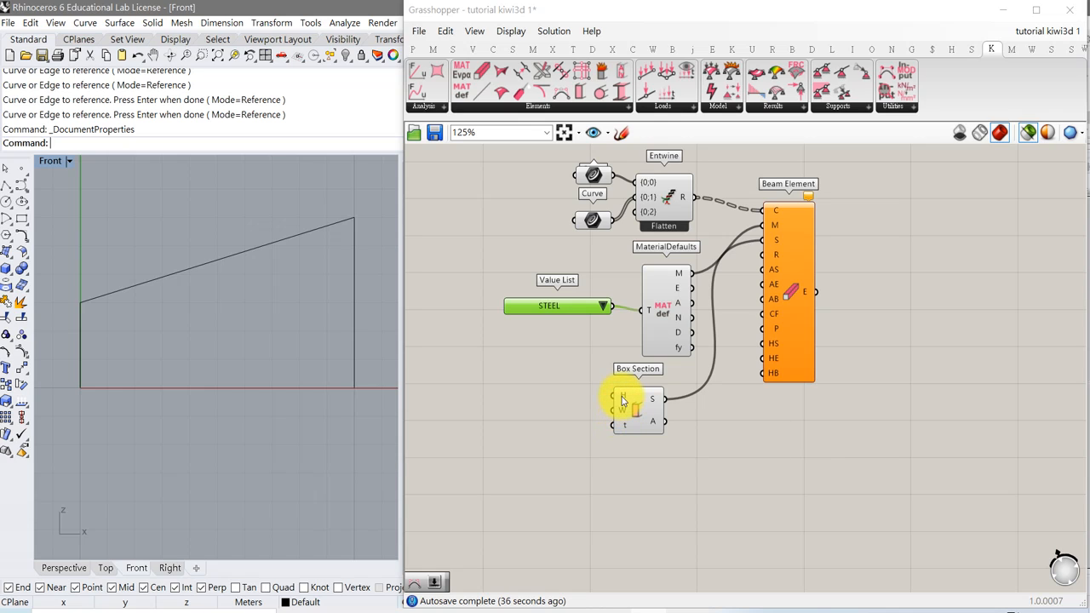
Add a CurveRefinement component and connect its output R to the Beam Element's refinement input.
{"action": "mouse_move", "coordinate": [623, 401]}
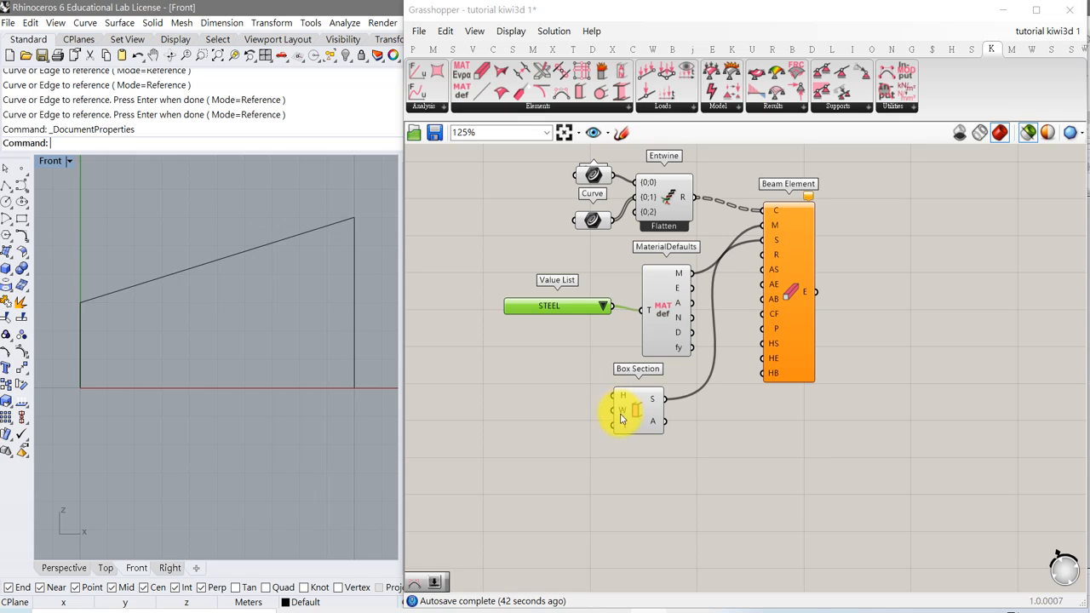
{"action": "mouse_move", "coordinate": [626, 431]}
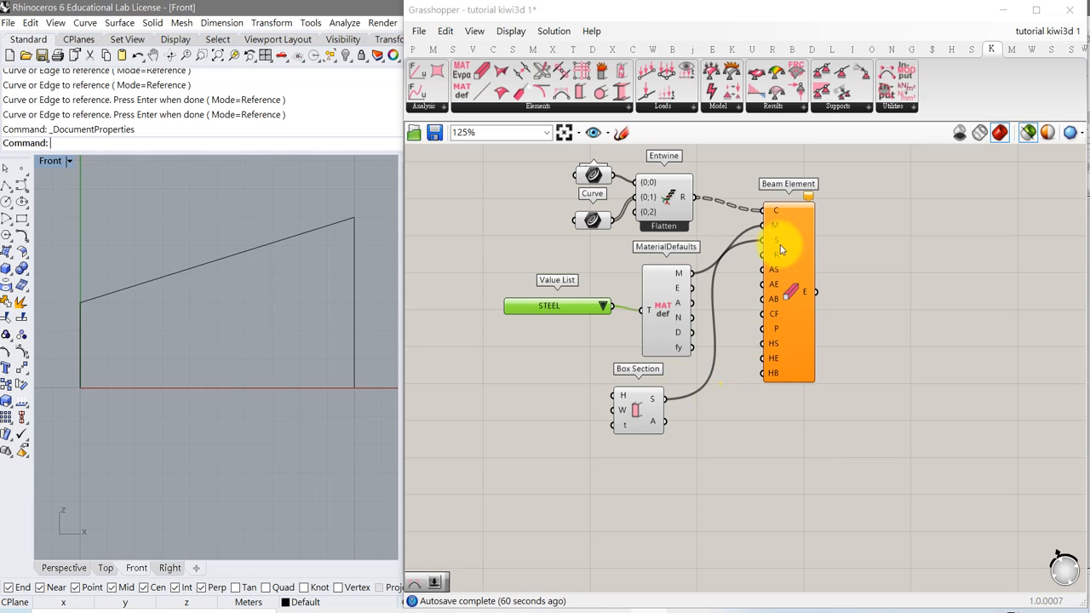
{"action": "mouse_move", "coordinate": [807, 201]}
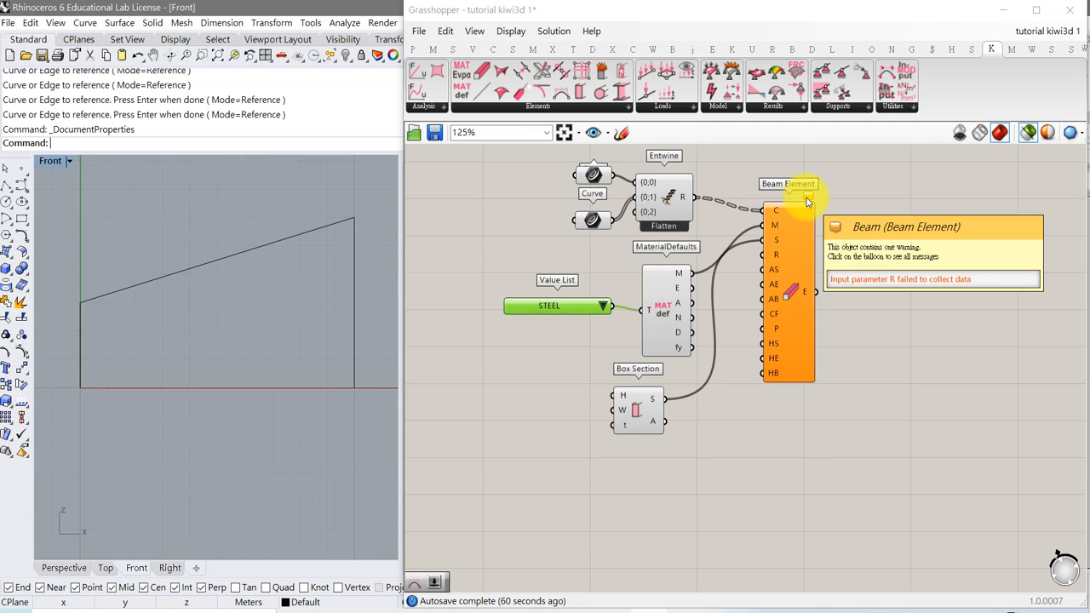
{"action": "mouse_move", "coordinate": [776, 257]}
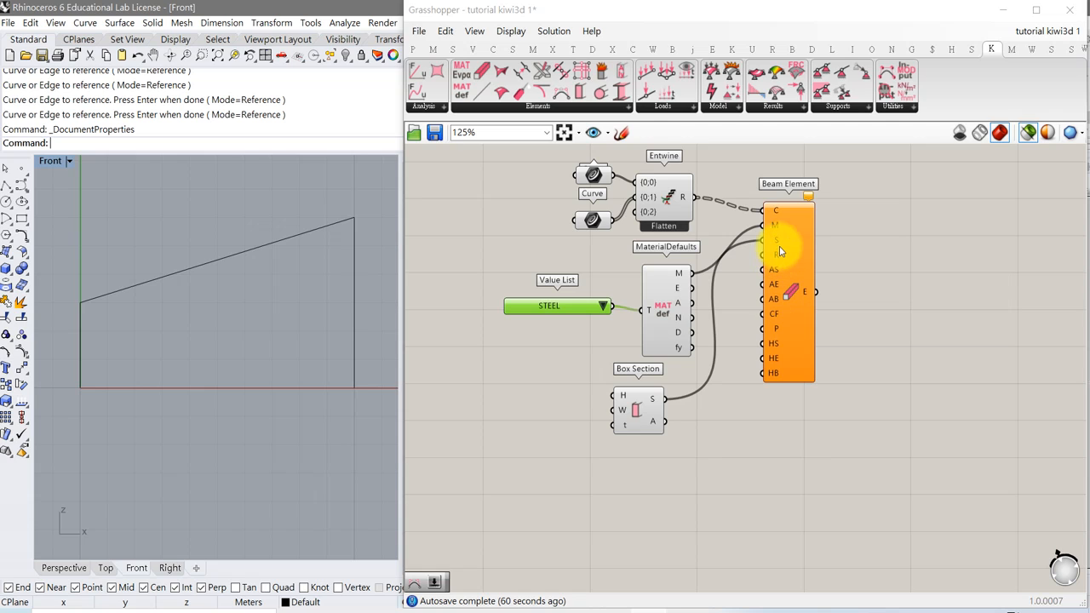
{"action": "left_click", "coordinate": [625, 106]}
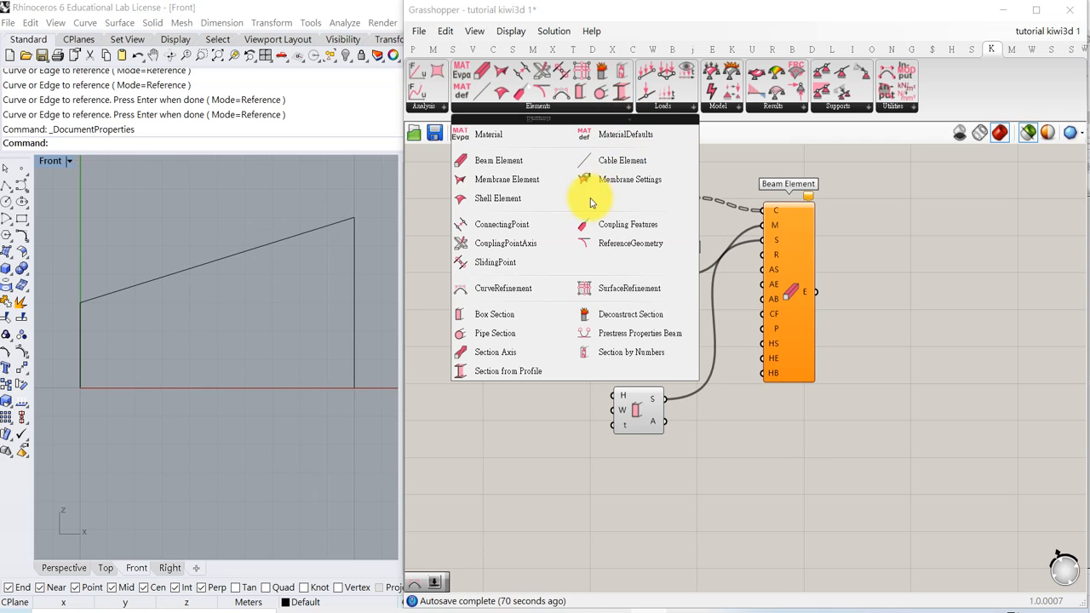
{"action": "left_click", "coordinate": [515, 289]}
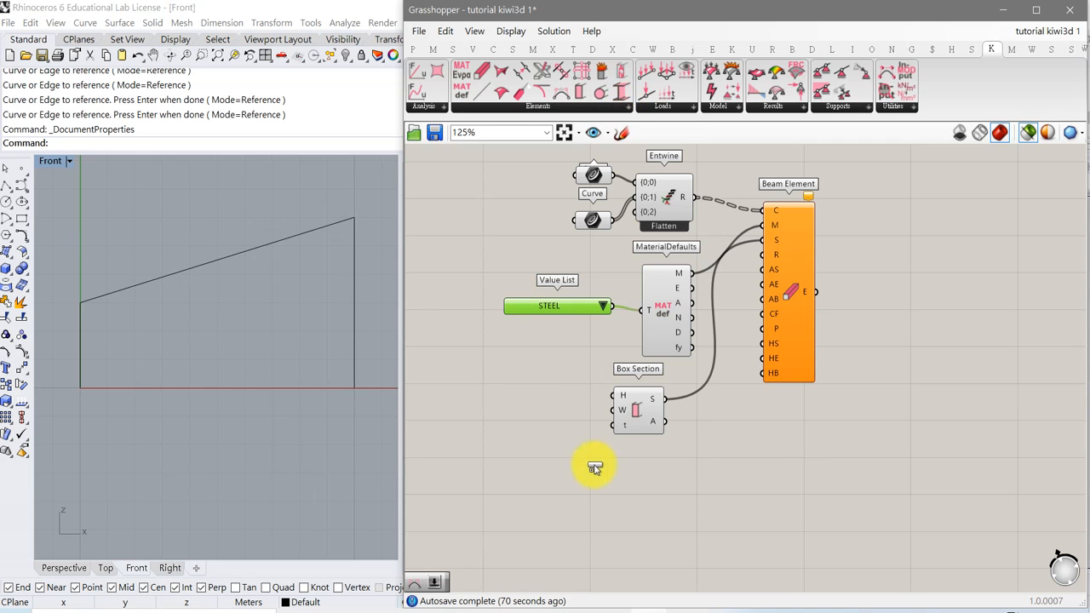
{"action": "left_click", "coordinate": [632, 490]}
{"action": "left_click_drag", "start_coordinate": [657, 491], "coordinate": [763, 254]}
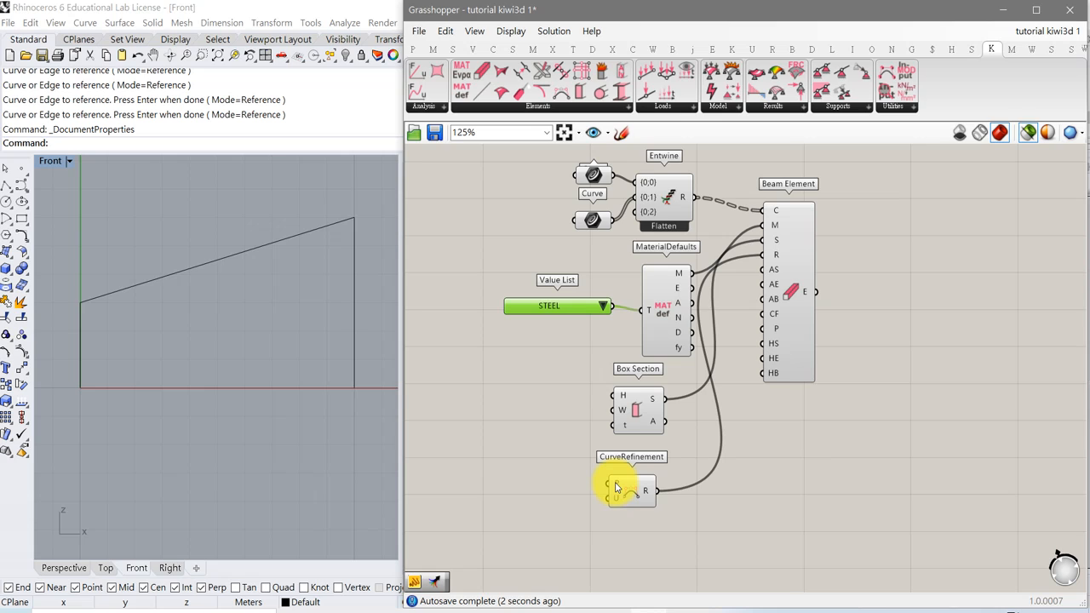
{"action": "mouse_move", "coordinate": [618, 487]}
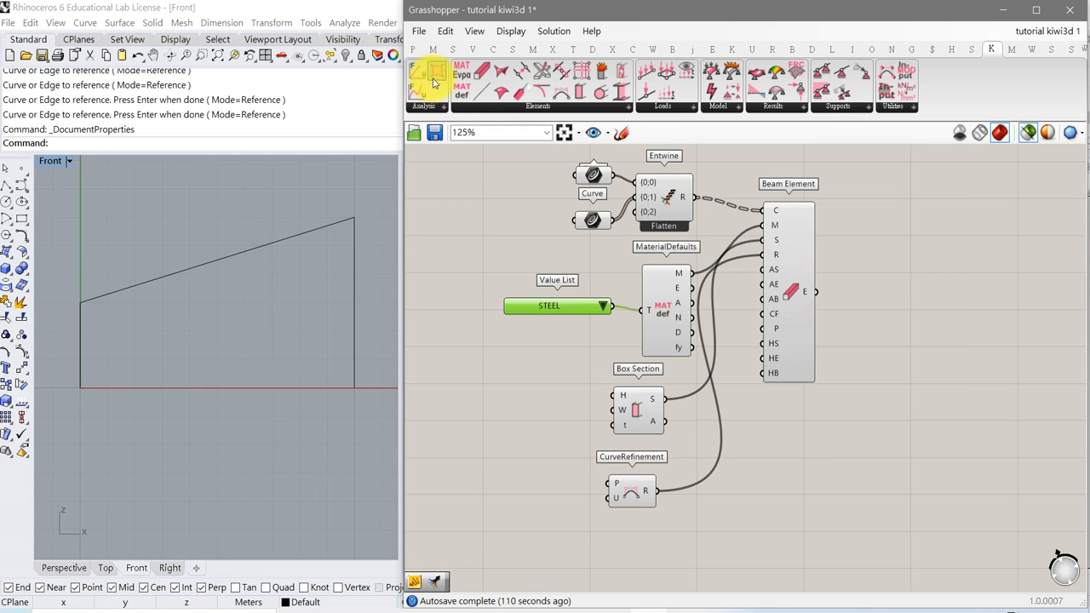
Add a Panel and connect the Beam Element's output E to it.
{"action": "left_click", "coordinate": [413, 49]}
{"action": "left_click_drag", "start_coordinate": [606, 91], "coordinate": [930, 298]}
{"action": "left_click_drag", "start_coordinate": [823, 297], "coordinate": [876, 299]}
{"action": "left_click_drag", "start_coordinate": [979, 300], "coordinate": [993, 272]}
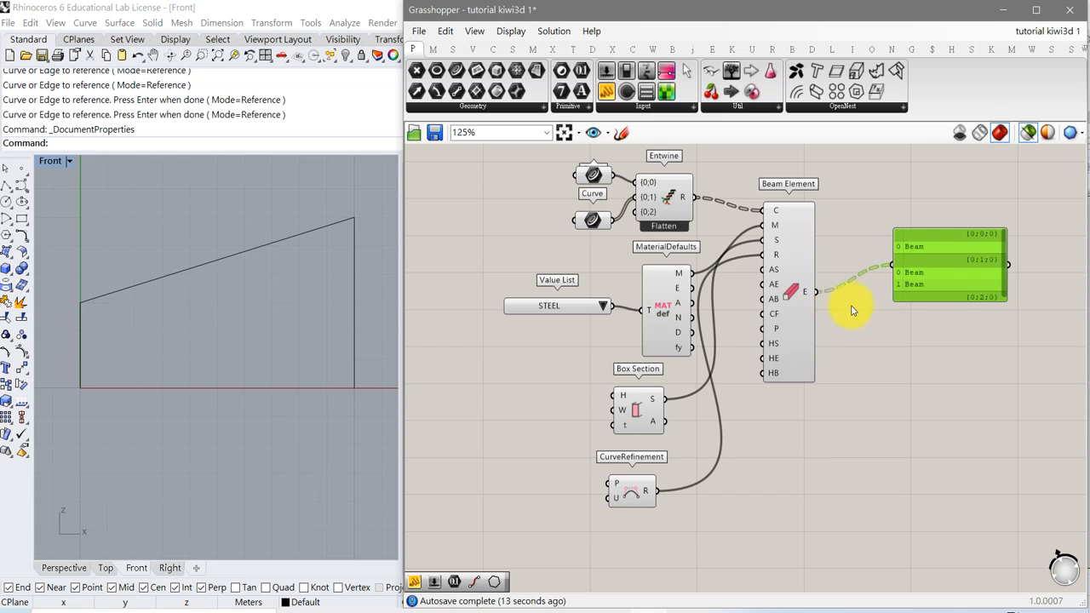
{"action": "left_click_drag", "start_coordinate": [942, 289], "coordinate": [946, 260]}
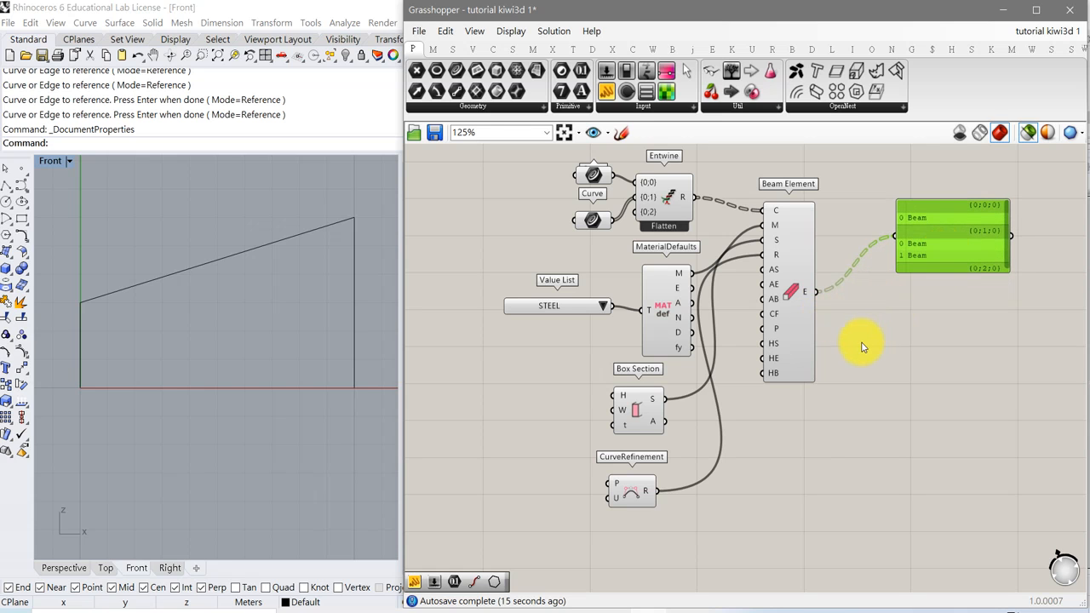
Add an End Points component and connect the column curves from the second Curve parameter to its C input.
{"action": "right_click_drag", "start_coordinate": [840, 398], "coordinate": [786, 418]}
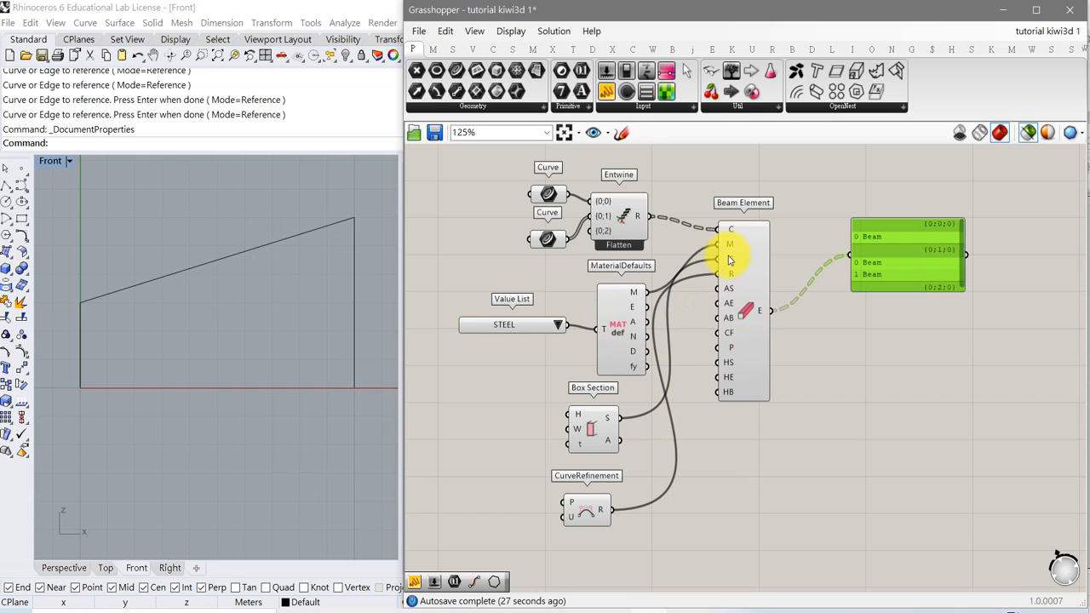
{"action": "left_click_drag", "start_coordinate": [551, 241], "coordinate": [543, 245]}
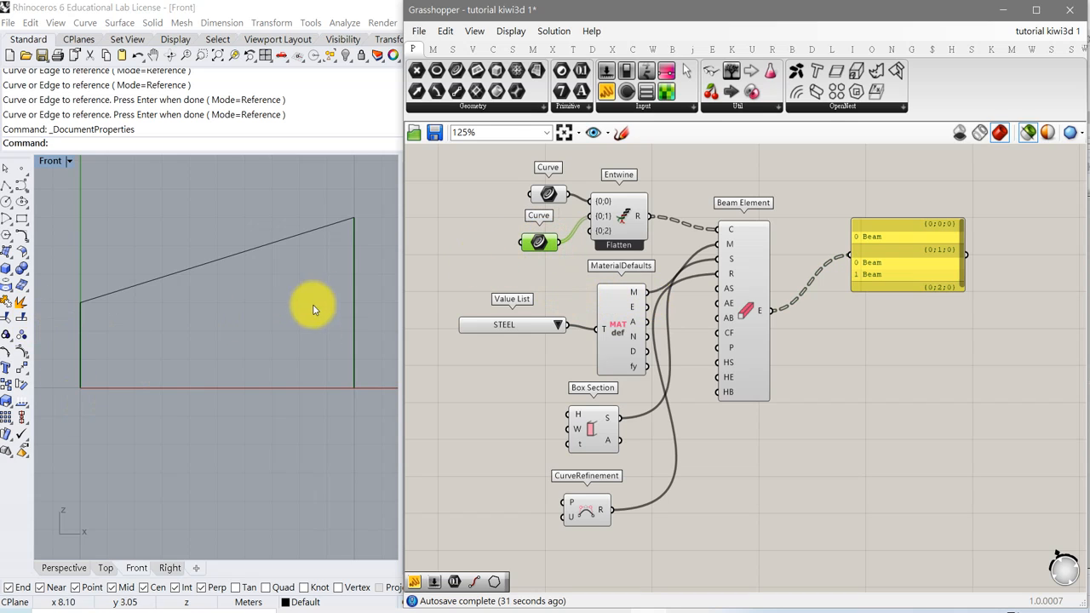
{"action": "right_click_drag", "start_coordinate": [275, 376], "coordinate": [283, 346]}
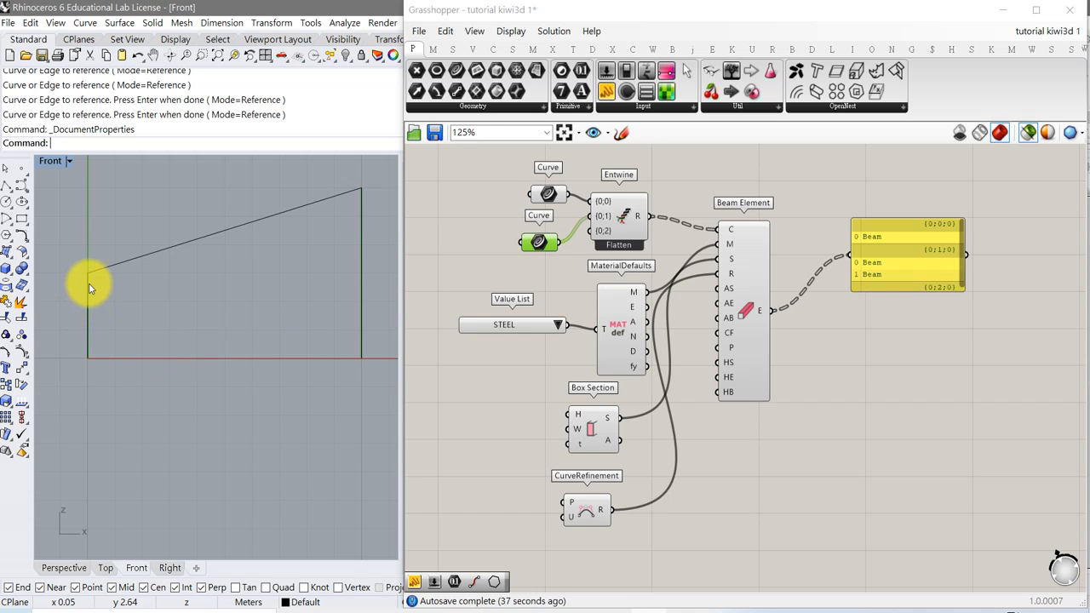
{"action": "left_click", "coordinate": [513, 50]}
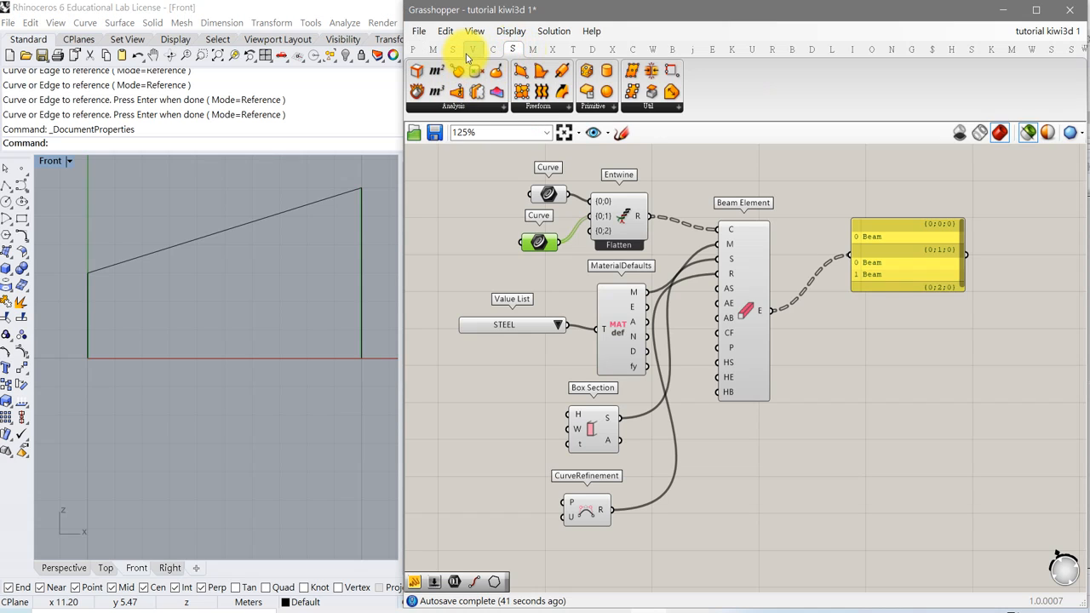
{"action": "left_click", "coordinate": [493, 49]}
{"action": "left_click_drag", "start_coordinate": [437, 71], "coordinate": [579, 565]}
{"action": "right_click_drag", "start_coordinate": [683, 542], "coordinate": [778, 488]}
{"action": "left_click_drag", "start_coordinate": [635, 187], "coordinate": [695, 534]}
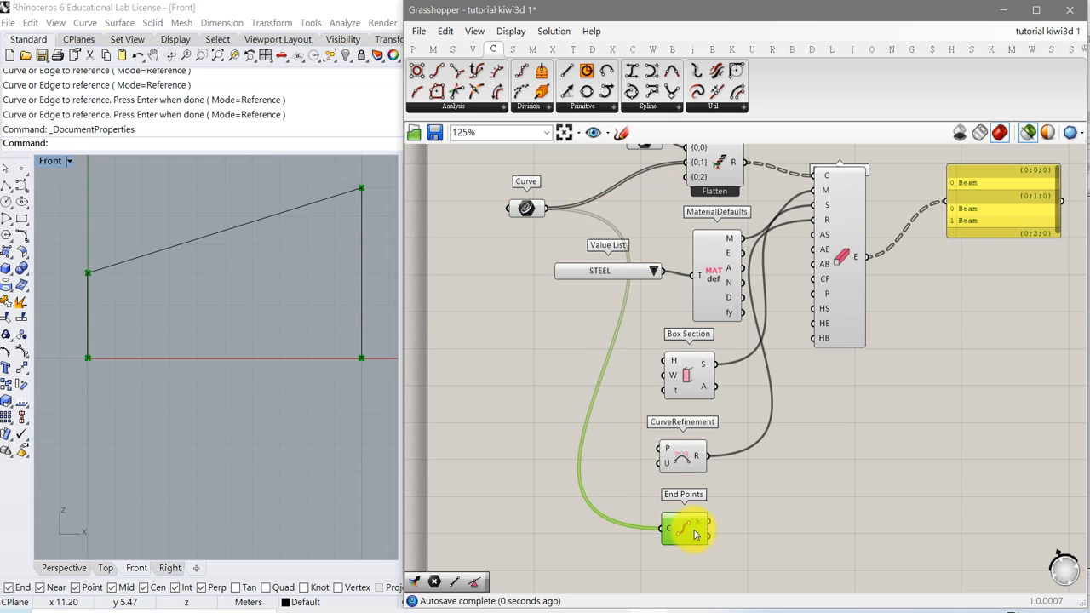
{"action": "right_click_drag", "start_coordinate": [742, 535], "coordinate": [661, 449]}
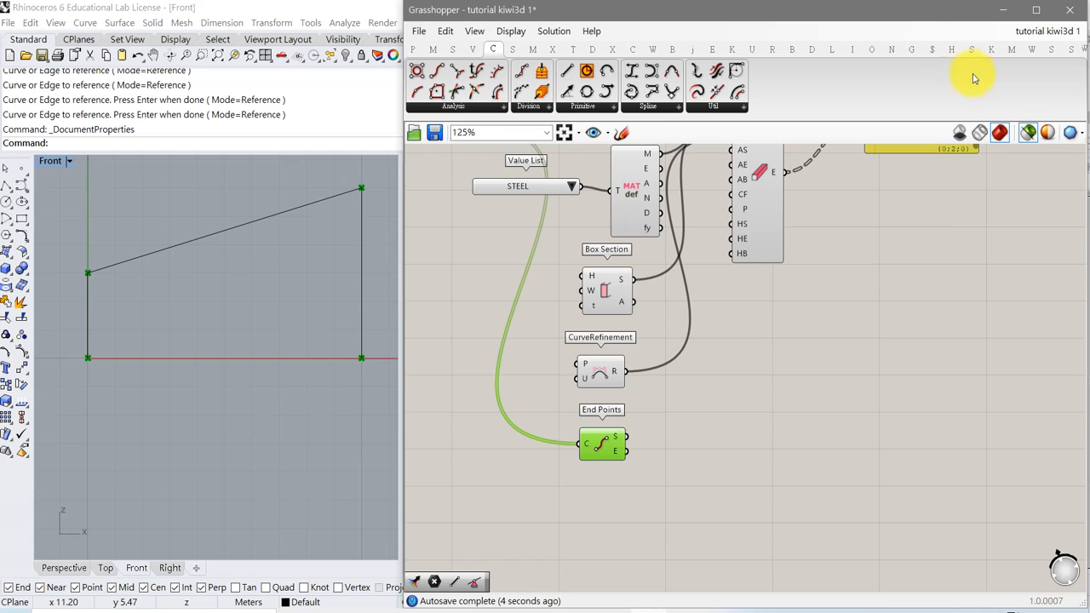
Add a Kiwi3D SupportPoint component and connect the End Points start output S to its Pt input.
{"action": "left_click", "coordinate": [991, 48]}
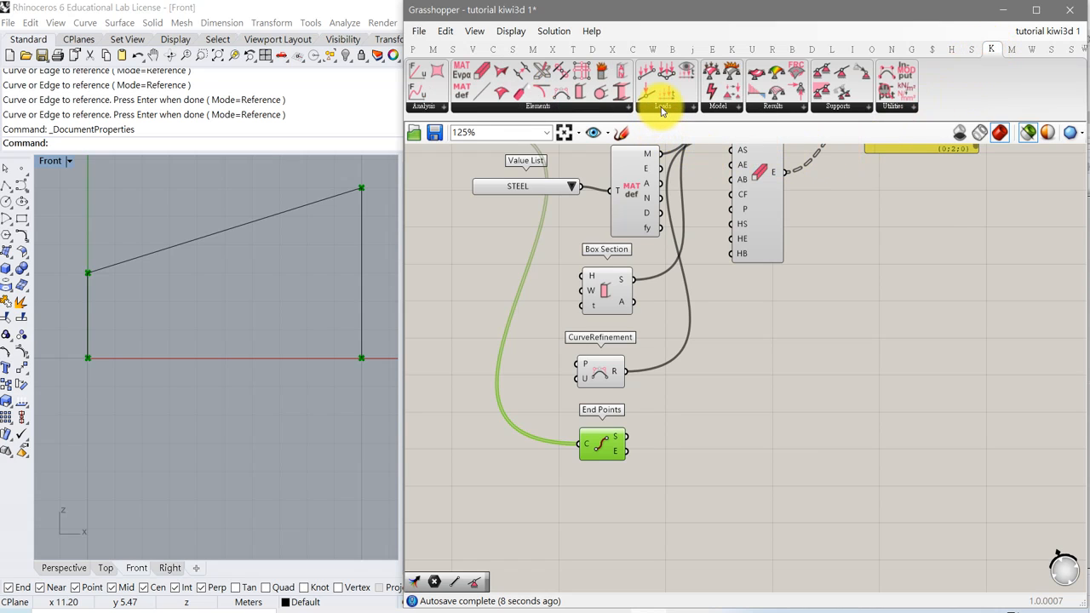
{"action": "left_click", "coordinate": [841, 112]}
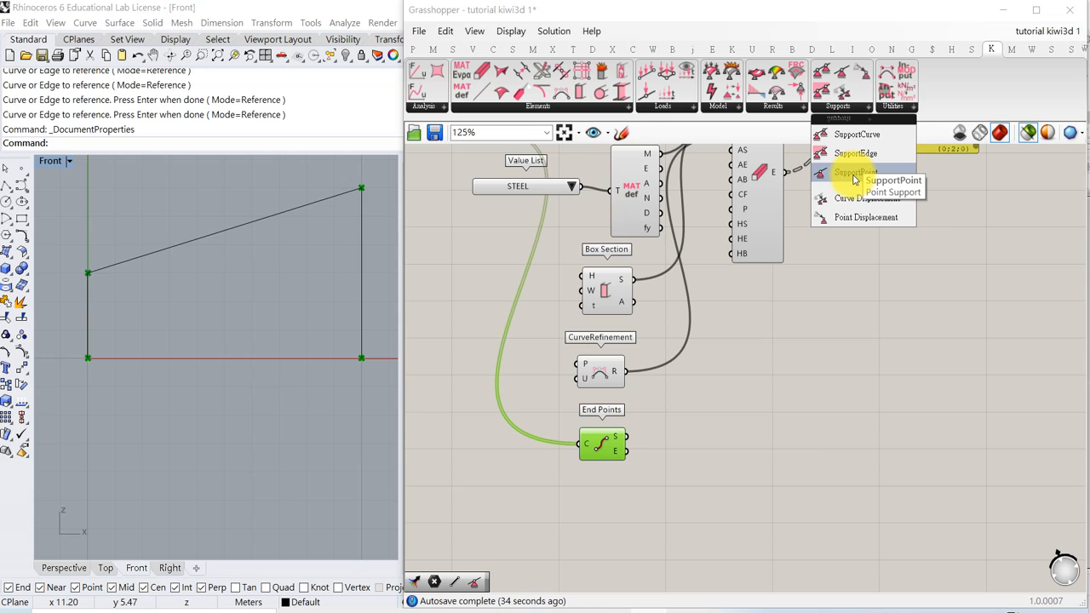
{"action": "left_click_drag", "start_coordinate": [854, 179], "coordinate": [741, 450]}
{"action": "left_click_drag", "start_coordinate": [627, 435], "coordinate": [728, 402]}
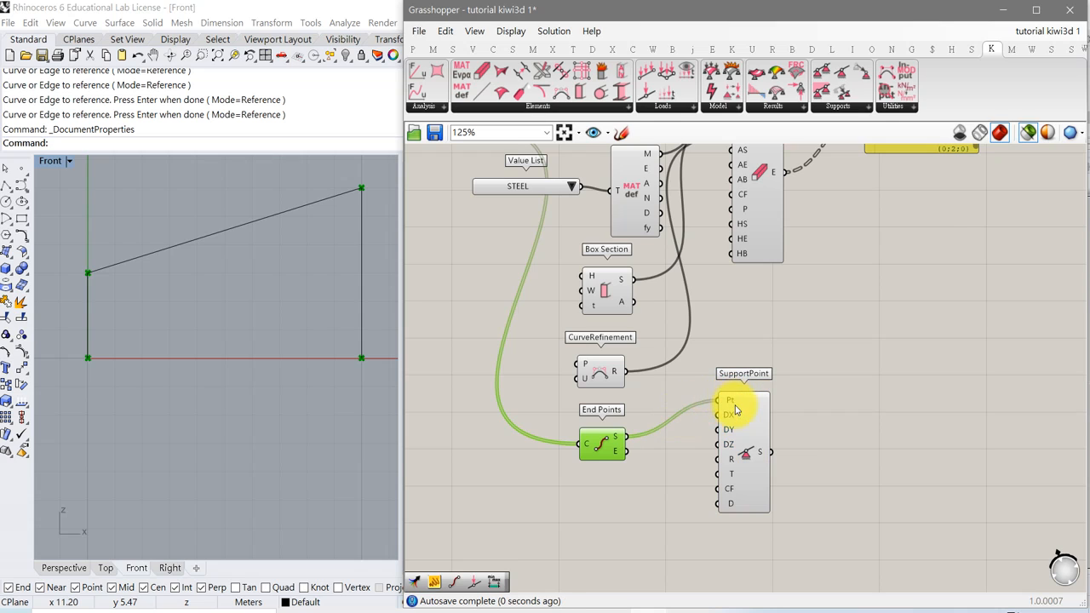
{"action": "left_click_drag", "start_coordinate": [748, 439], "coordinate": [738, 494]}
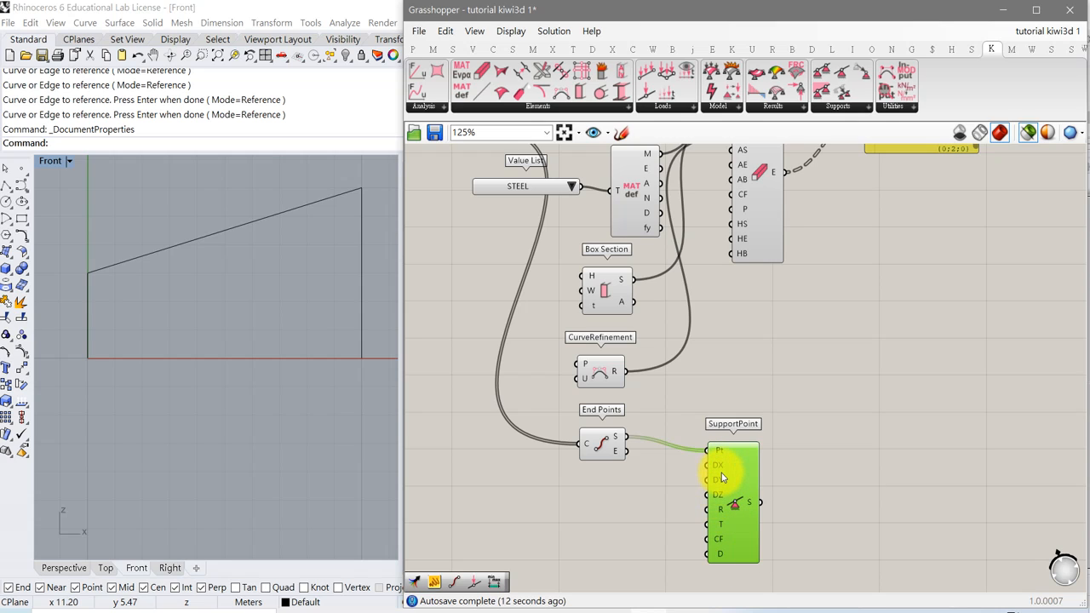
{"action": "mouse_move", "coordinate": [722, 465]}
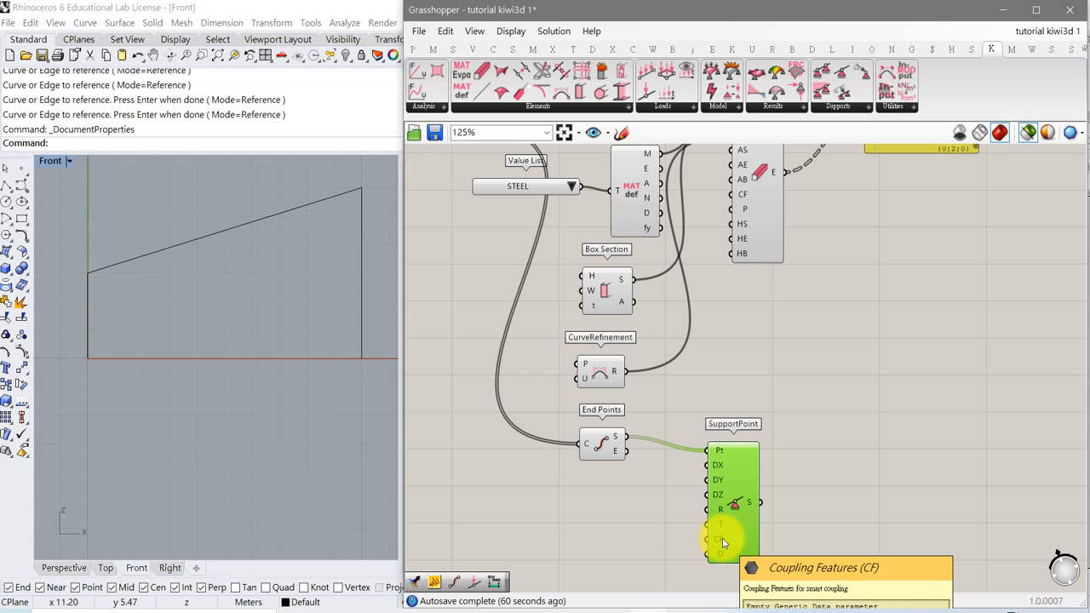
{"action": "left_click_drag", "start_coordinate": [738, 509], "coordinate": [749, 496]}
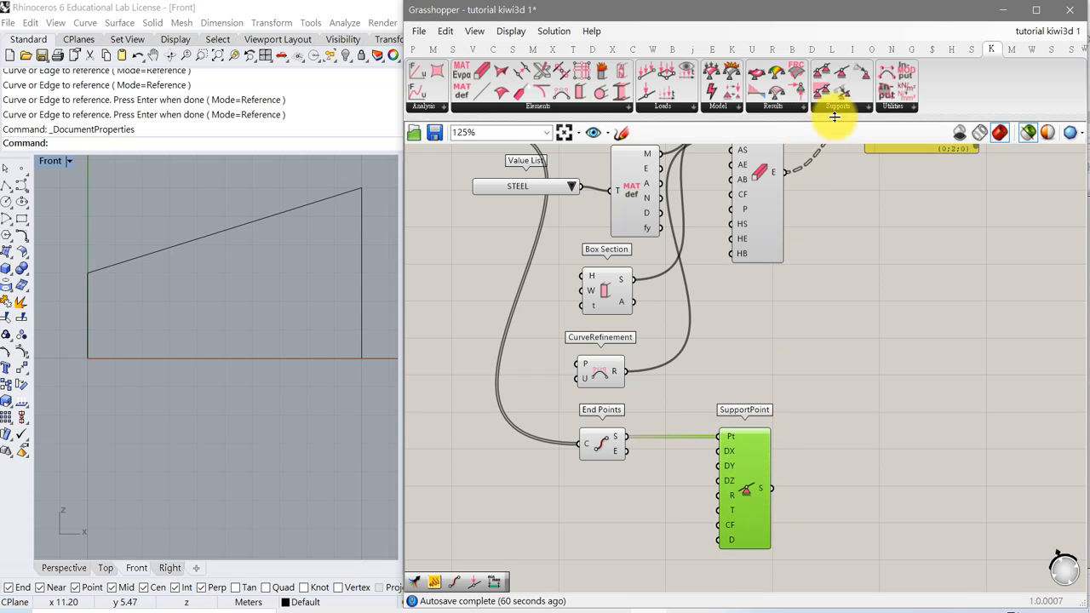
{"action": "right_click_drag", "start_coordinate": [774, 350], "coordinate": [771, 226]}
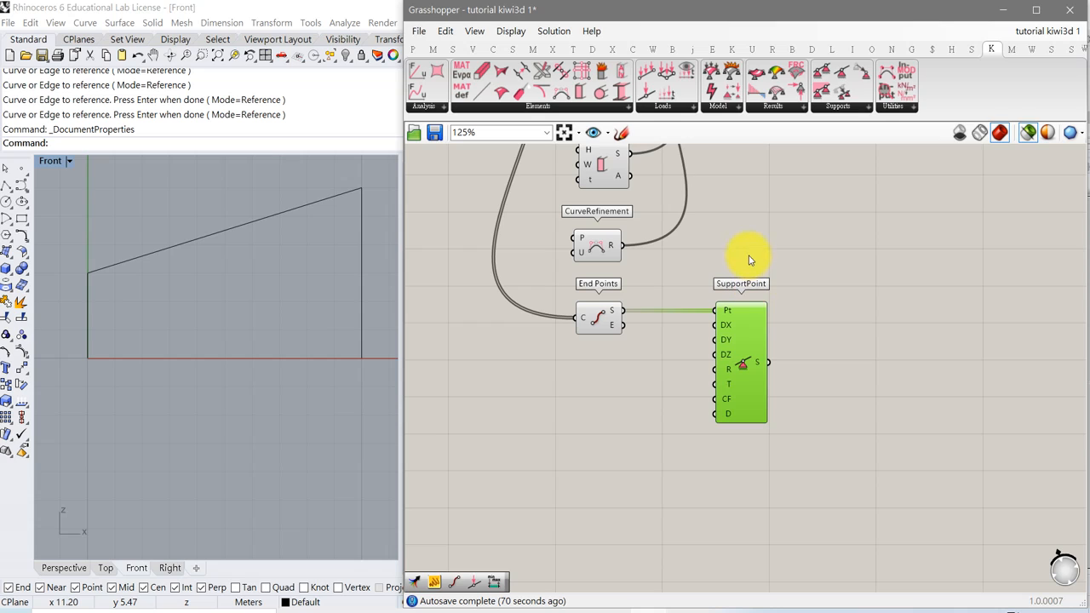
Add a Kiwi3D Point Load component to the canvas below the SupportPoint.
{"action": "left_click", "coordinate": [663, 109]}
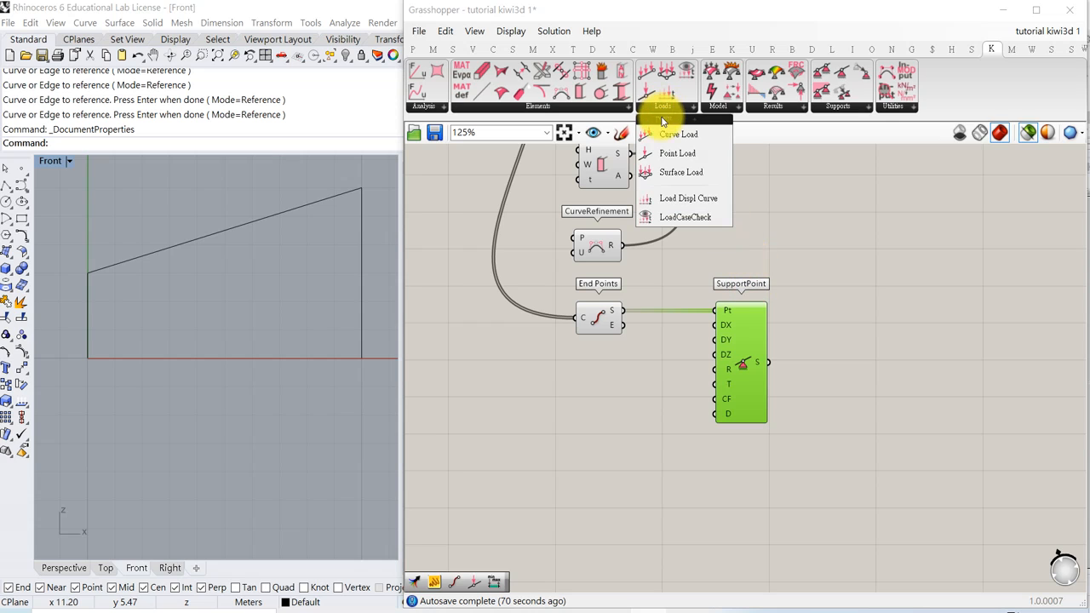
{"action": "left_click", "coordinate": [679, 162]}
{"action": "left_click", "coordinate": [737, 555]}
{"action": "right_click_drag", "start_coordinate": [754, 537], "coordinate": [785, 461]}
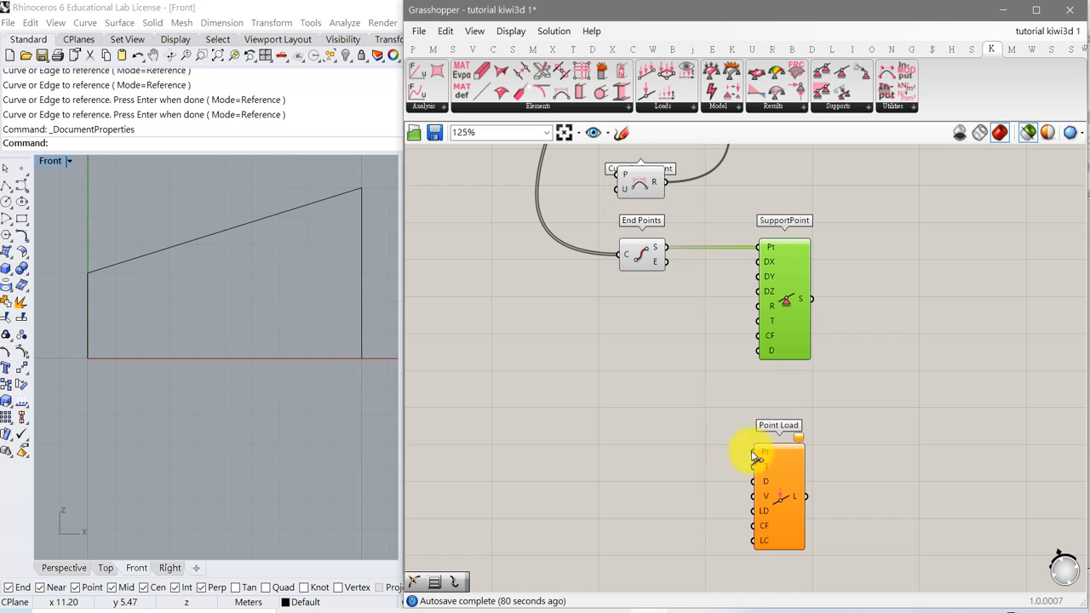
Add a Point On Curve component and connect the roof curve from the first Curve parameter to it.
{"action": "scroll", "coordinate": [617, 425], "scroll_direction": "down", "scroll_amount": 4}
{"action": "right_click_drag", "start_coordinate": [574, 352], "coordinate": [587, 438]}
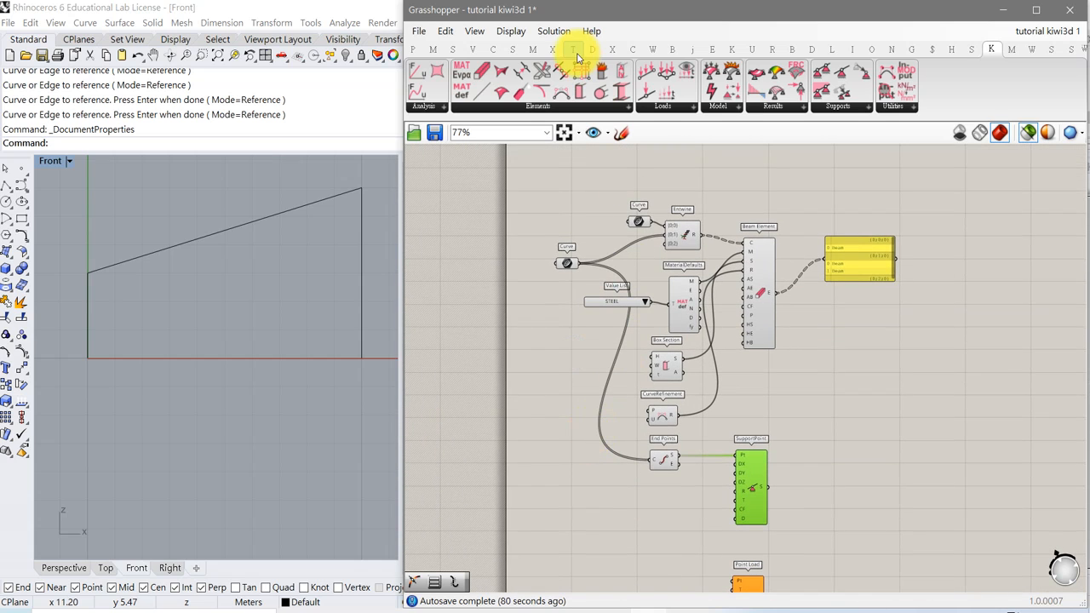
{"action": "left_click", "coordinate": [491, 49]}
{"action": "left_click", "coordinate": [460, 105]}
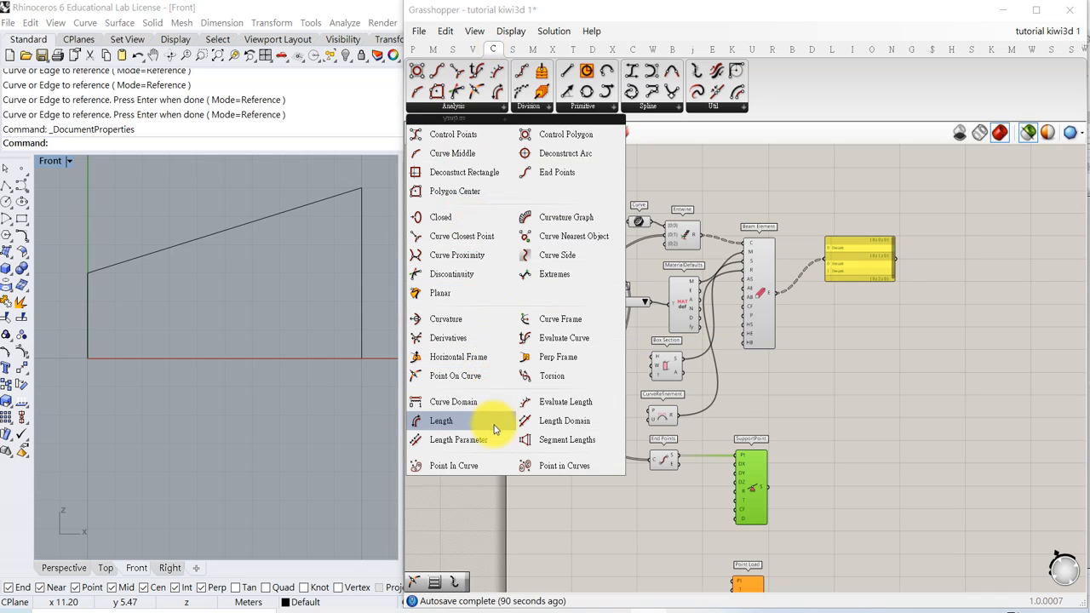
{"action": "left_click_drag", "start_coordinate": [467, 385], "coordinate": [623, 552]}
{"action": "scroll", "coordinate": [627, 547], "scroll_direction": "up", "scroll_amount": 3}
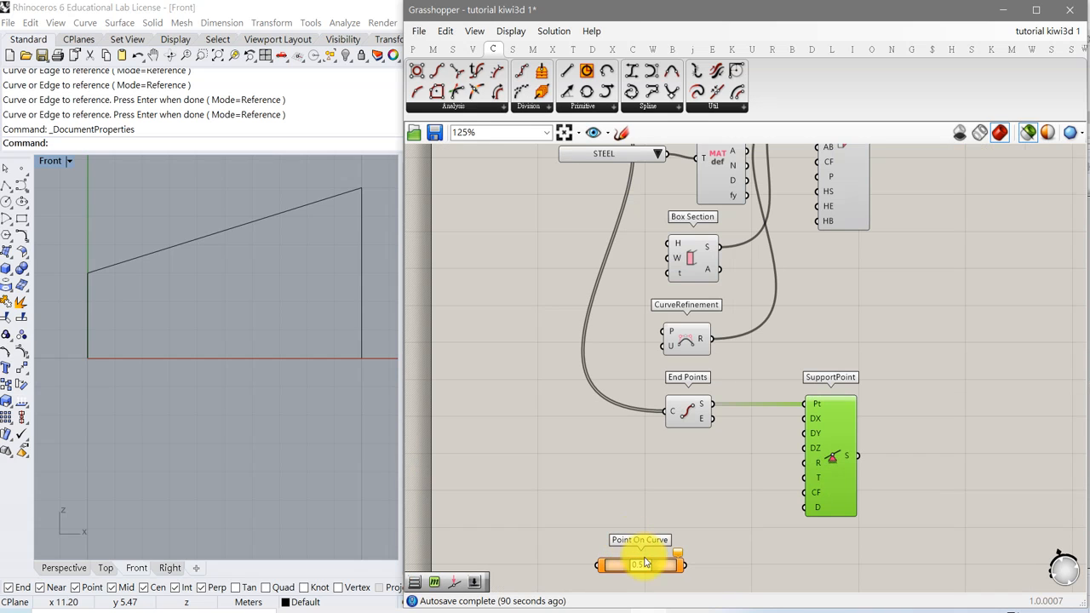
{"action": "scroll", "coordinate": [640, 483], "scroll_direction": "down", "scroll_amount": 2}
{"action": "right_click_drag", "start_coordinate": [619, 460], "coordinate": [659, 488]}
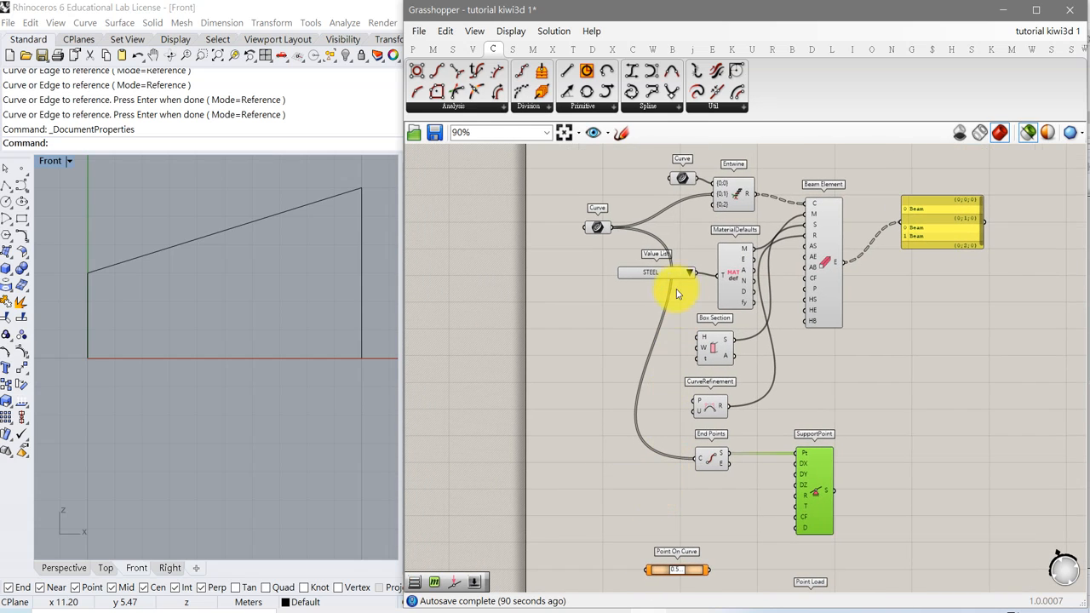
{"action": "left_click_drag", "start_coordinate": [681, 180], "coordinate": [670, 574]}
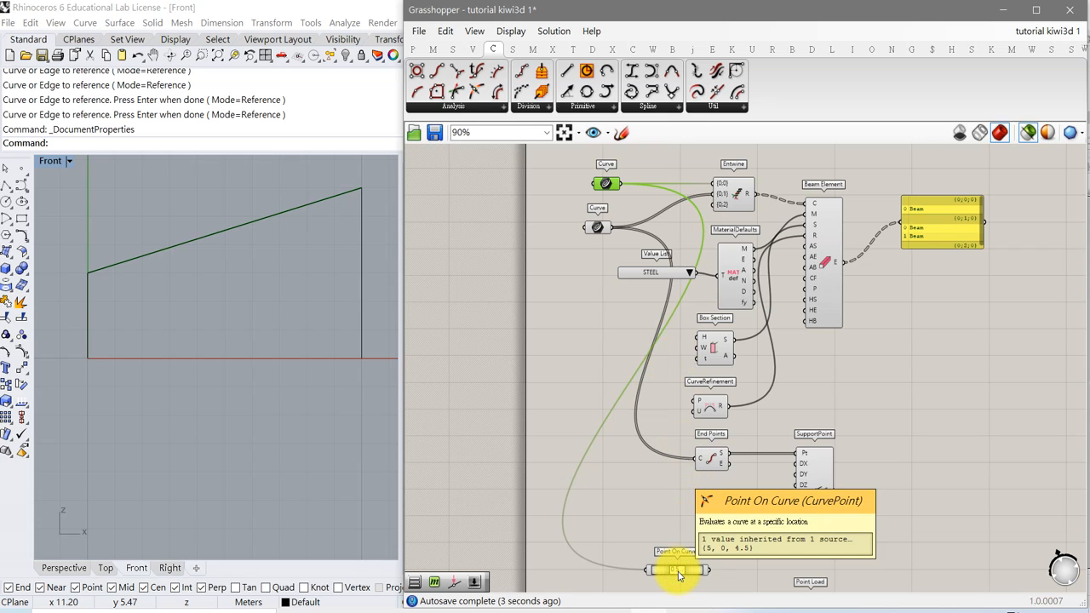
Connect the Point On Curve output to the Point Load's Pt input.
{"action": "right_click_drag", "start_coordinate": [693, 554], "coordinate": [704, 478]}
{"action": "left_click", "coordinate": [691, 530]}
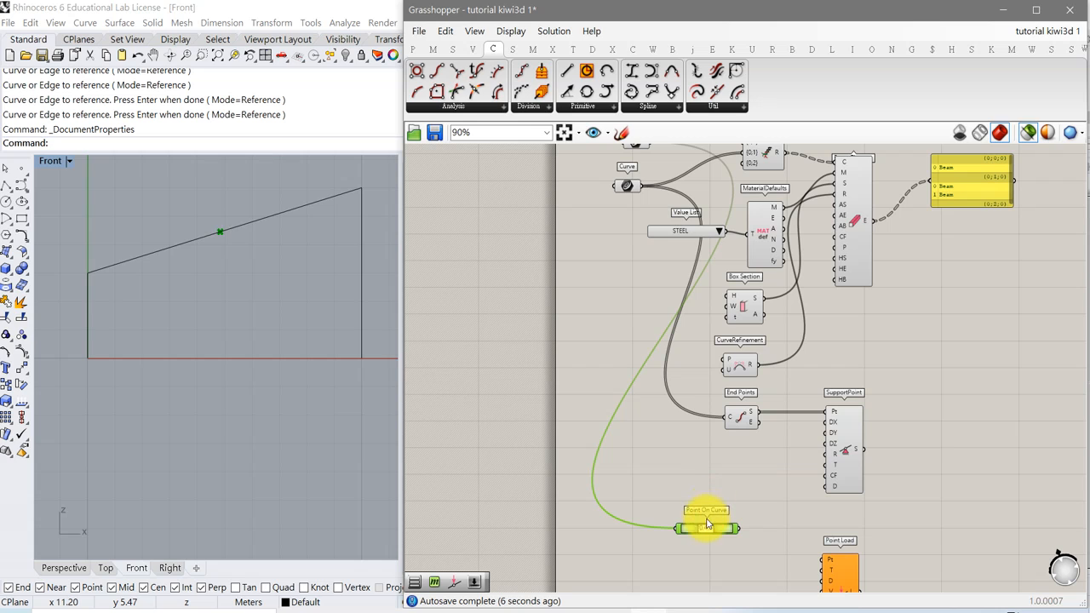
{"action": "mouse_move", "coordinate": [705, 530]}
{"action": "left_mouse_down"}
{"action": "mouse_move", "coordinate": [719, 528]}
{"action": "mouse_move", "coordinate": [681, 528]}
{"action": "mouse_move", "coordinate": [703, 533]}
{"action": "left_mouse_up"}
{"action": "right_click_drag", "start_coordinate": [709, 536], "coordinate": [705, 438]}
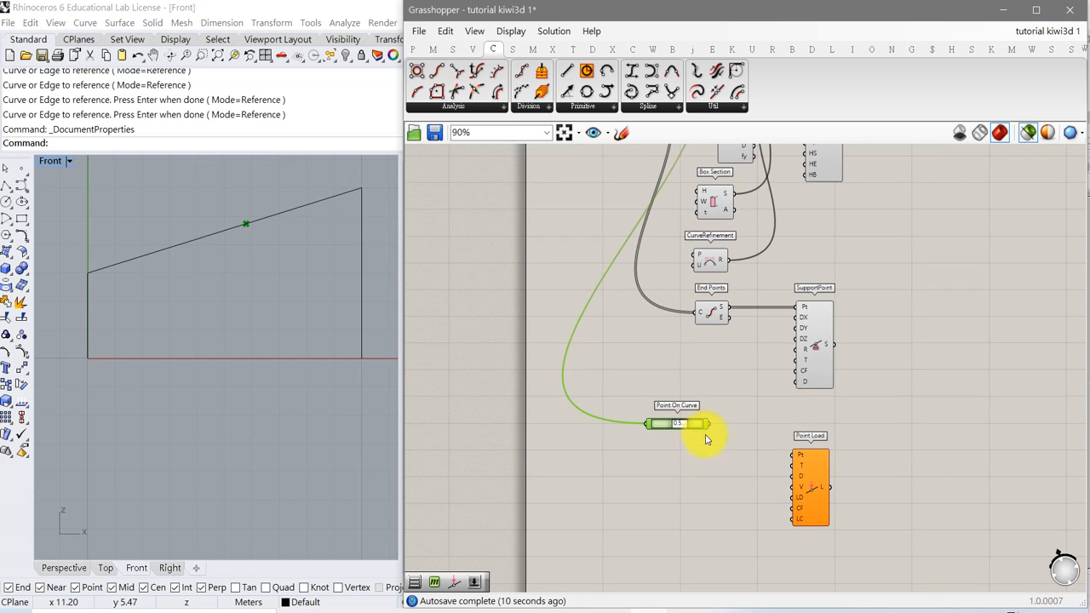
{"action": "left_click_drag", "start_coordinate": [709, 423], "coordinate": [800, 438]}
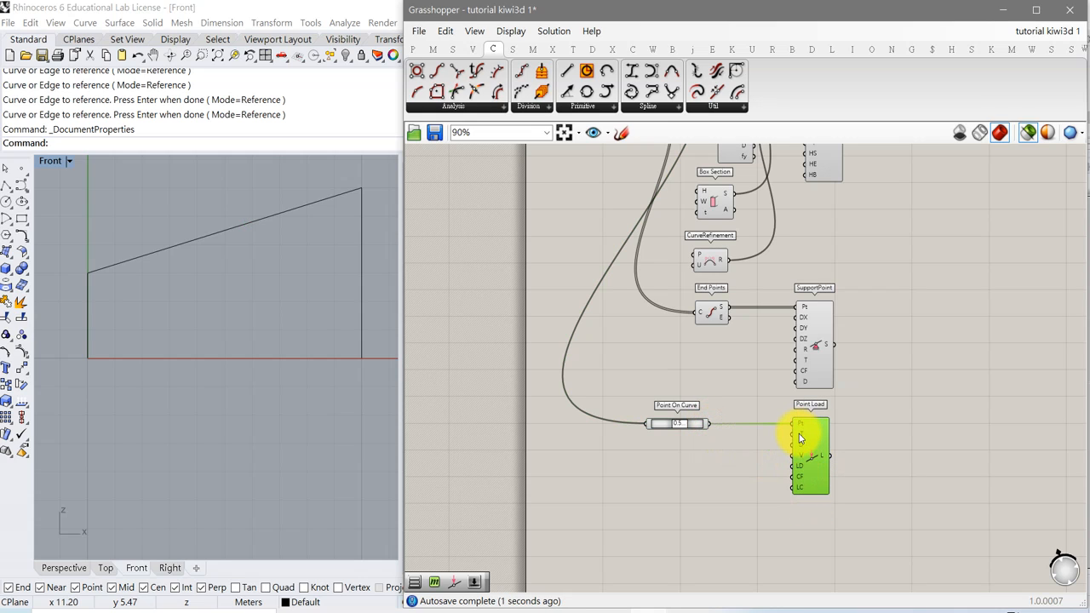
{"action": "mouse_move", "coordinate": [798, 438]}
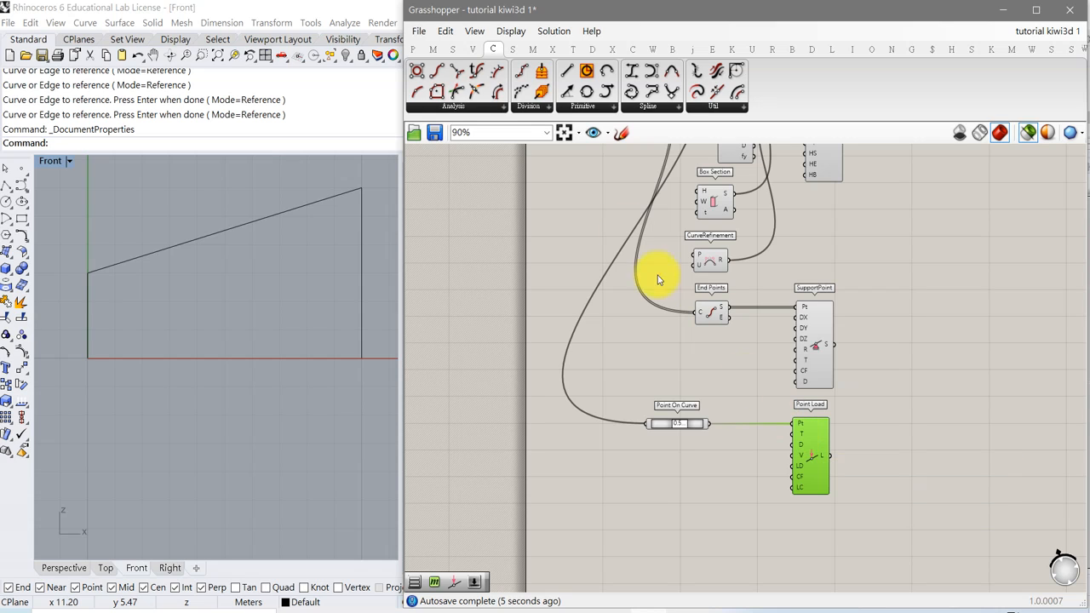
Add a Value List set to DEAD and connect it to the Point Load's load type input T.
{"action": "left_click", "coordinate": [413, 50]}
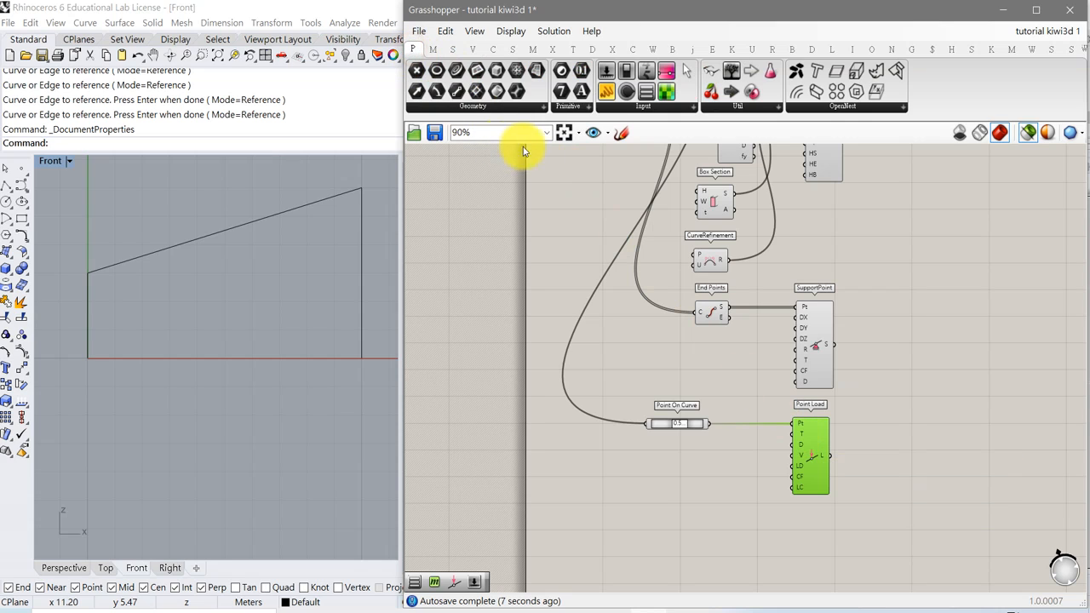
{"action": "left_click", "coordinate": [634, 109]}
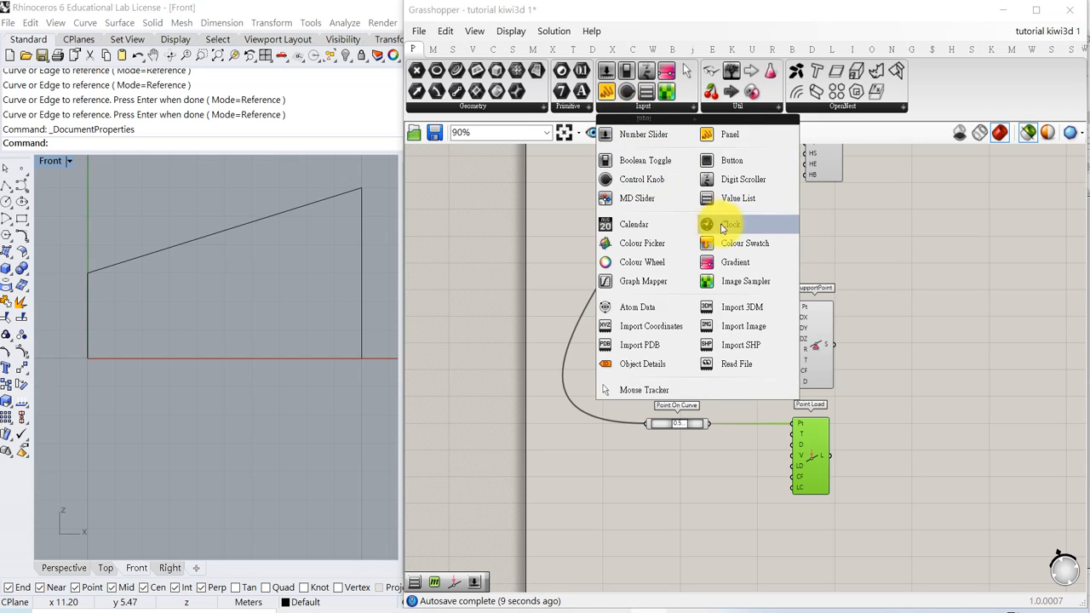
{"action": "left_click_drag", "start_coordinate": [749, 195], "coordinate": [792, 435]}
{"action": "scroll", "coordinate": [755, 473], "scroll_direction": "up", "scroll_amount": 3}
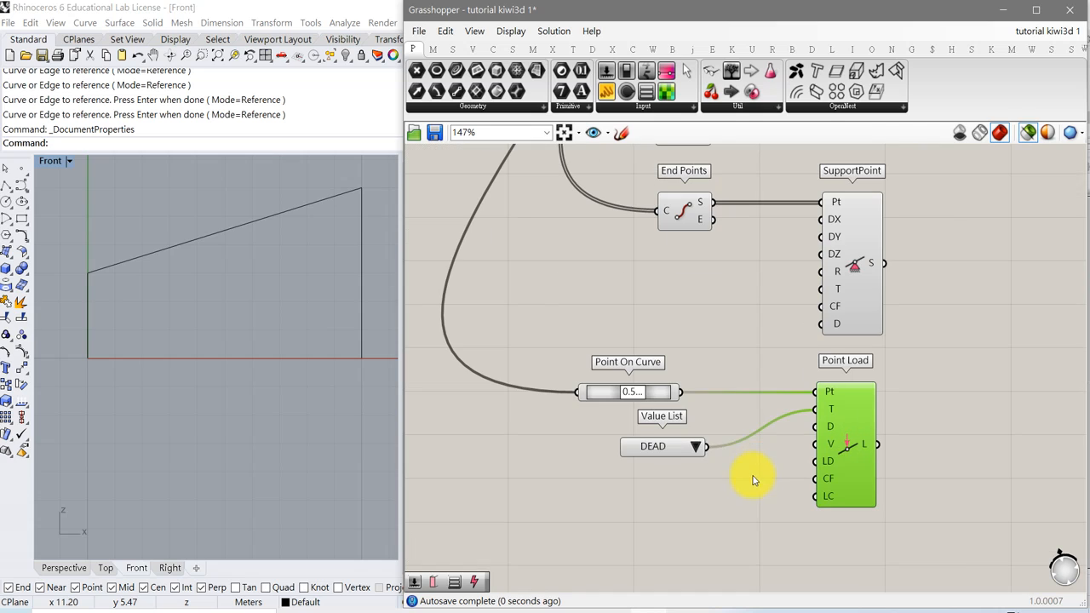
{"action": "left_click", "coordinate": [696, 447]}
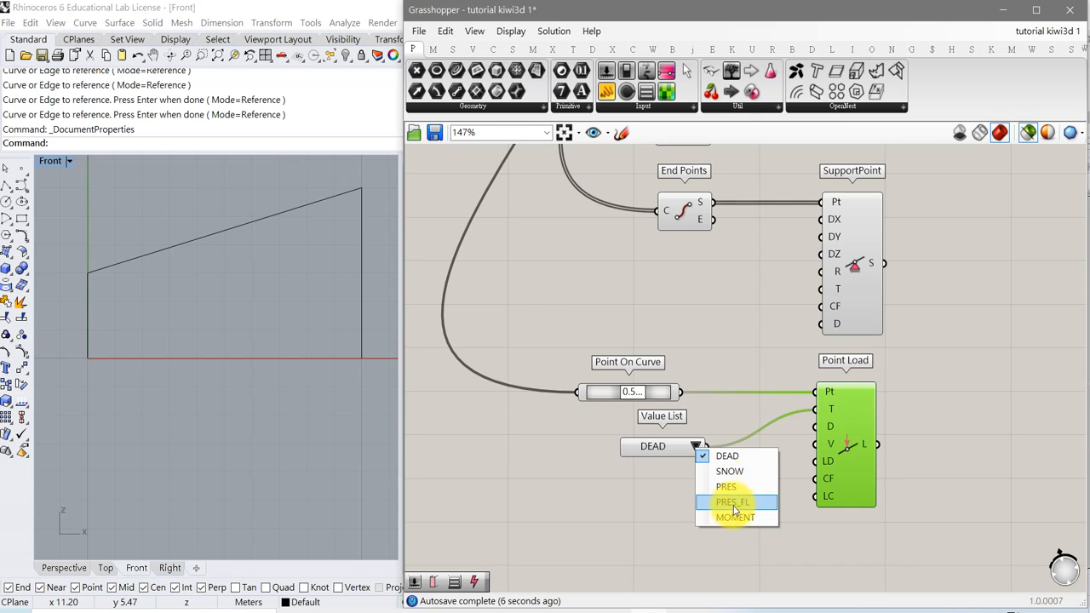
{"action": "left_click", "coordinate": [640, 489]}
{"action": "left_click_drag", "start_coordinate": [647, 454], "coordinate": [625, 448]}
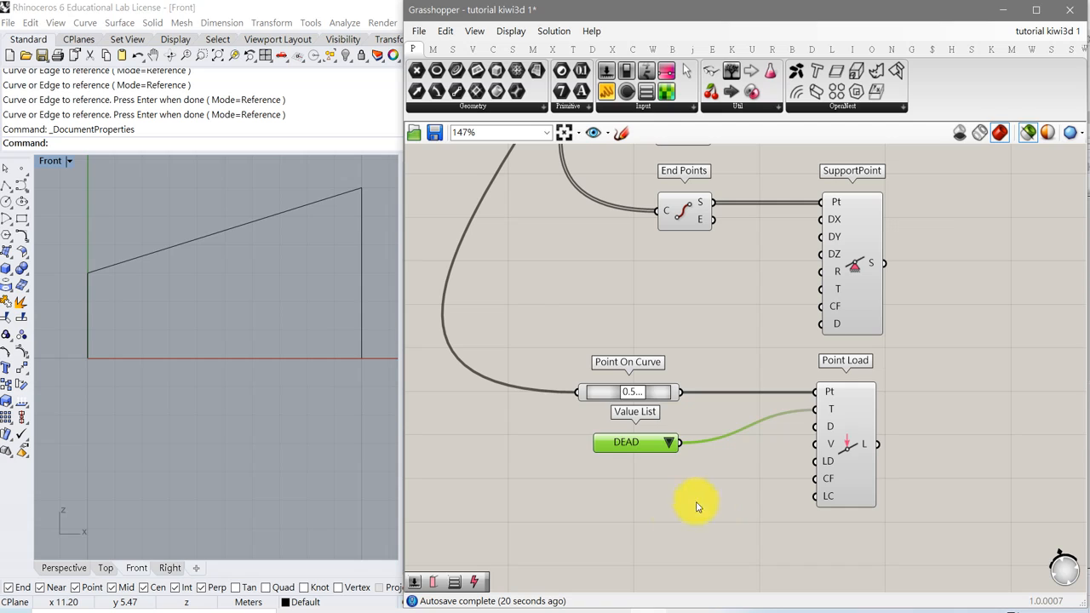
Create a number slider with value 20 and connect it to the Point Load's value input V.
{"action": "double_click", "coordinate": [640, 508]}
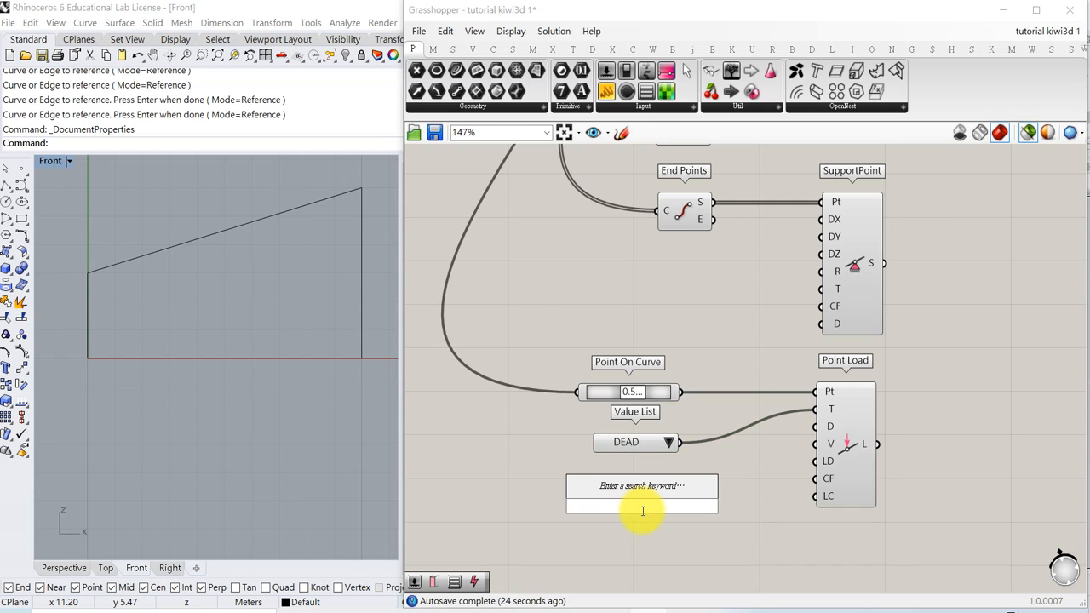
{"action": "type", "text": "20"}
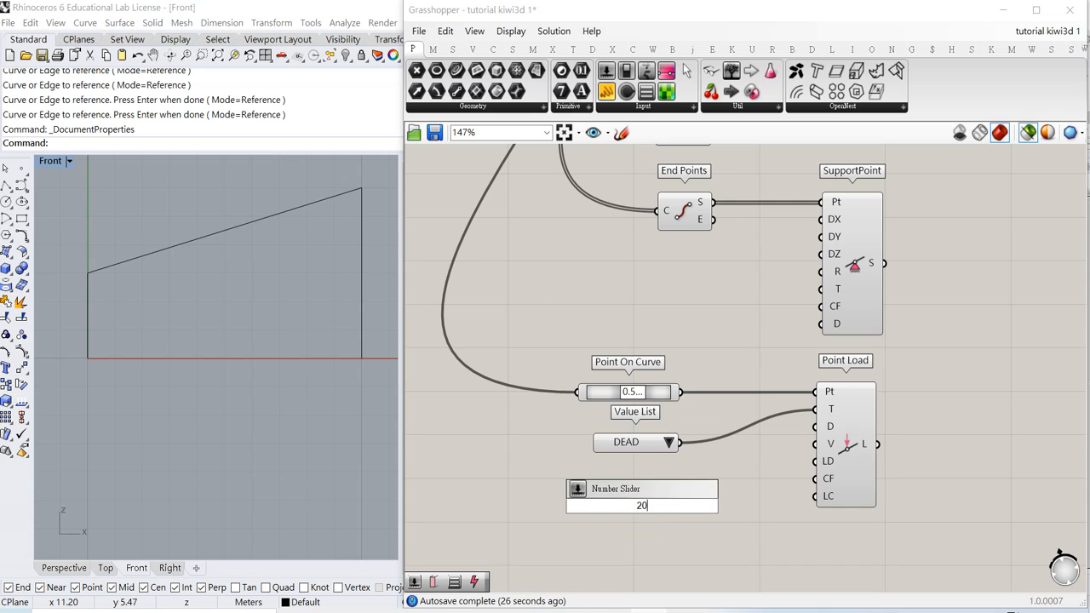
{"action": "key", "text": "Return"}
{"action": "left_click_drag", "start_coordinate": [714, 509], "coordinate": [819, 444]}
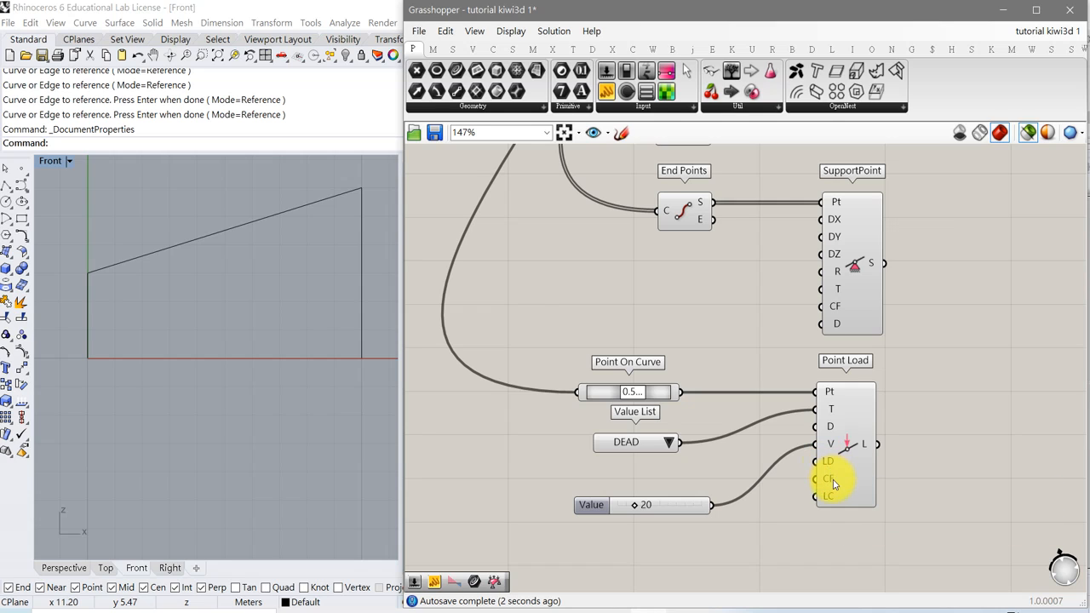
{"action": "left_click_drag", "start_coordinate": [836, 466], "coordinate": [842, 473]}
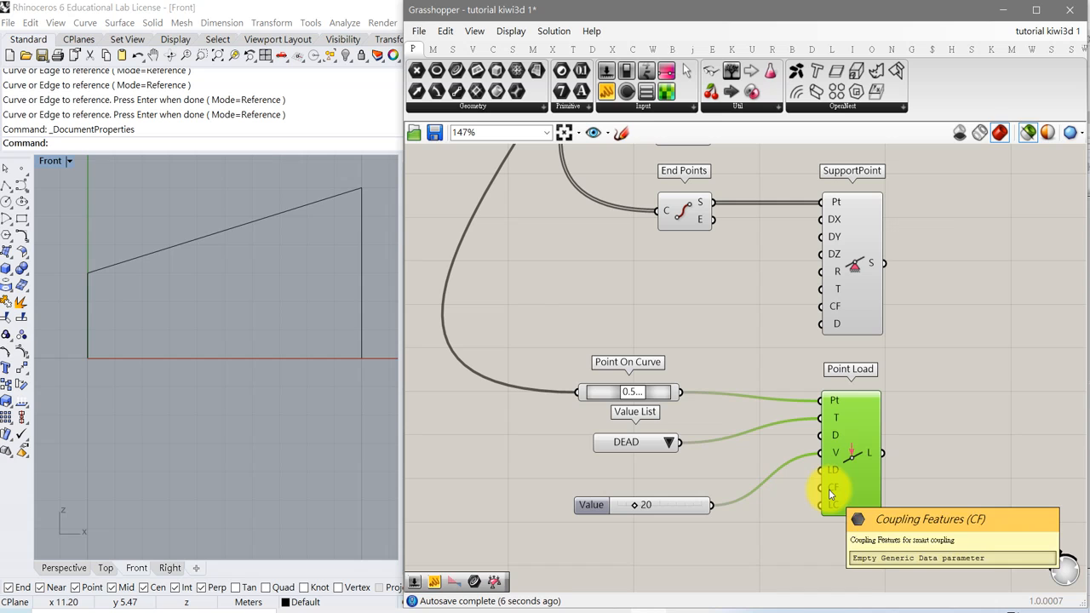
{"action": "right_click_drag", "start_coordinate": [894, 467], "coordinate": [835, 507]}
{"action": "scroll", "coordinate": [835, 506], "scroll_direction": "down", "scroll_amount": 4}
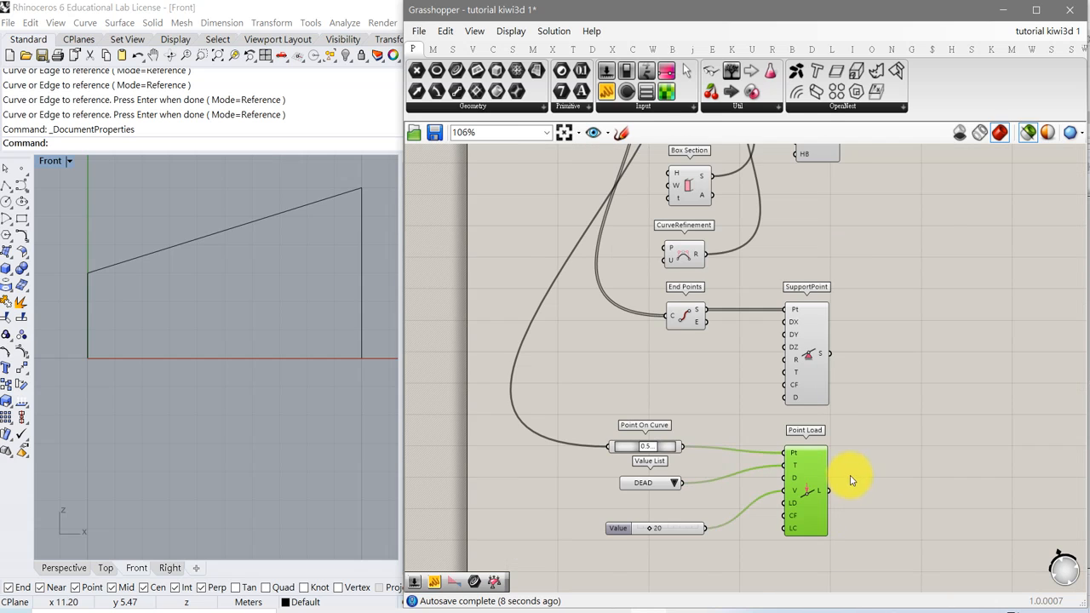
{"action": "right_click_drag", "start_coordinate": [843, 430], "coordinate": [754, 448]}
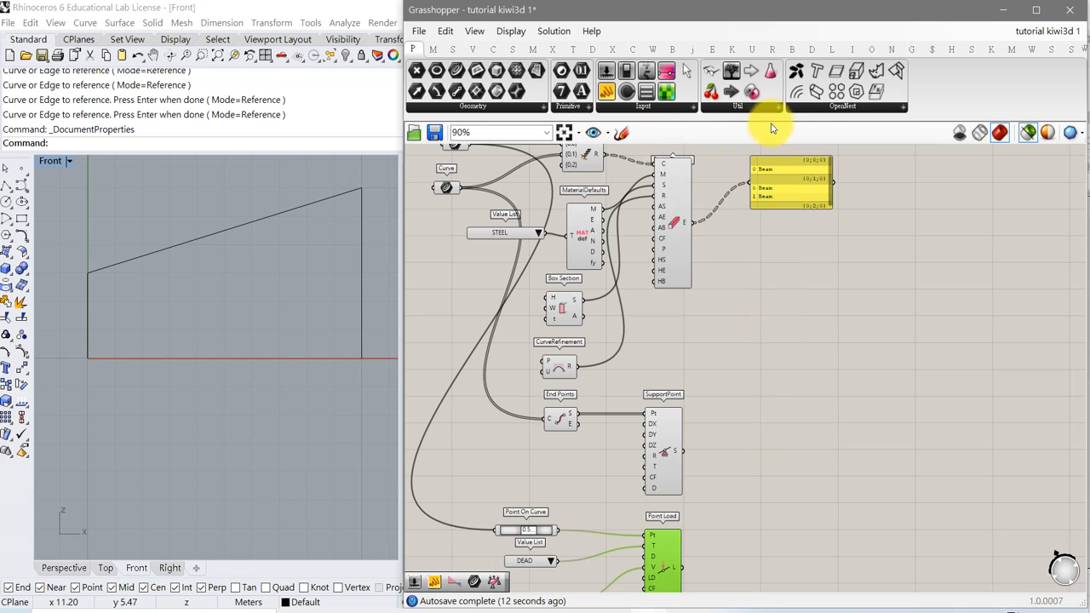
{"action": "left_click", "coordinate": [991, 51]}
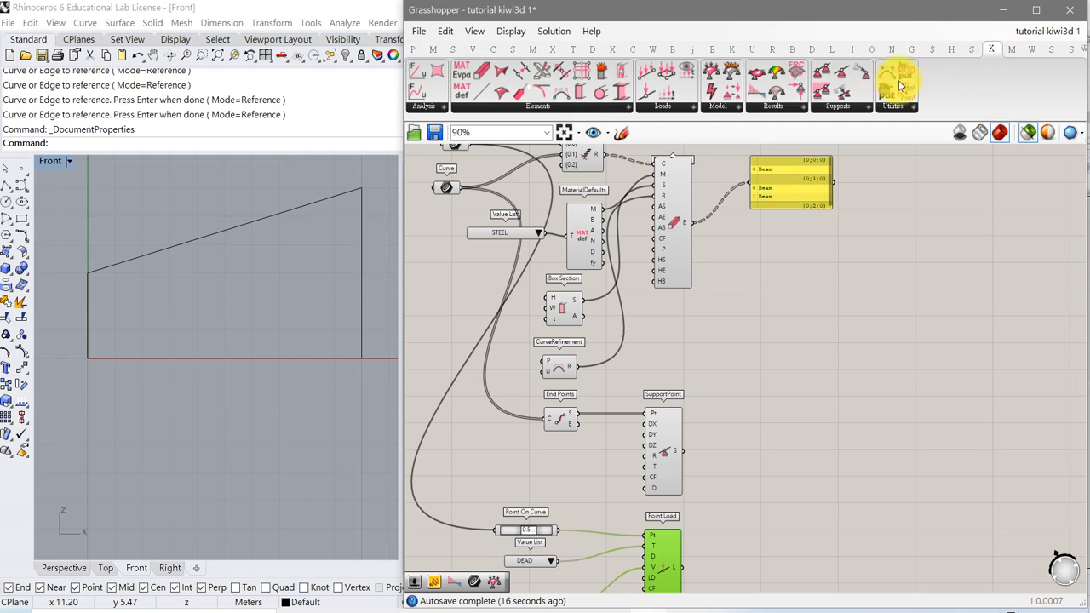
Add an AnalysisModel component and connect the beam elements output to its E input.
{"action": "left_click", "coordinate": [721, 106]}
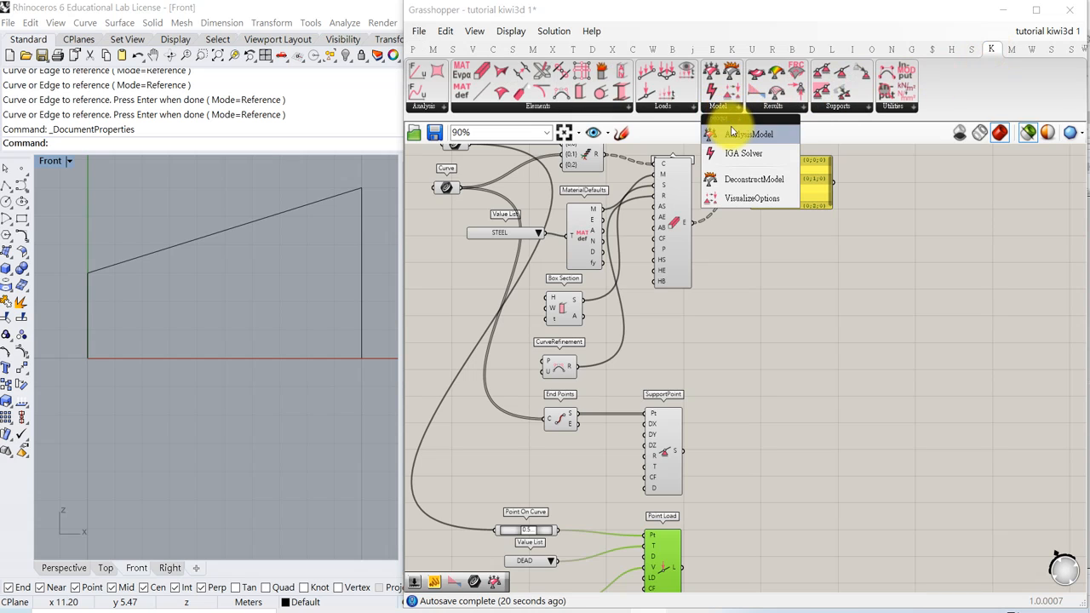
{"action": "left_click", "coordinate": [735, 138]}
{"action": "left_click", "coordinate": [805, 407]}
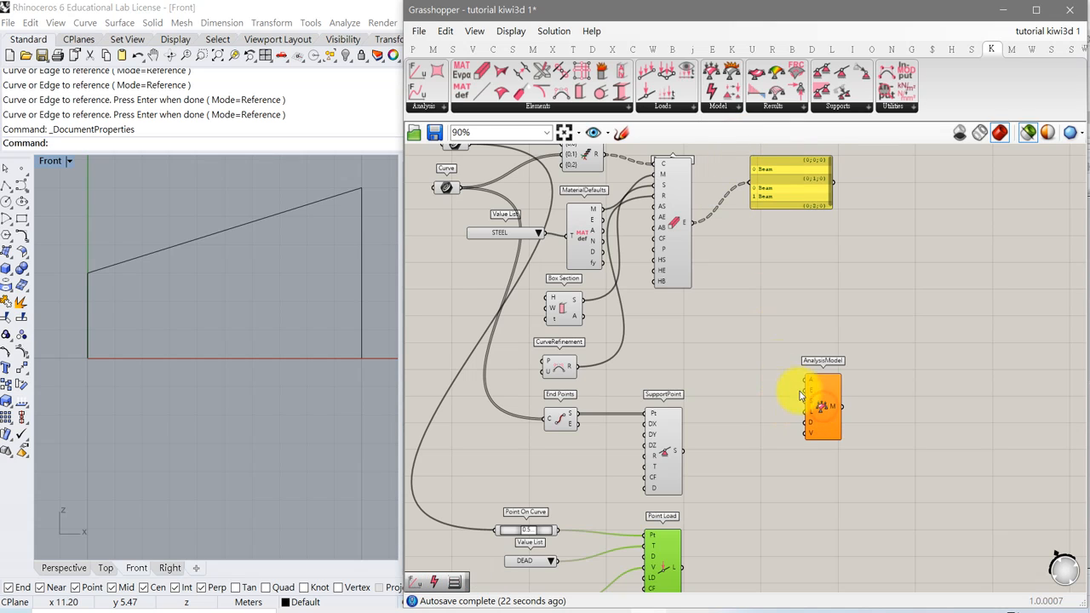
{"action": "scroll", "coordinate": [763, 354], "scroll_direction": "up", "scroll_amount": 3}
{"action": "left_click_drag", "start_coordinate": [669, 171], "coordinate": [820, 400]}
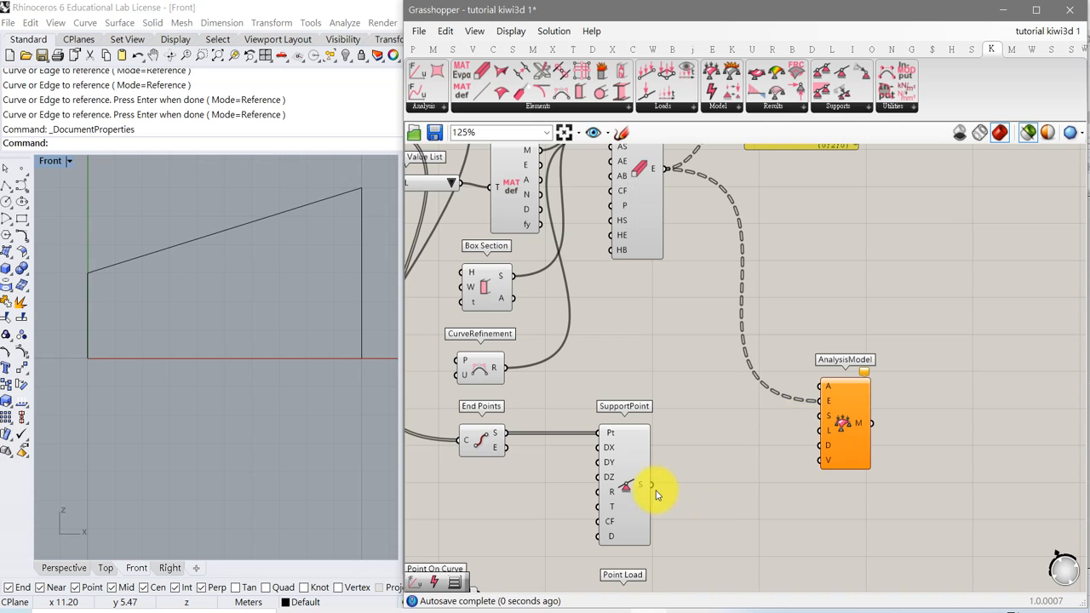
Connect the SupportPoint output to the AnalysisModel's S input and the Point Load output to its L input.
{"action": "left_click_drag", "start_coordinate": [650, 488], "coordinate": [823, 416]}
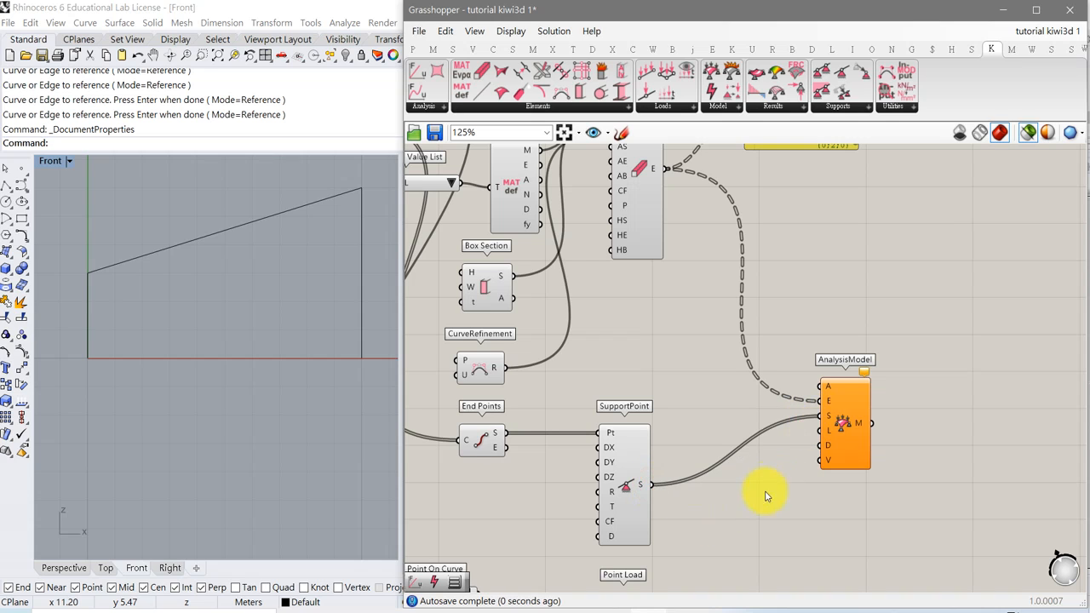
{"action": "right_click_drag", "start_coordinate": [760, 499], "coordinate": [741, 410]}
{"action": "left_click_drag", "start_coordinate": [632, 549], "coordinate": [801, 335]}
{"action": "right_click_drag", "start_coordinate": [783, 450], "coordinate": [794, 489]}
{"action": "scroll", "coordinate": [795, 482], "scroll_direction": "down", "scroll_amount": 1}
{"action": "left_click_drag", "start_coordinate": [831, 402], "coordinate": [849, 363]}
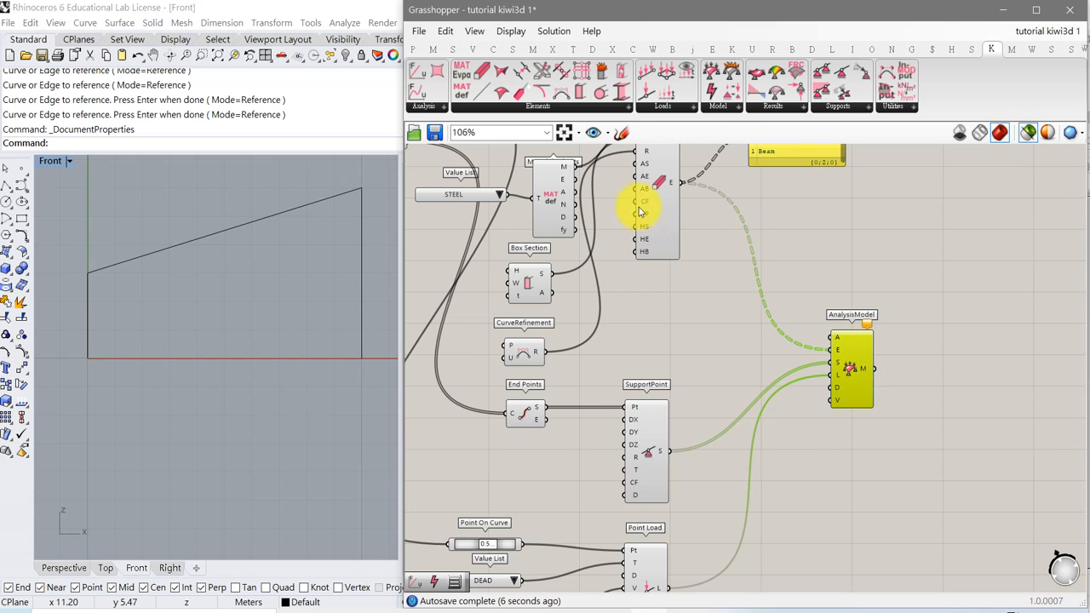
Add a Linear Analysis component to the canvas beside the AnalysisModel.
{"action": "left_click", "coordinate": [430, 109]}
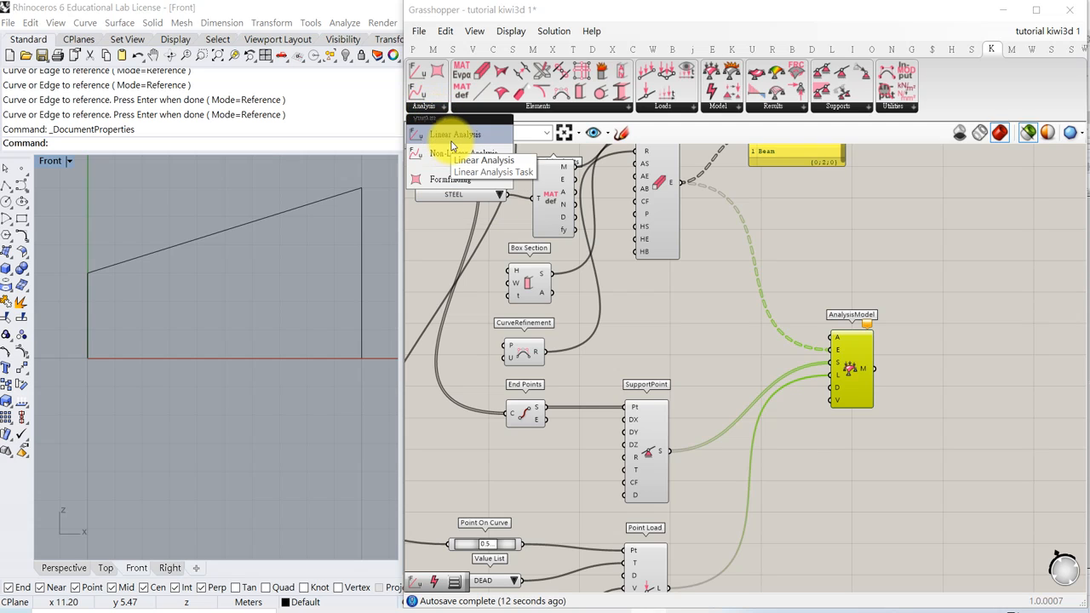
{"action": "left_click_drag", "start_coordinate": [445, 134], "coordinate": [737, 312]}
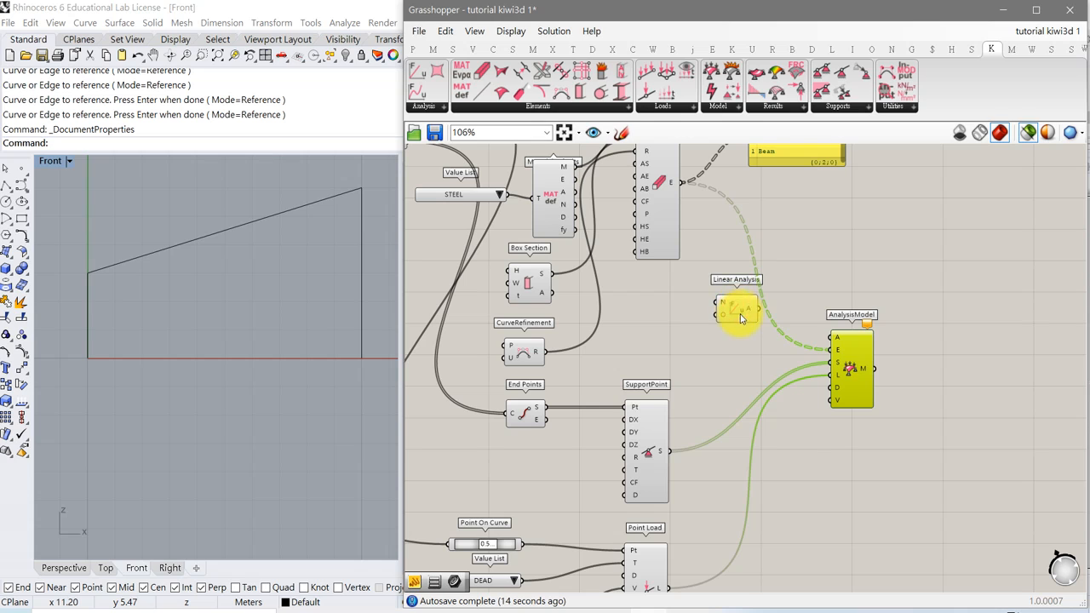
{"action": "scroll", "coordinate": [736, 311], "scroll_direction": "up", "scroll_amount": 3}
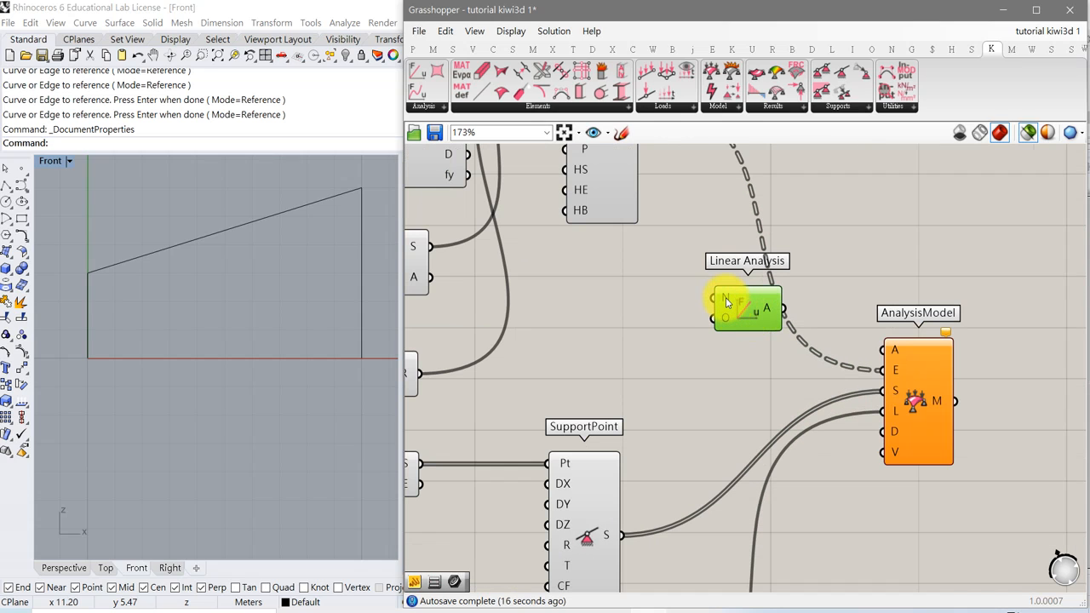
{"action": "mouse_move", "coordinate": [725, 301]}
{"action": "mouse_move", "coordinate": [727, 324]}
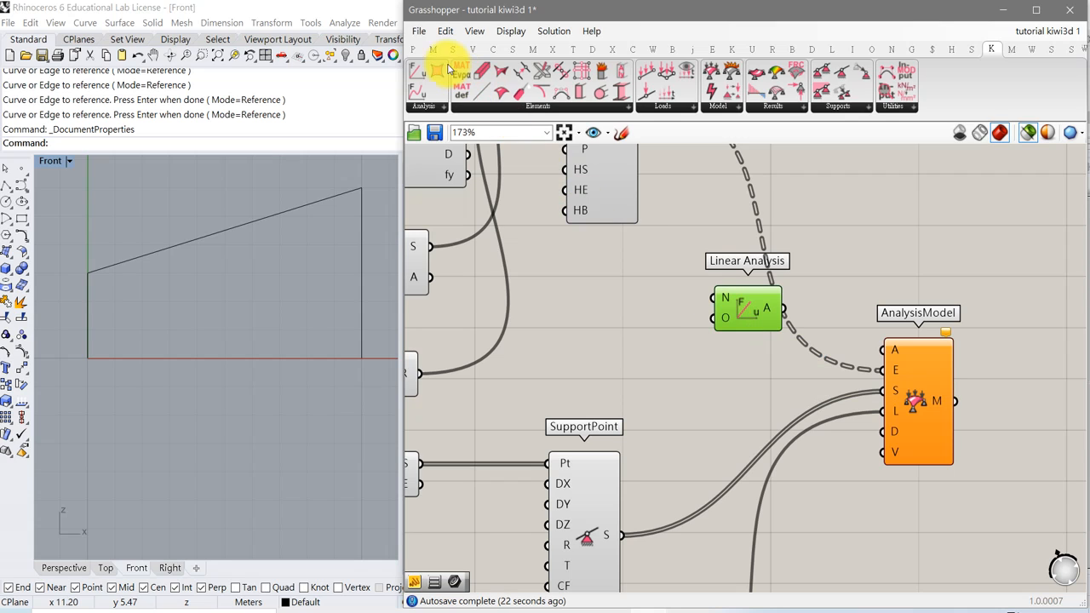
Add a Value List with Displacements, Stresses and SupportForces and connect it to the Linear Analysis O input.
{"action": "left_click", "coordinate": [413, 48]}
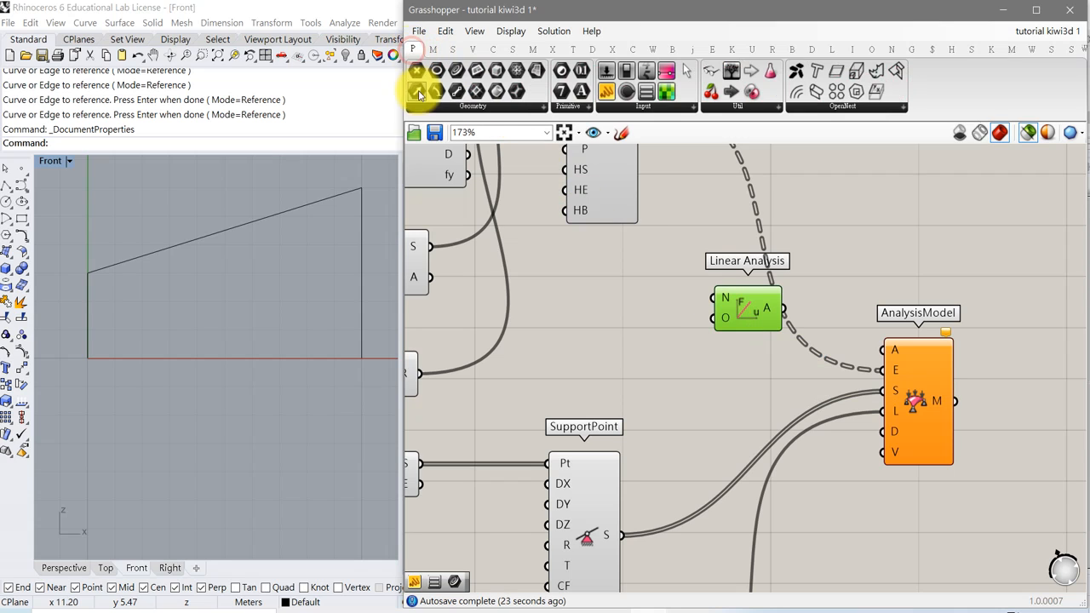
{"action": "left_click", "coordinate": [656, 109]}
{"action": "left_click", "coordinate": [737, 197]}
{"action": "left_click", "coordinate": [628, 324]}
{"action": "left_click_drag", "start_coordinate": [660, 324], "coordinate": [714, 318]}
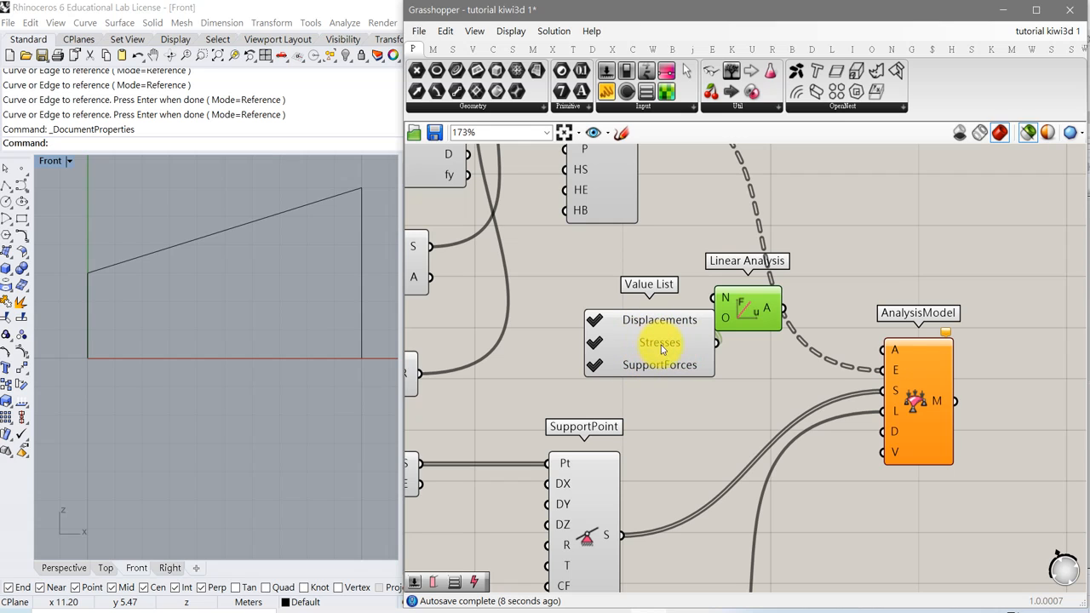
{"action": "left_click_drag", "start_coordinate": [658, 339], "coordinate": [628, 321]}
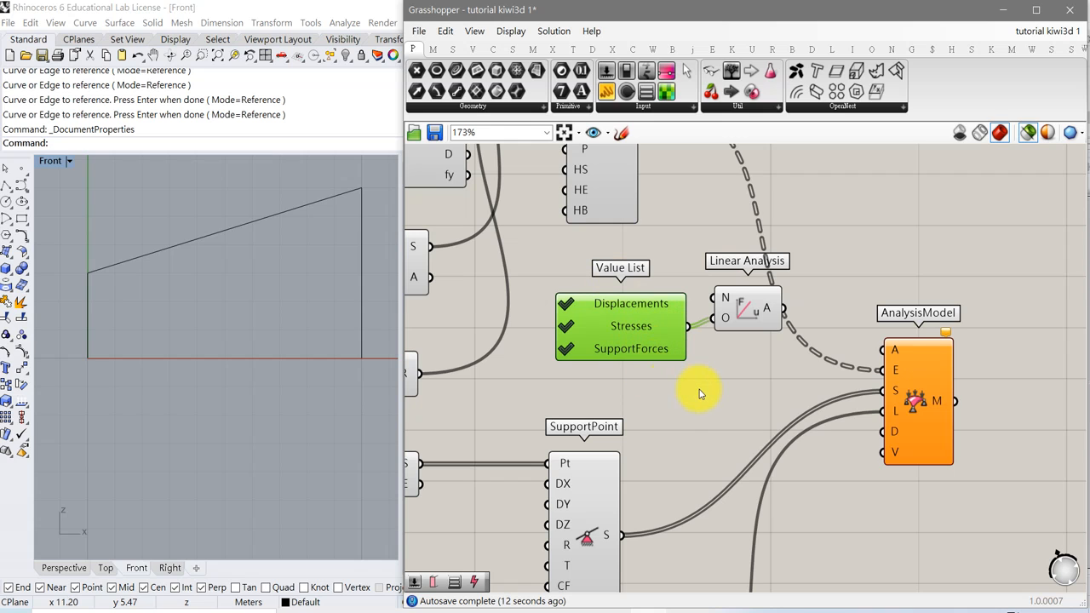
Connect the Linear Analysis output to the AnalysisModel's A input and save the file.
{"action": "right_click_drag", "start_coordinate": [758, 416], "coordinate": [603, 382]}
{"action": "left_click_drag", "start_coordinate": [757, 378], "coordinate": [751, 375]}
{"action": "left_click_drag", "start_coordinate": [624, 276], "coordinate": [723, 317]}
{"action": "left_click_drag", "start_coordinate": [766, 369], "coordinate": [772, 387]}
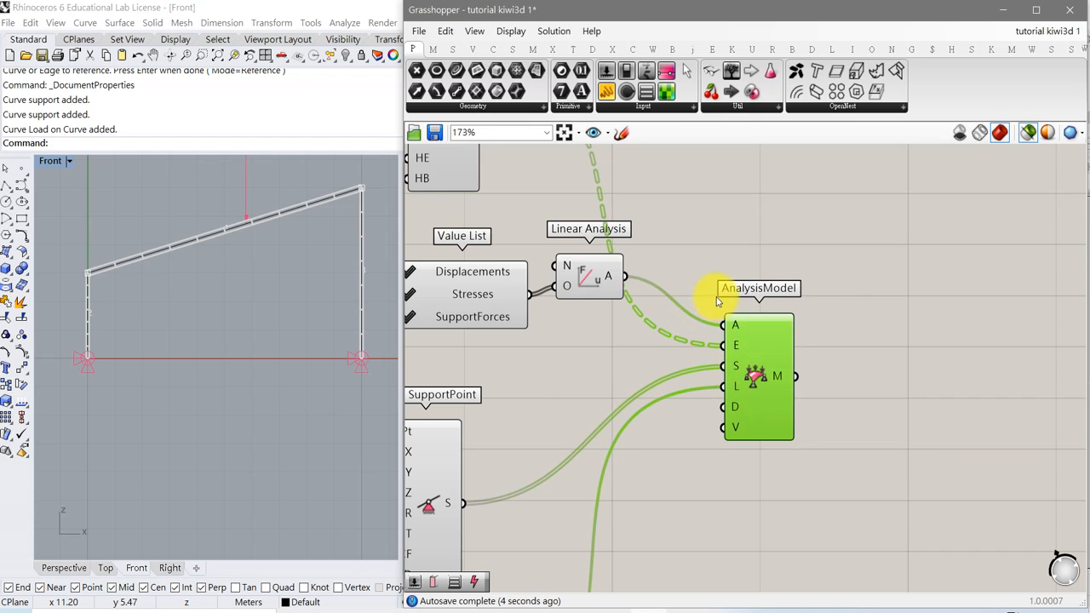
{"action": "left_click", "coordinate": [434, 132]}
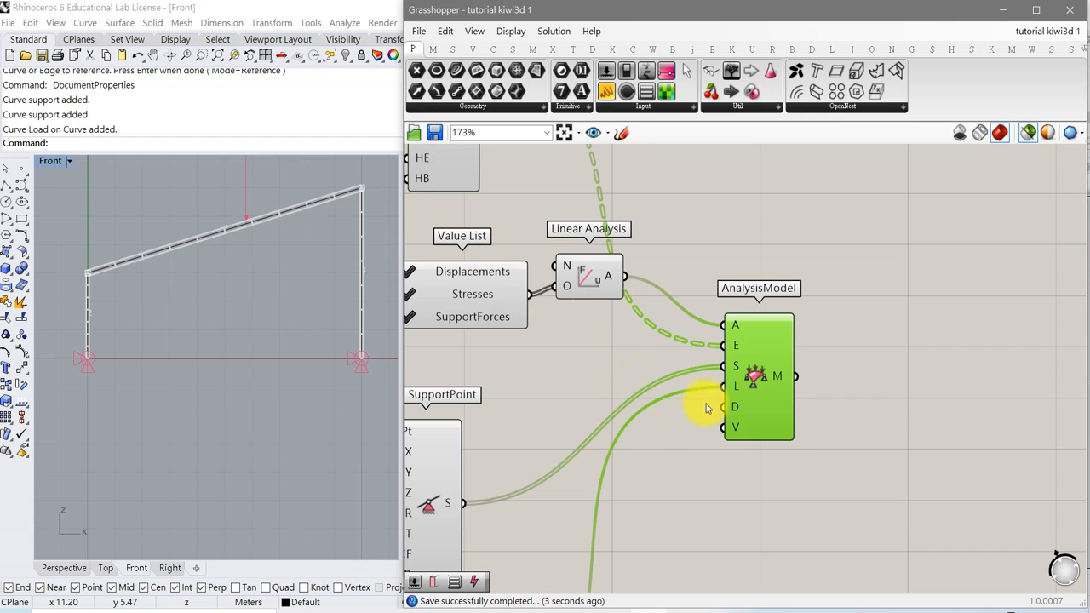
Add an IGA Solver component and connect the AnalysisModel's M output to its M input.
{"action": "left_click_drag", "start_coordinate": [753, 396], "coordinate": [722, 389]}
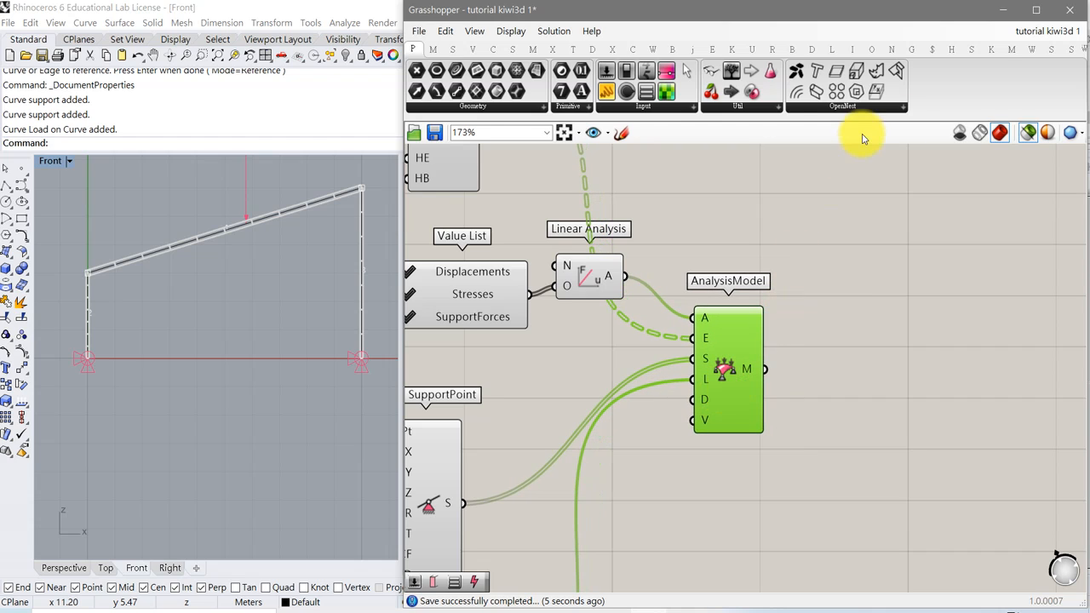
{"action": "left_click", "coordinate": [990, 51]}
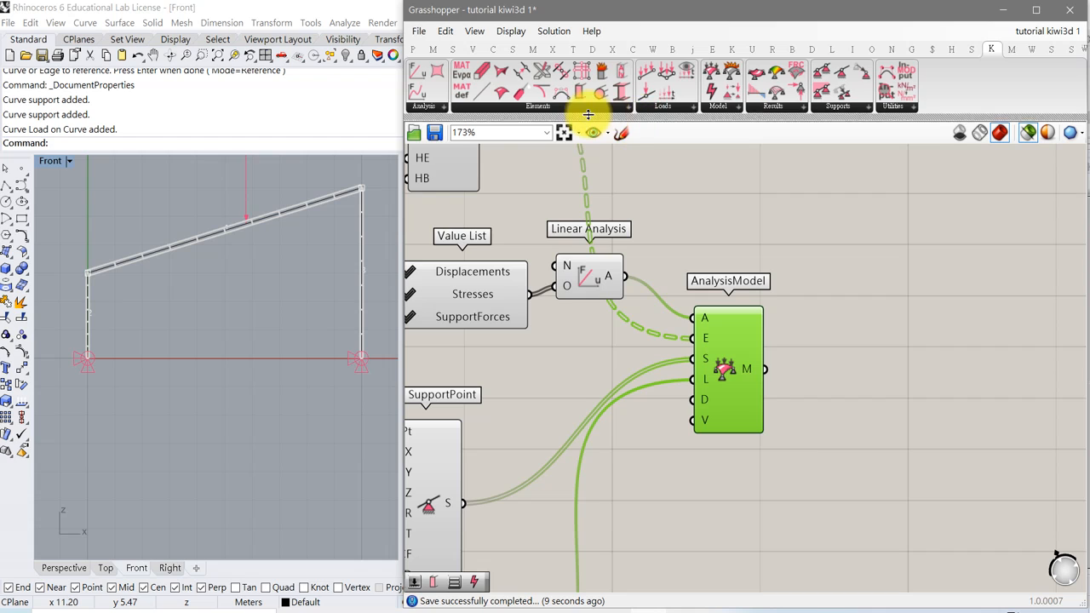
{"action": "left_click", "coordinate": [716, 107]}
{"action": "left_click_drag", "start_coordinate": [740, 166], "coordinate": [843, 385]}
{"action": "left_click_drag", "start_coordinate": [769, 374], "coordinate": [806, 366]}
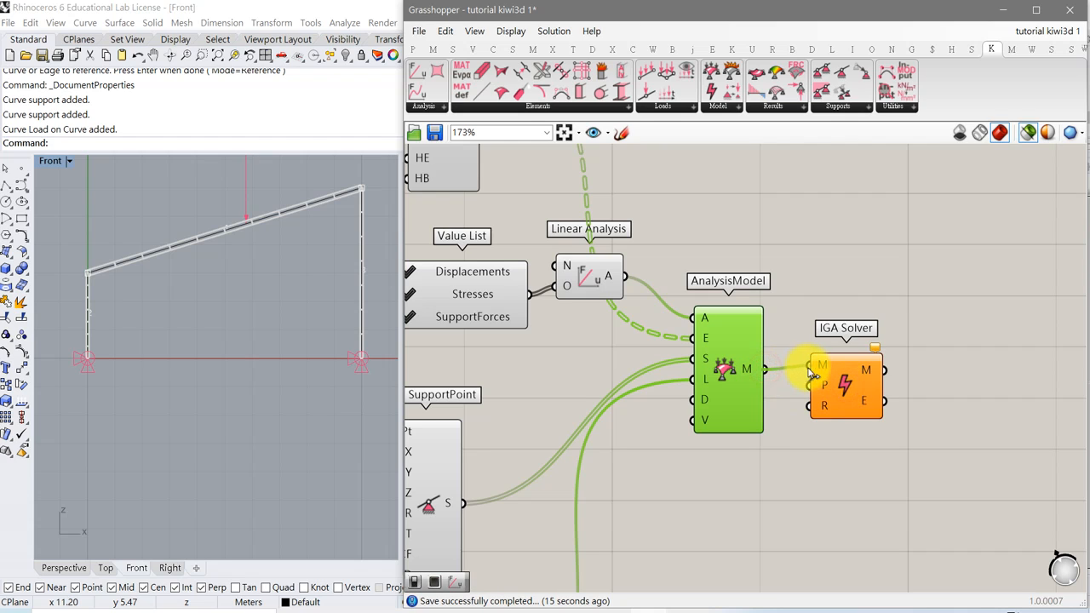
{"action": "left_click", "coordinate": [673, 609]}
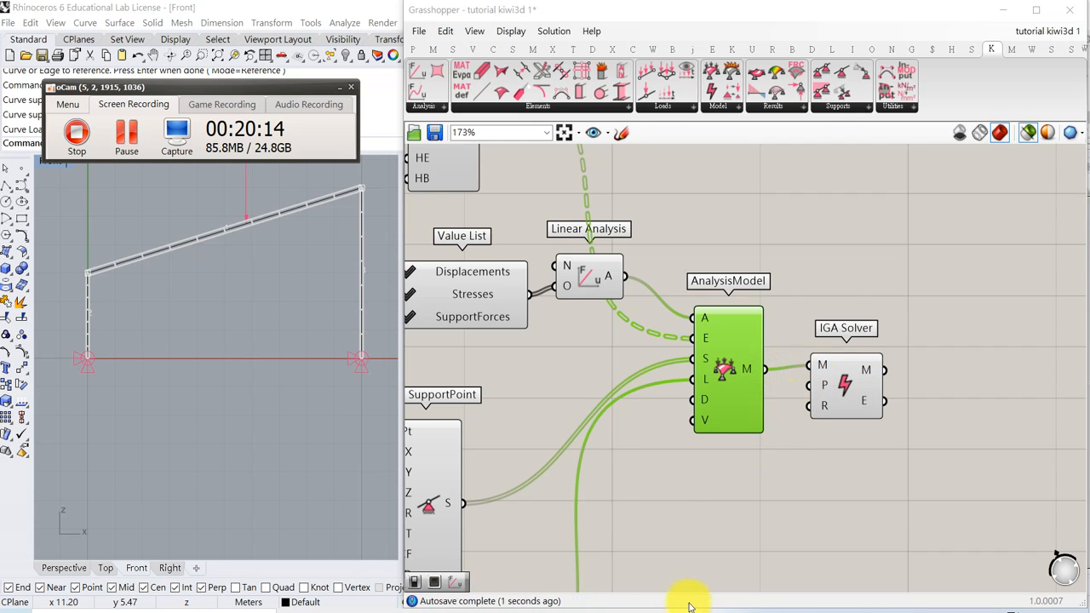